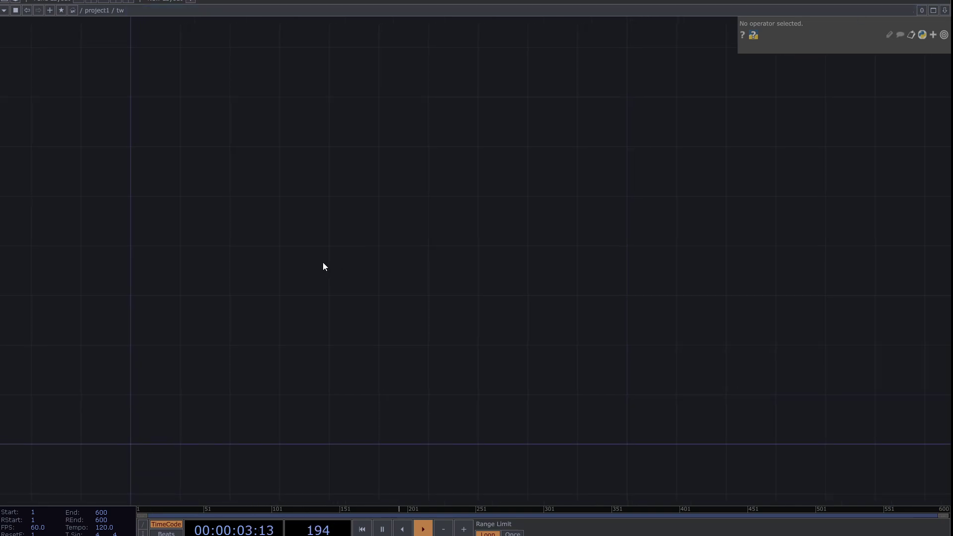
- Add a Ramp TOP to the empty network
key(Tab)
click(182, 135)
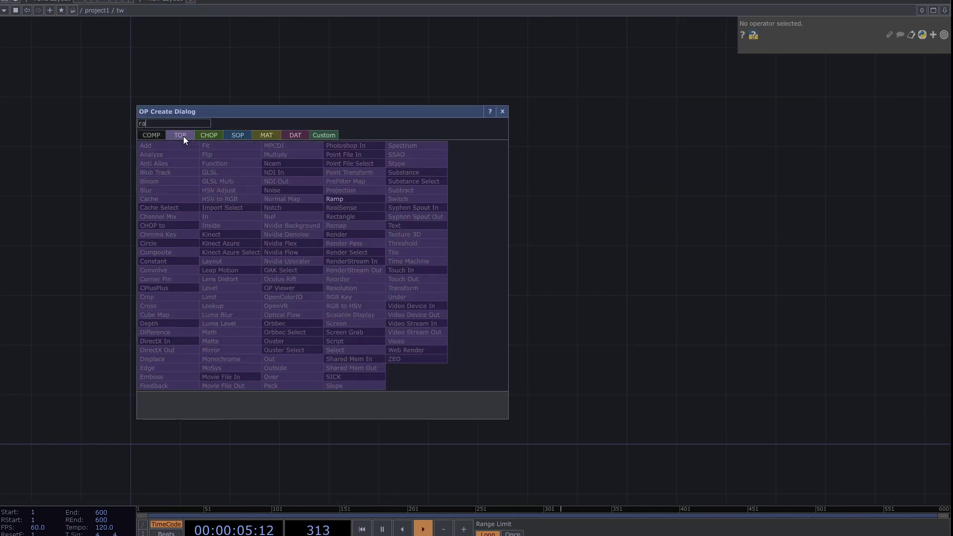
text(ra)
click(356, 201)
click(270, 249)
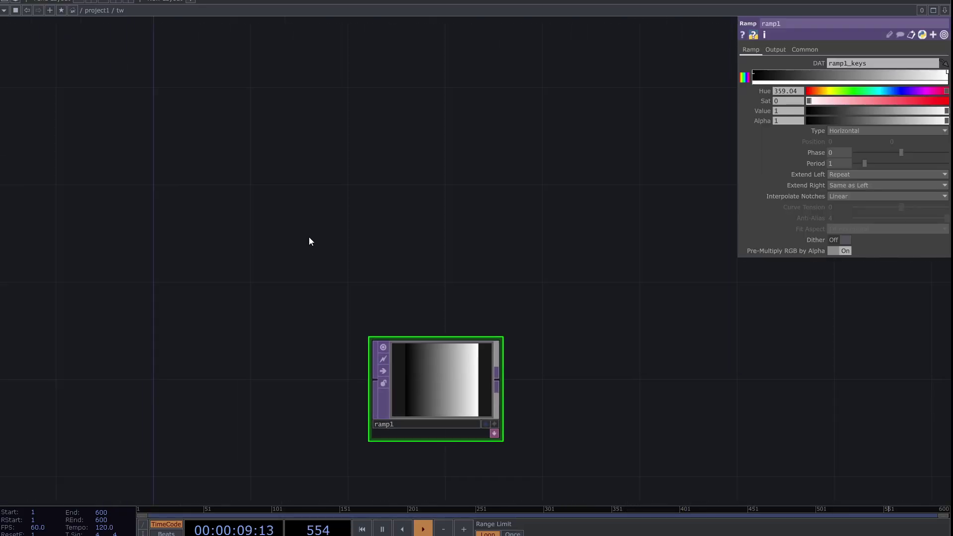
- Add a Constant CHOP above and to the left of the ramp node
key(Tab)
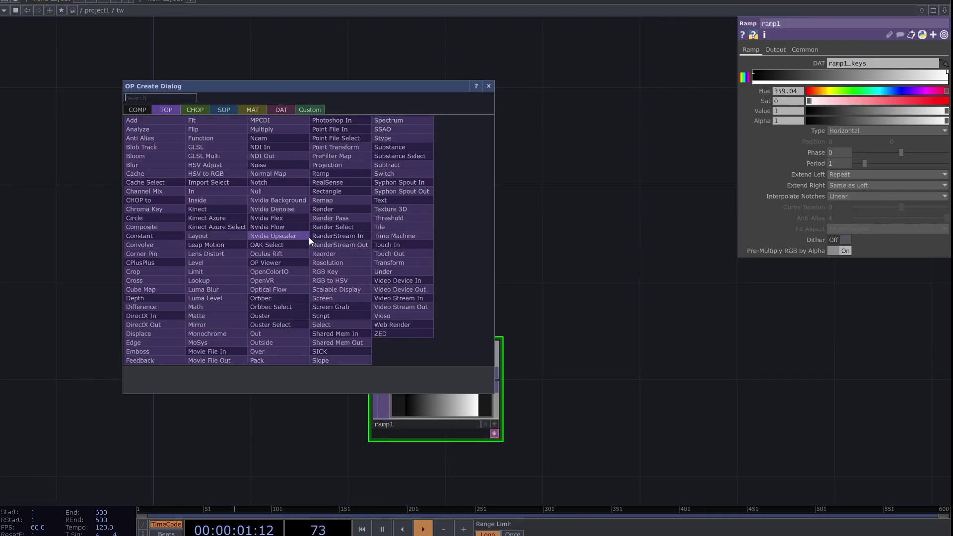
click(196, 106)
text(c)
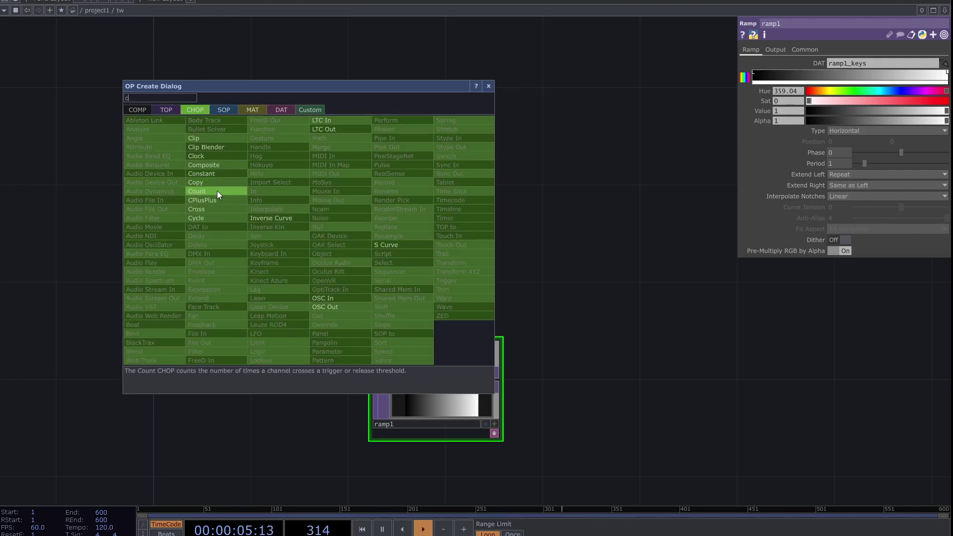
click(220, 173)
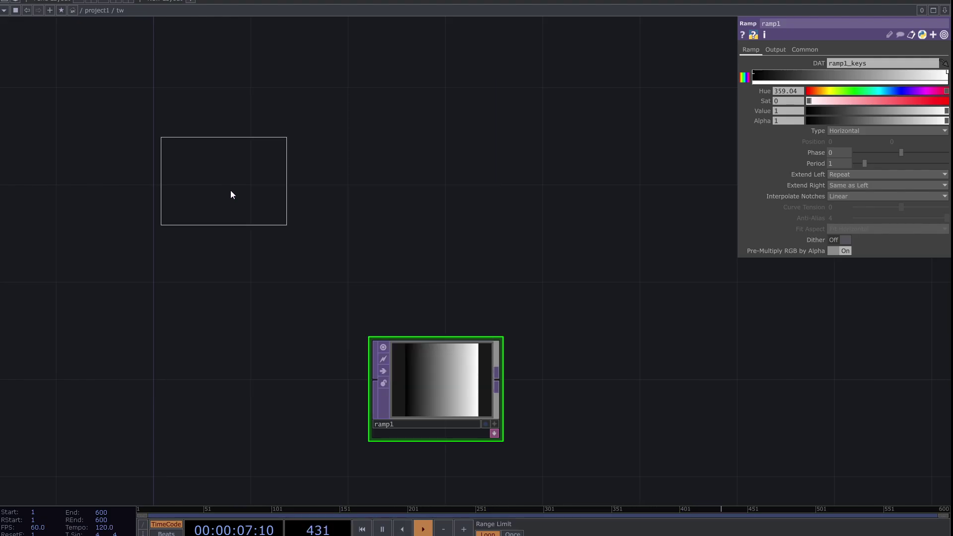
click(271, 216)
drag(271, 220, 295, 244)
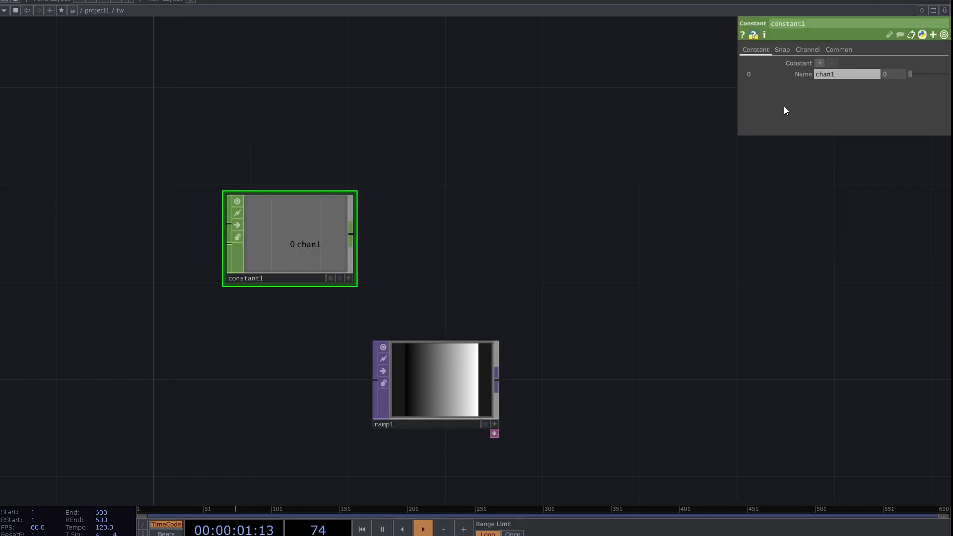
- Name the constant's first channel resX and add a second channel named resY
click(847, 75)
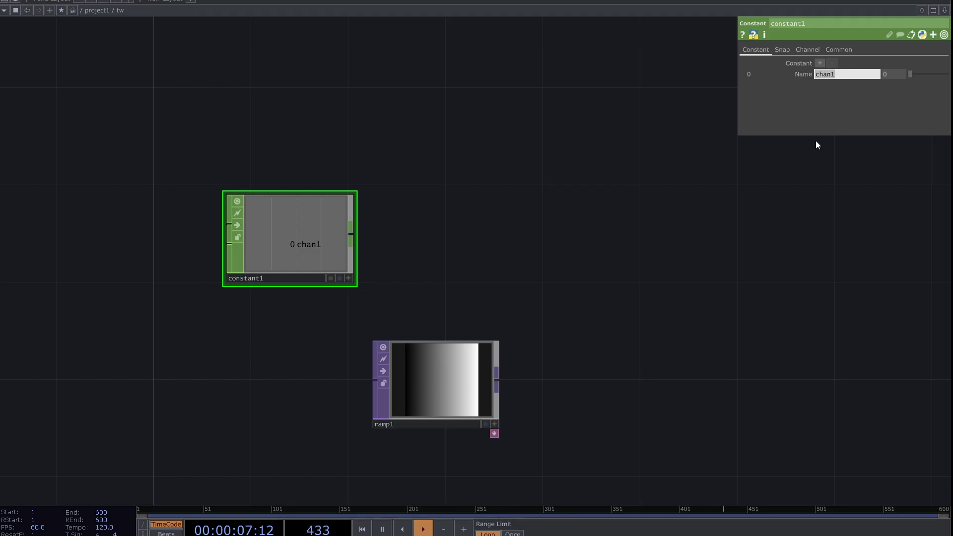
text(resX)
click(820, 63)
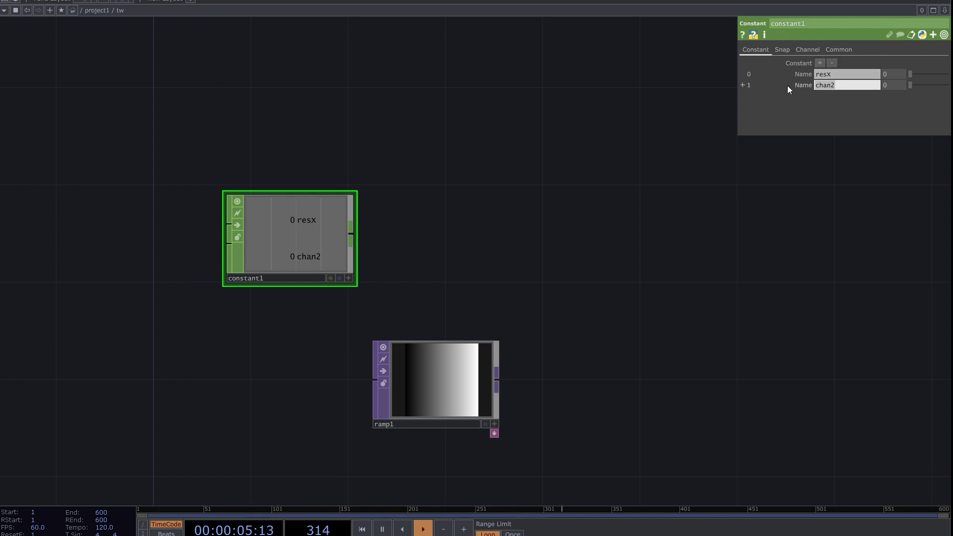
text(res)
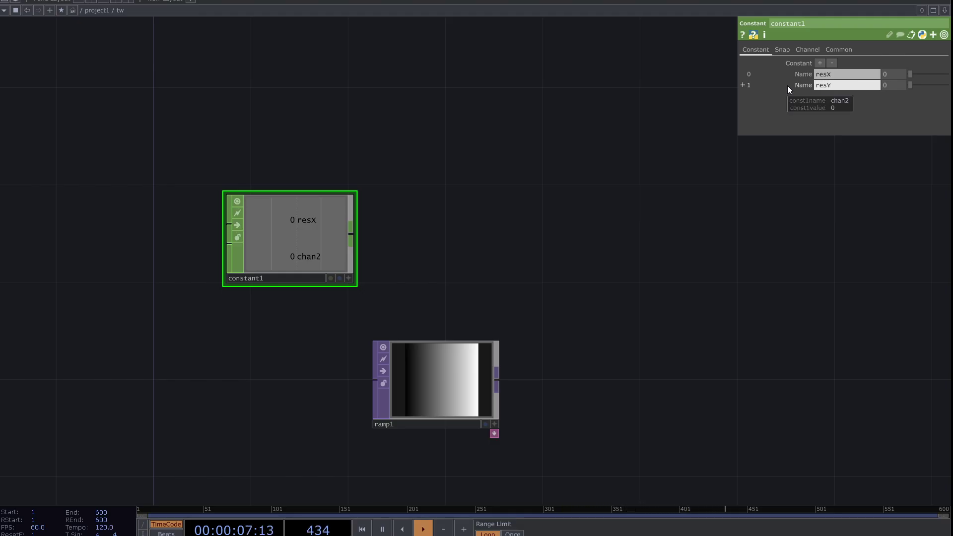
text(Y)
key(Return)
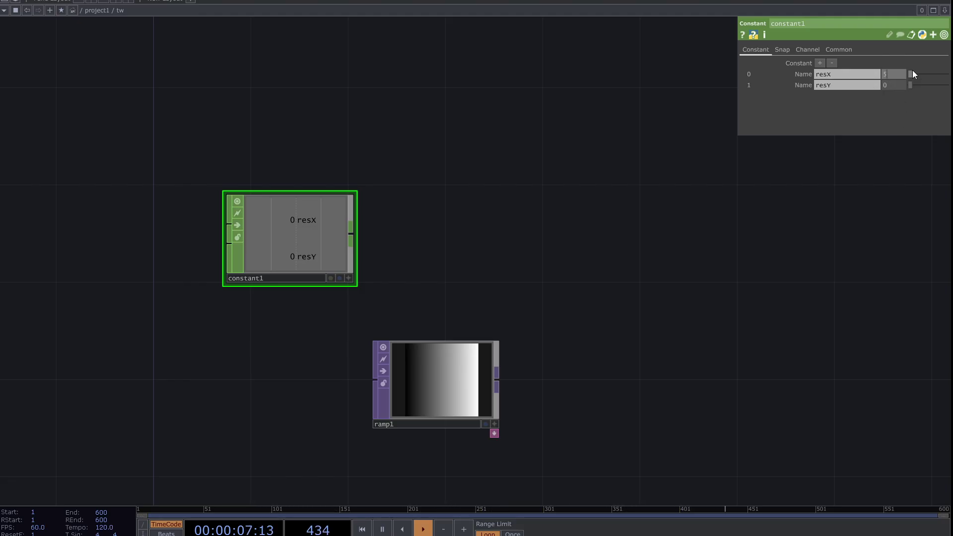
- Set both the resX and resY channel values to 500 and move the constant node level with the ramp
click(898, 88)
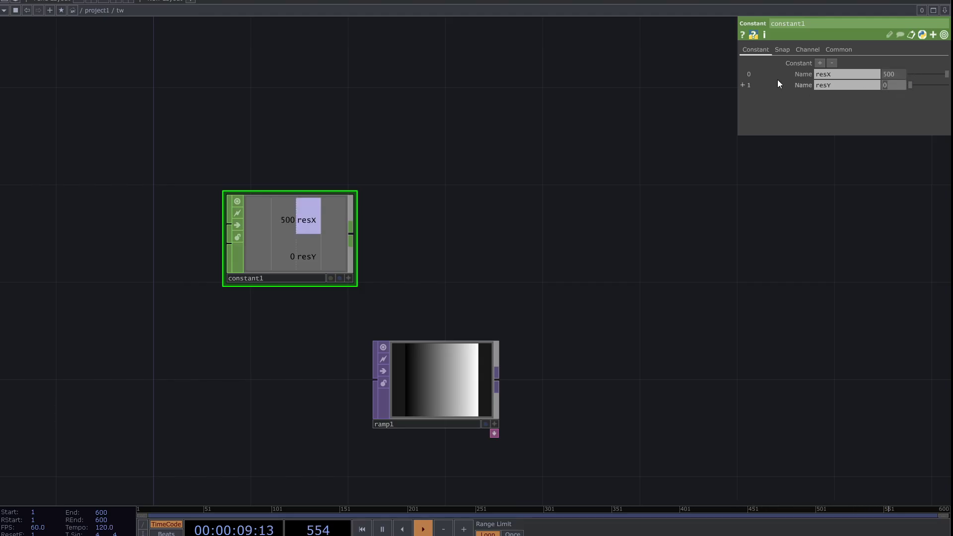
text(500)
key(Return)
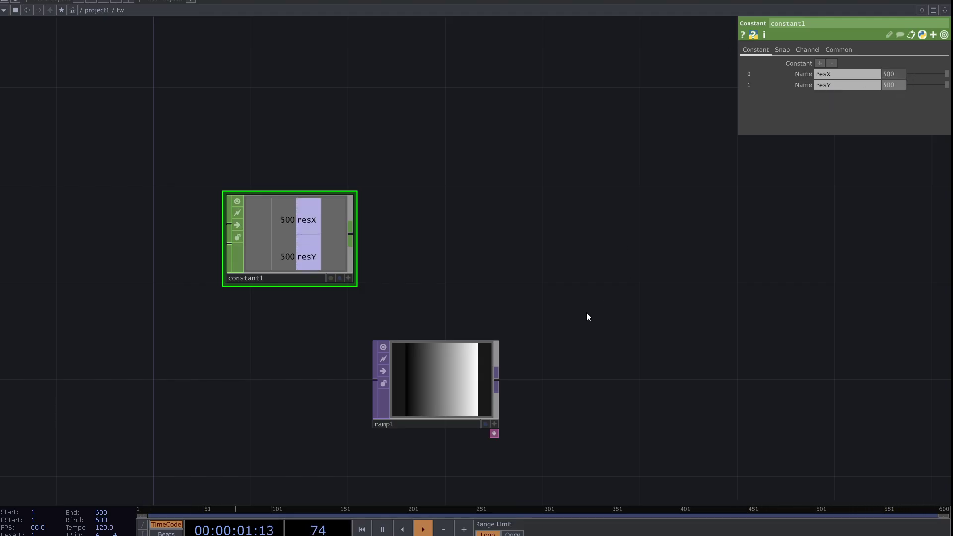
drag(591, 307, 599, 255)
drag(332, 177, 315, 312)
- Link the ramp's resolution width and height to the constant's resX and resY channels as CHOP references
click(489, 383)
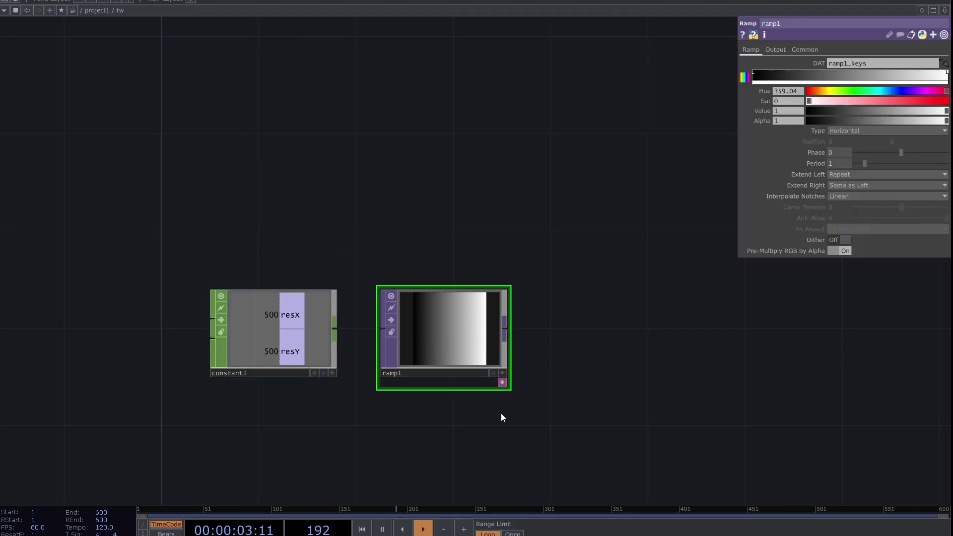
click(803, 49)
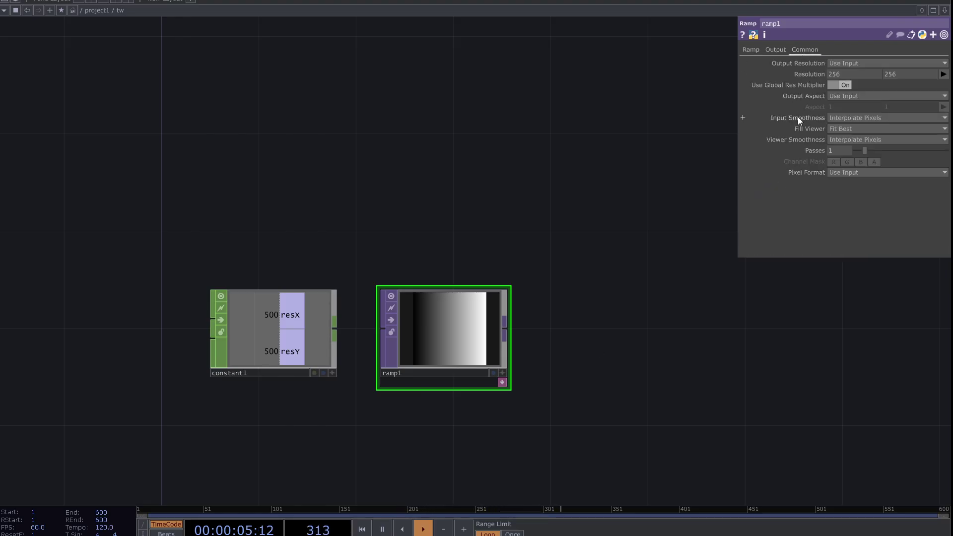
click(333, 373)
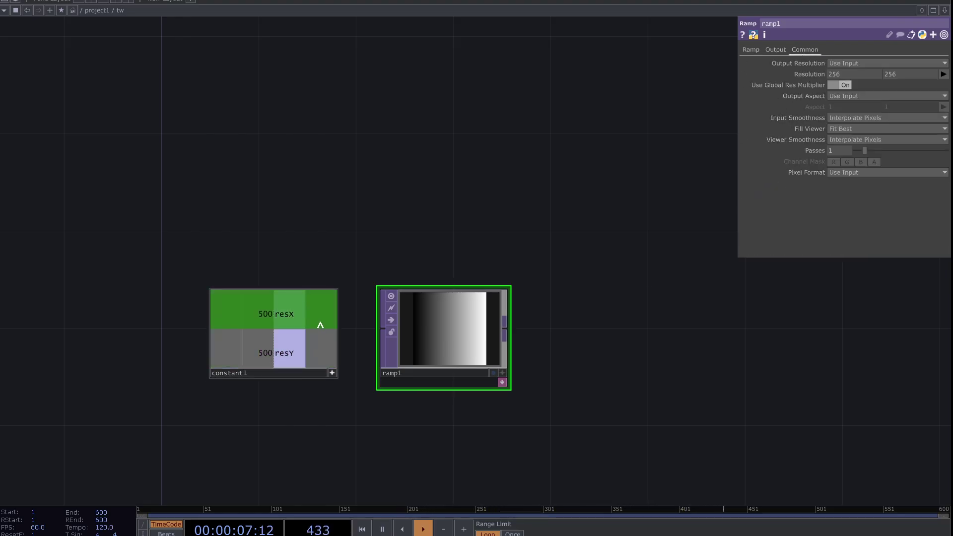
drag(318, 325, 854, 75)
click(855, 77)
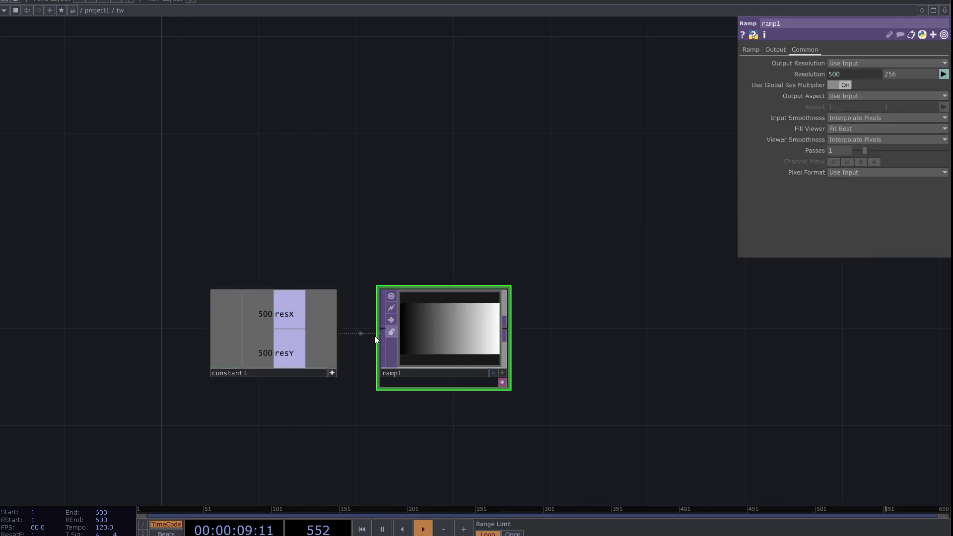
drag(288, 350, 903, 73)
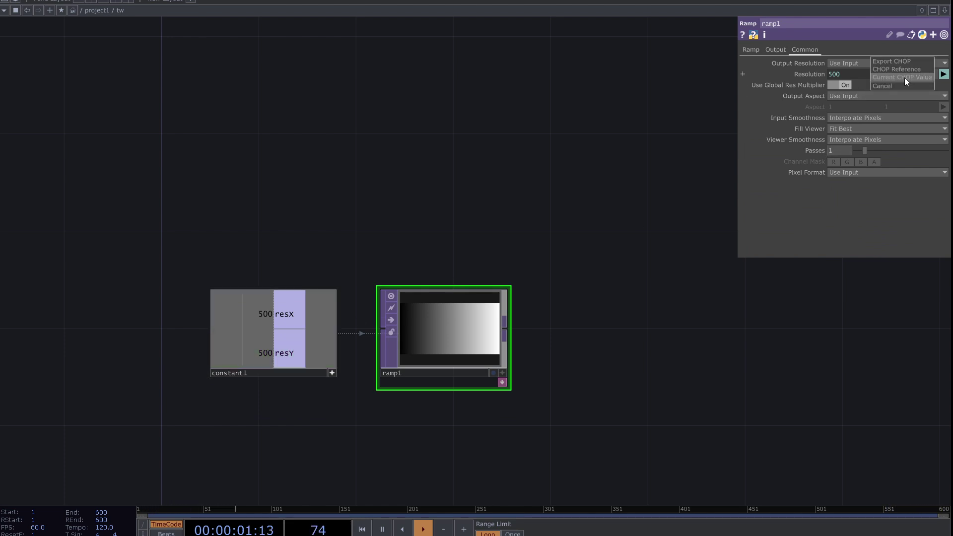
click(903, 76)
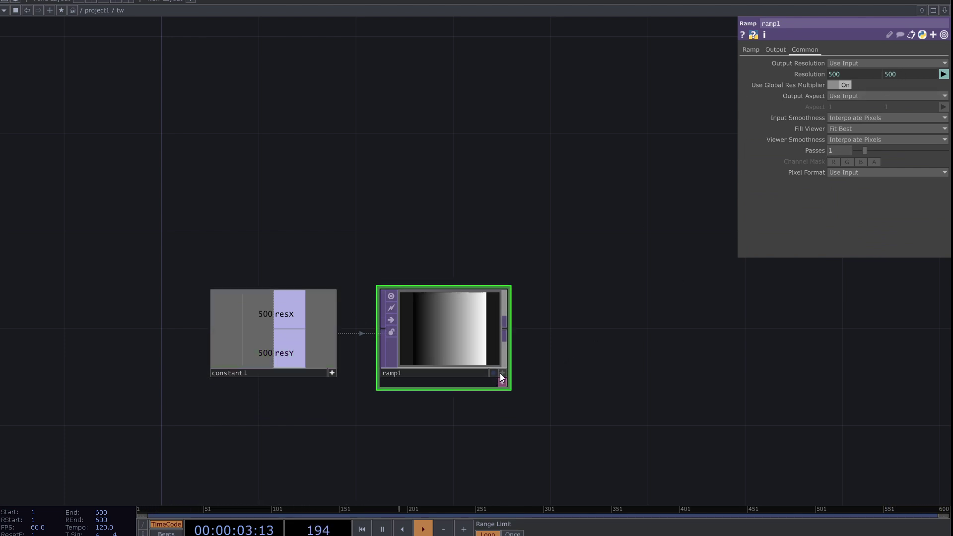
- Duplicate the ramp node and place the copy directly below the original
drag(621, 371, 632, 302)
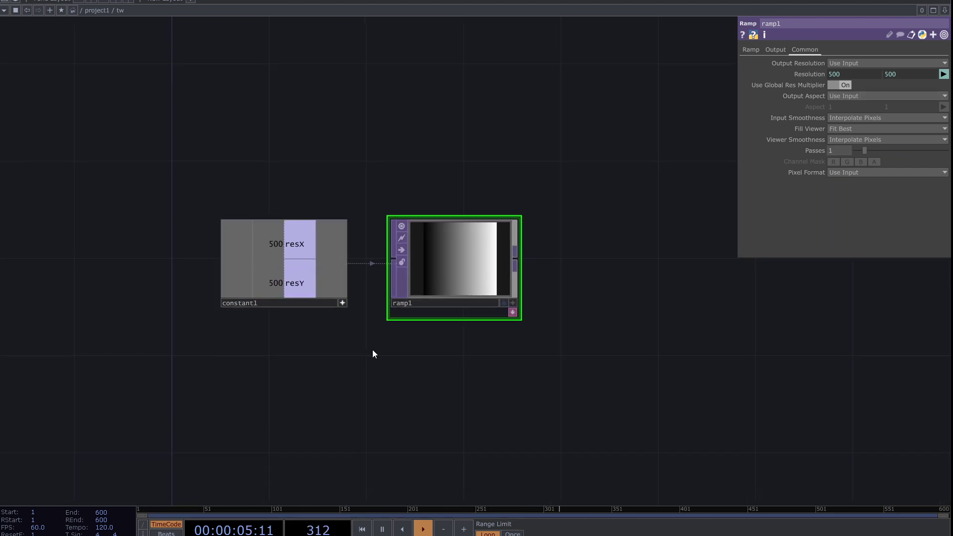
drag(371, 334, 368, 299)
key(ctrl+c)
key(ctrl+v)
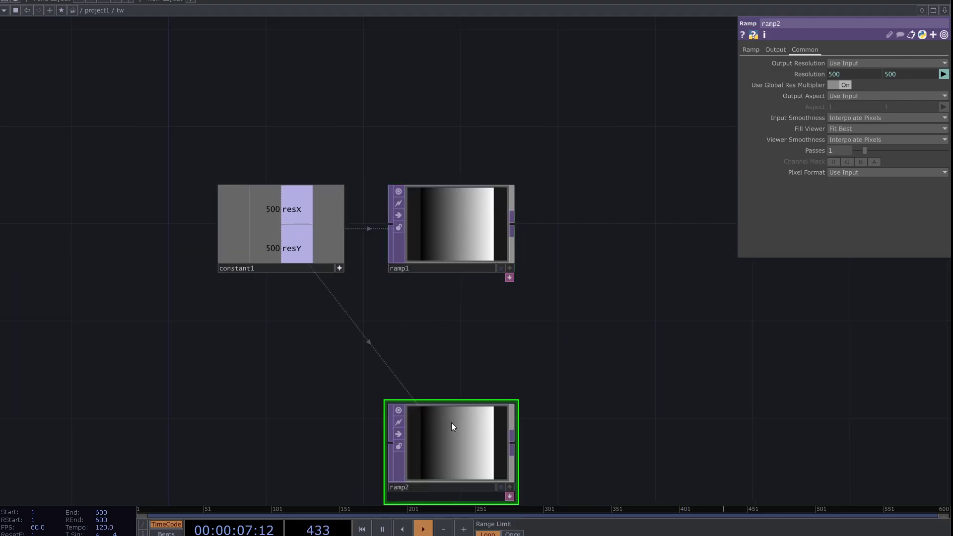
drag(453, 437, 448, 338)
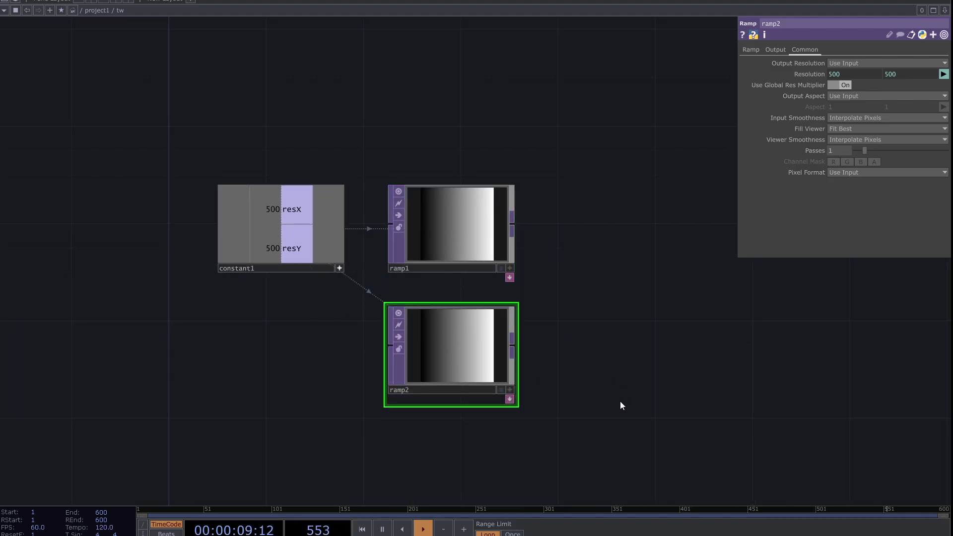
- Set the type of the duplicated ramp to Vertical
click(752, 50)
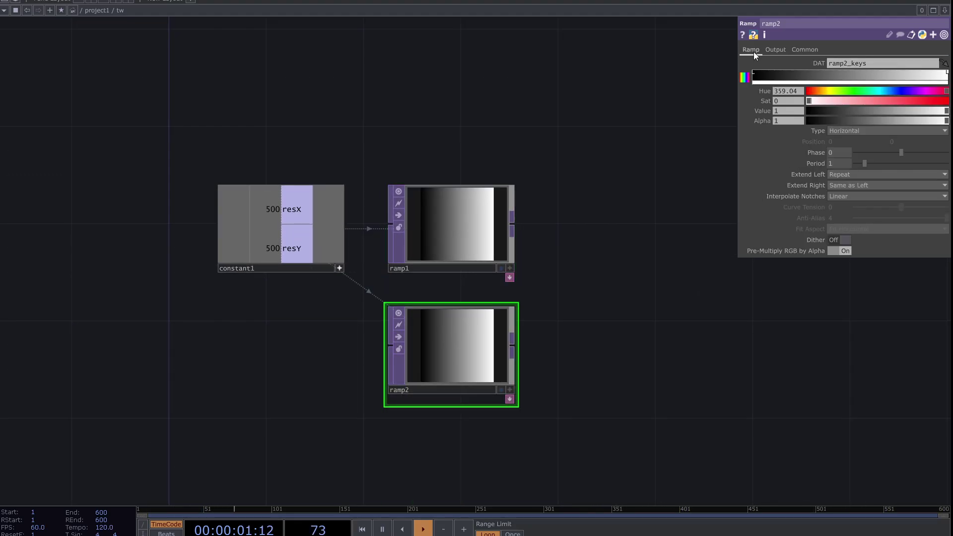
click(850, 133)
click(850, 138)
drag(582, 340, 536, 265)
drag(541, 308, 543, 308)
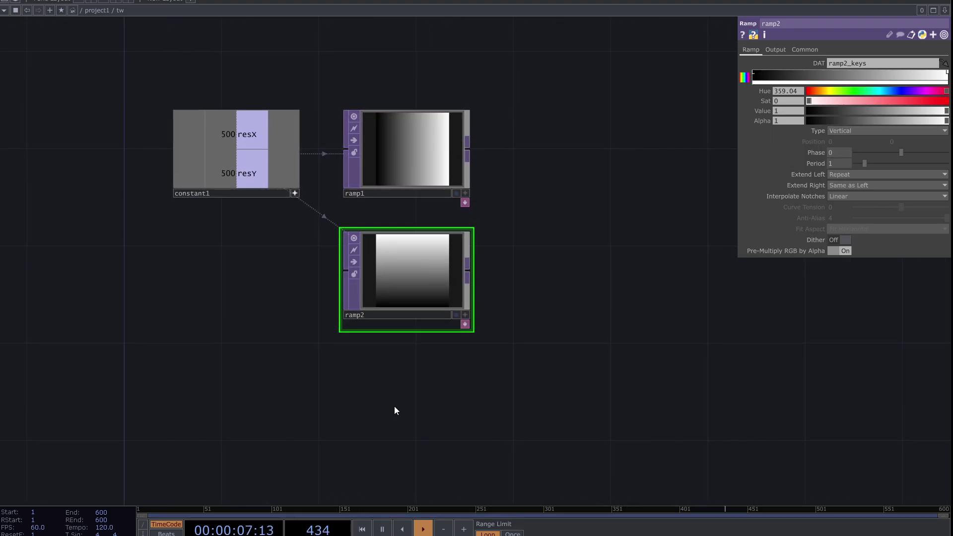
- Add a Noise TOP below the vertical ramp
drag(387, 404, 377, 405)
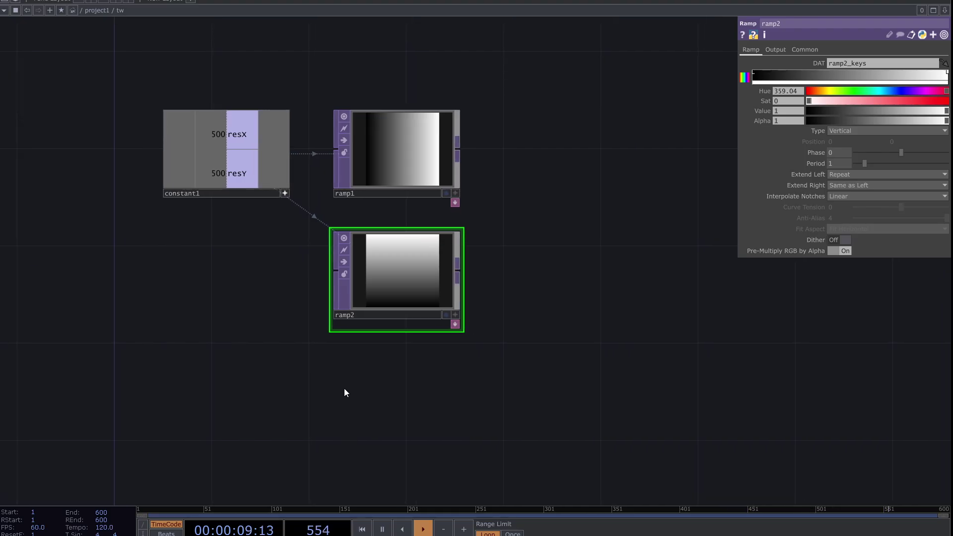
key(Tab)
click(199, 261)
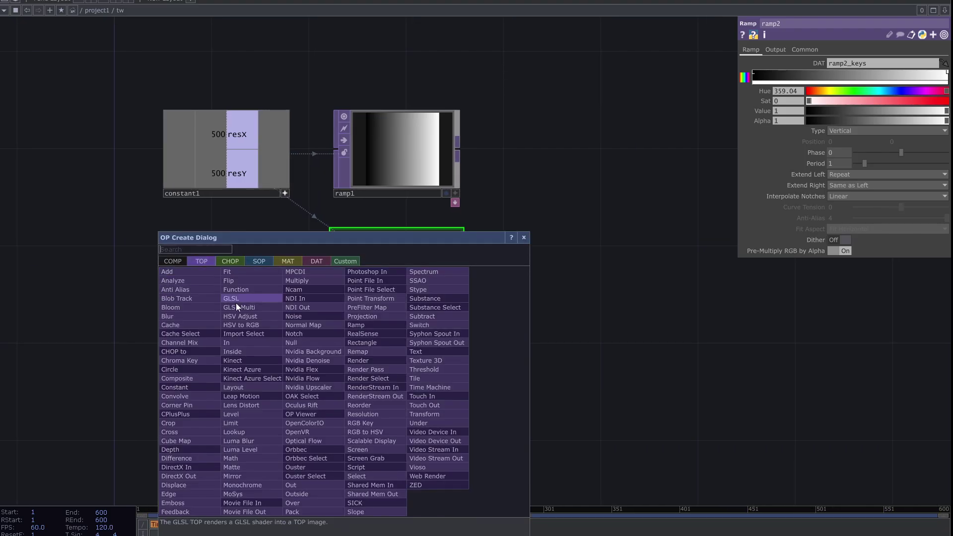
text(b)
click(298, 317)
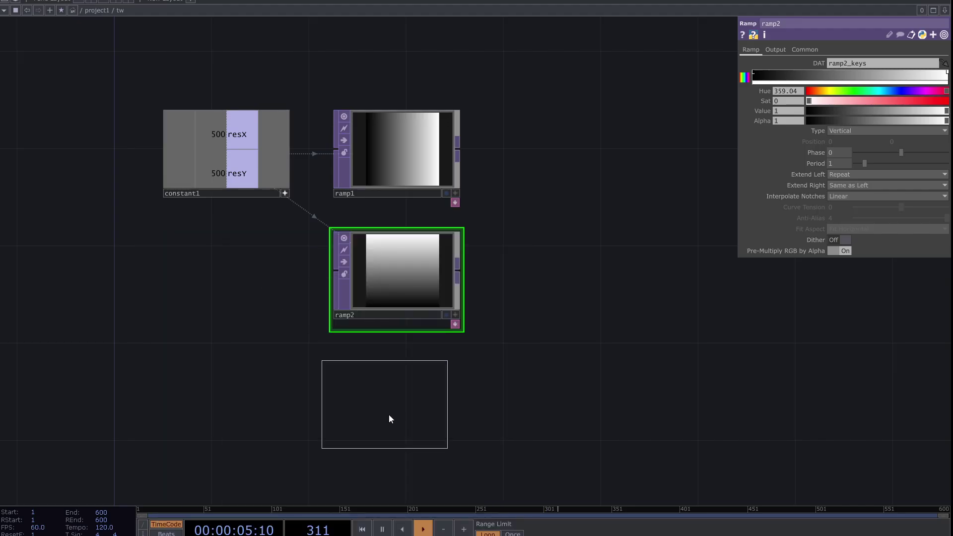
click(392, 420)
drag(478, 401, 322, 387)
- Add a Reorder TOP to the right of the ramp and noise nodes
drag(396, 295, 384, 314)
key(Tab)
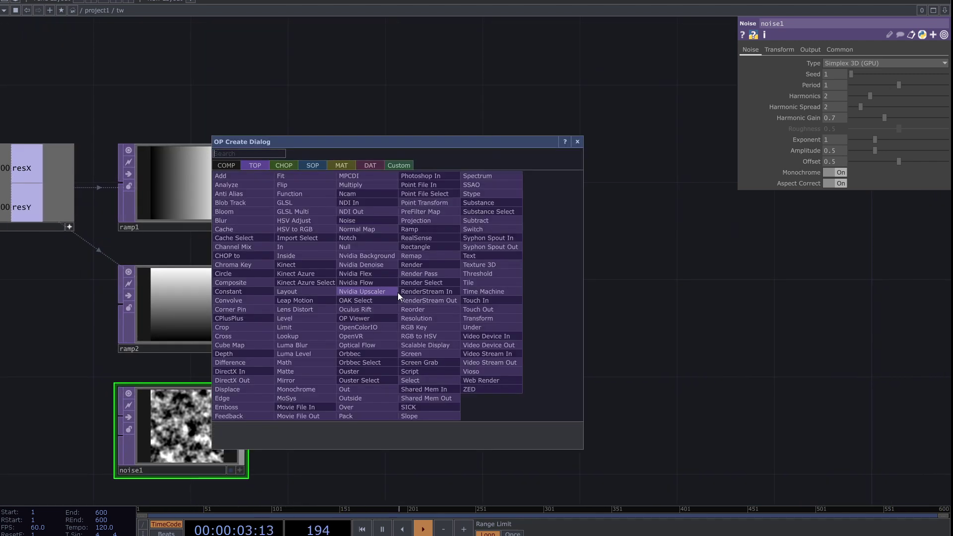
text(re)
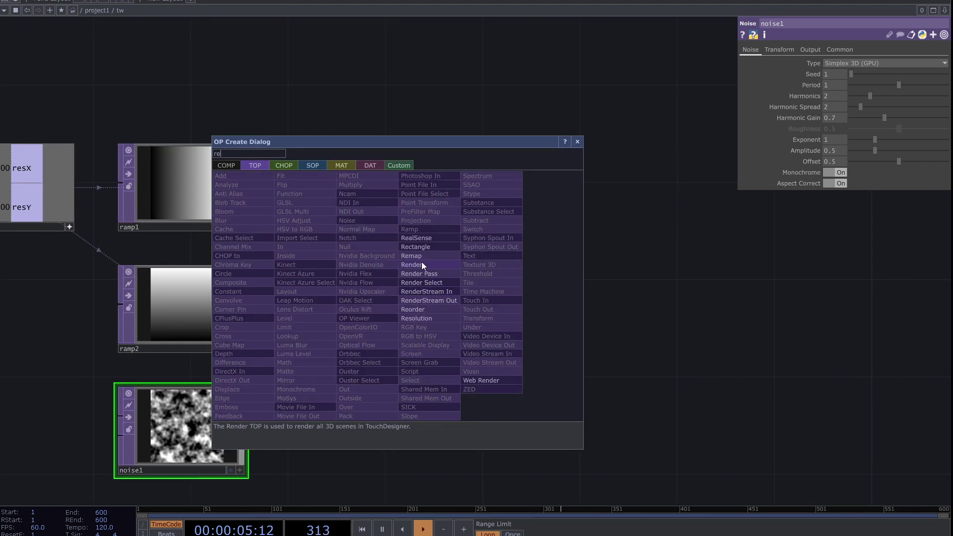
click(433, 310)
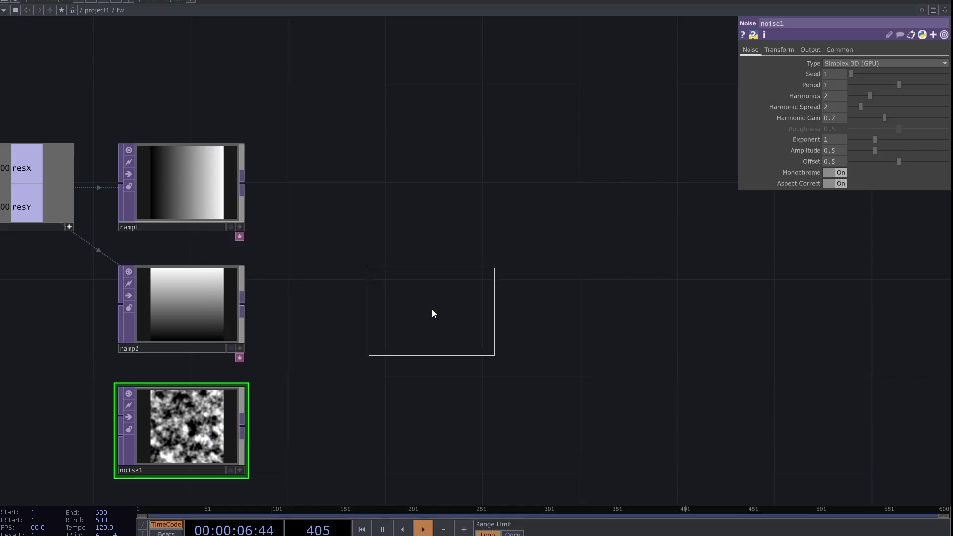
click(414, 291)
drag(330, 303, 355, 319)
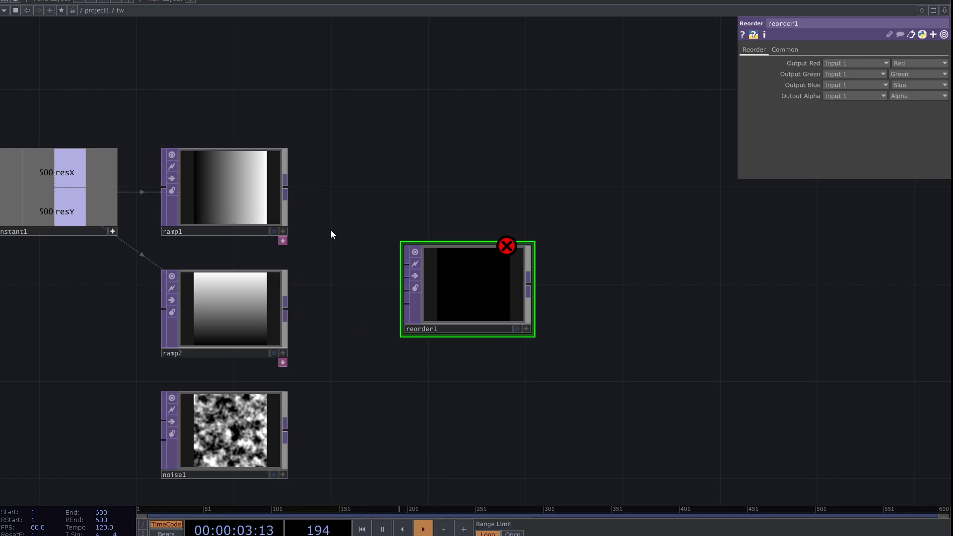
- Connect ramp1, ramp2 and noise1 to the first, second and third inputs of the Reorder node
click(286, 188)
click(395, 266)
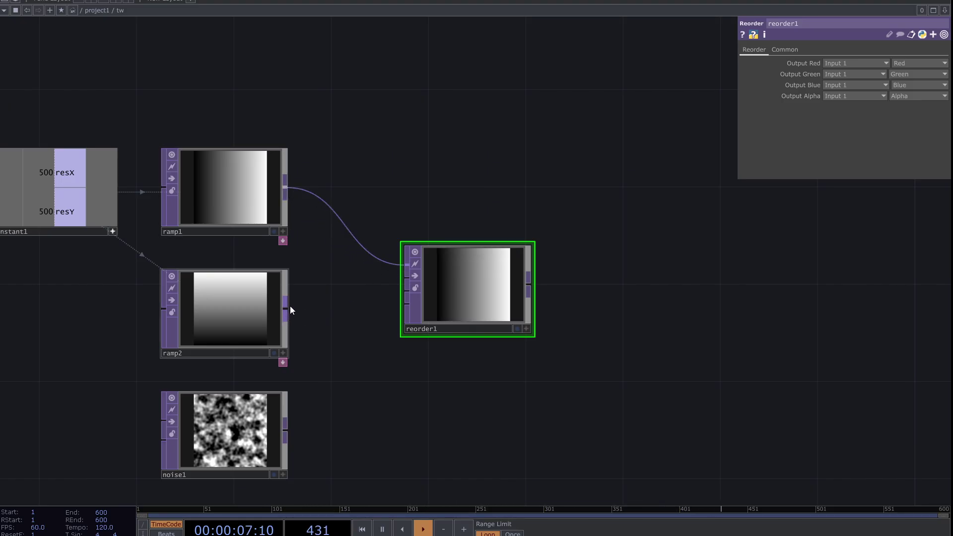
click(290, 306)
click(395, 281)
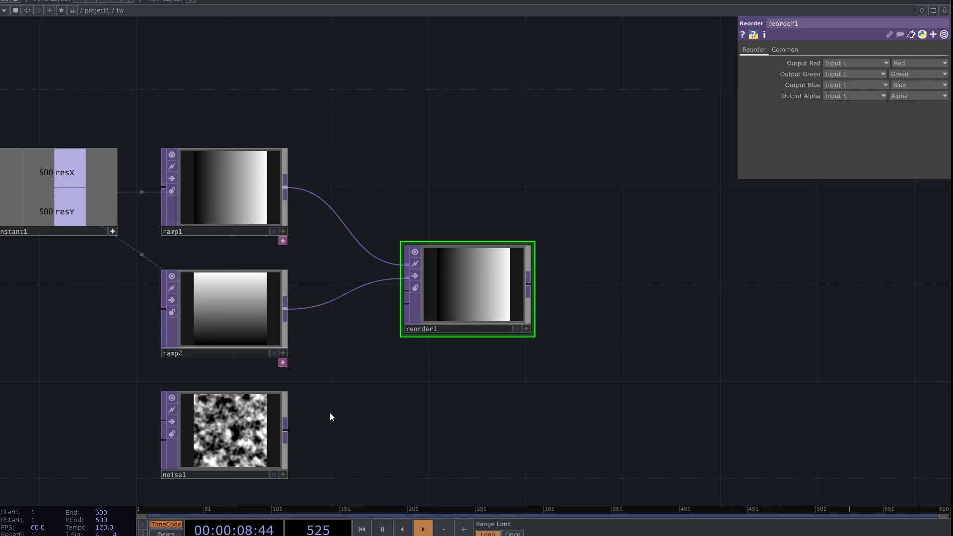
click(287, 429)
click(395, 293)
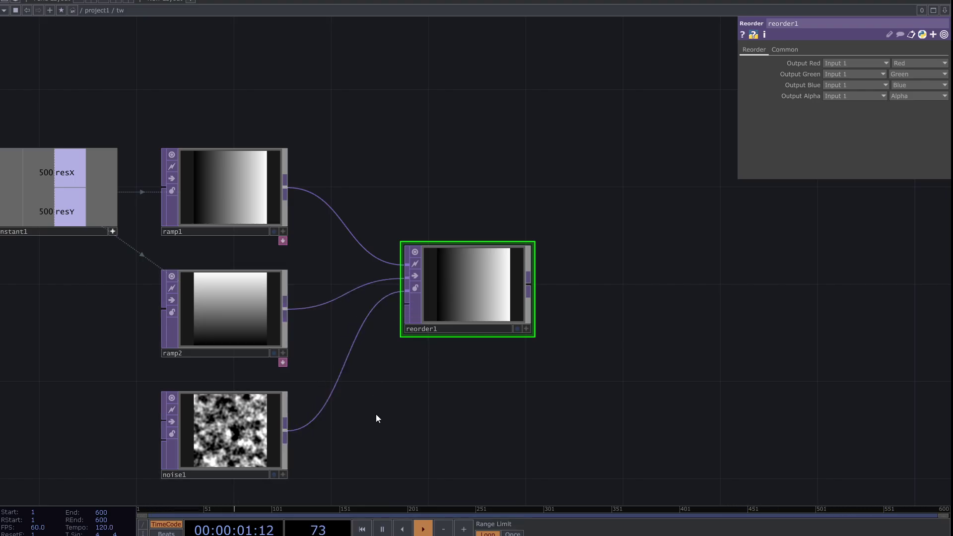
- Set the Reorder node's Output Green to Input 2 and Output Blue to Input 3
click(469, 327)
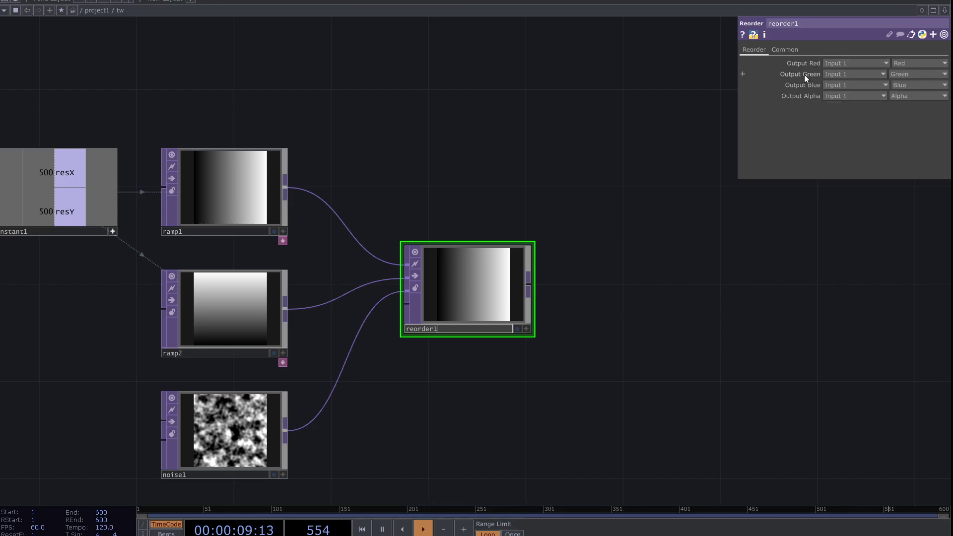
click(836, 76)
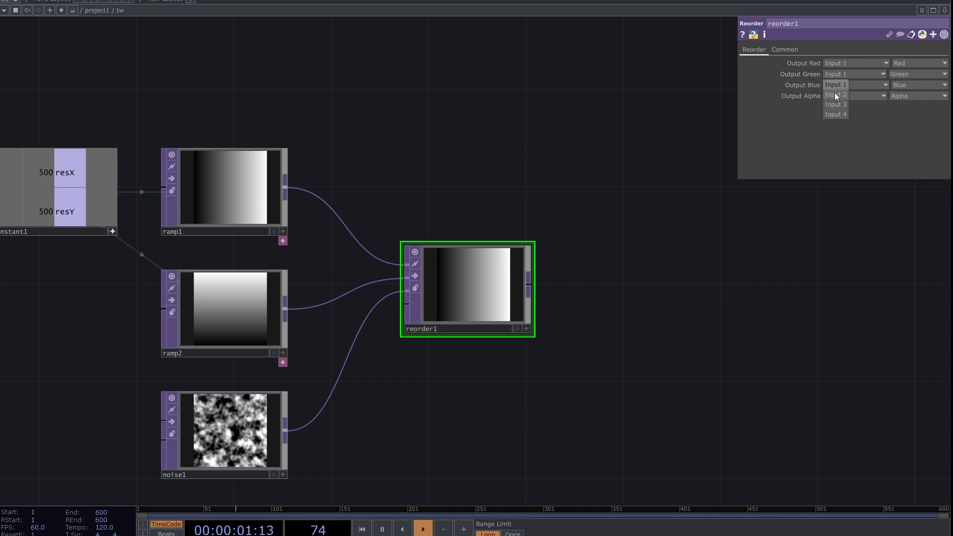
click(834, 92)
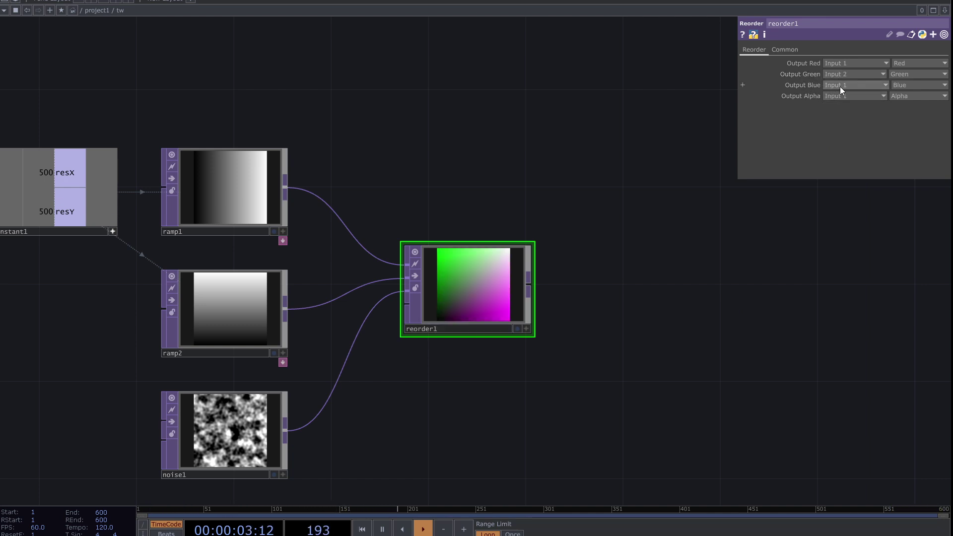
click(840, 96)
click(839, 115)
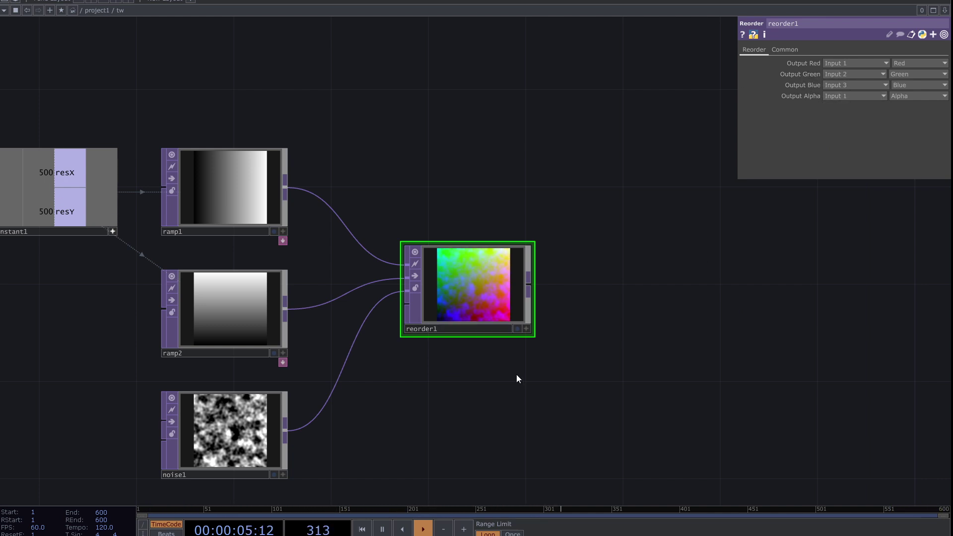
- Place an Add SOP in the empty area above the ramp and reorder nodes and enable Add Points on it
scroll(505, 291, up, 5)
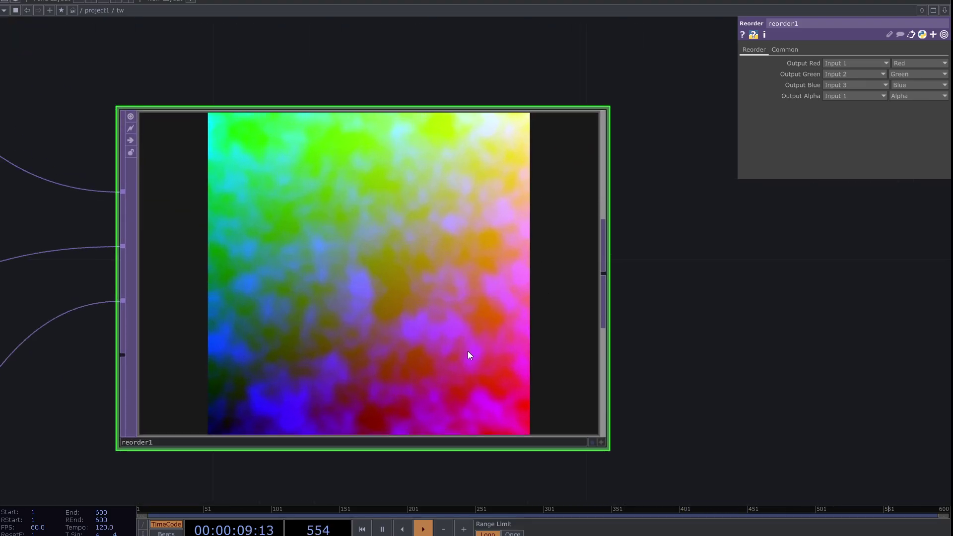
drag(658, 427, 711, 417)
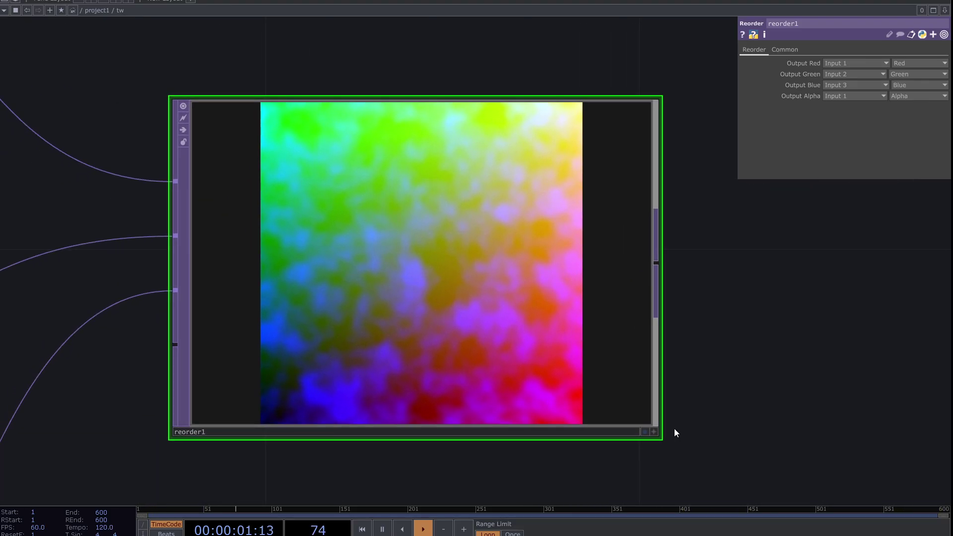
scroll(685, 436, down, 6)
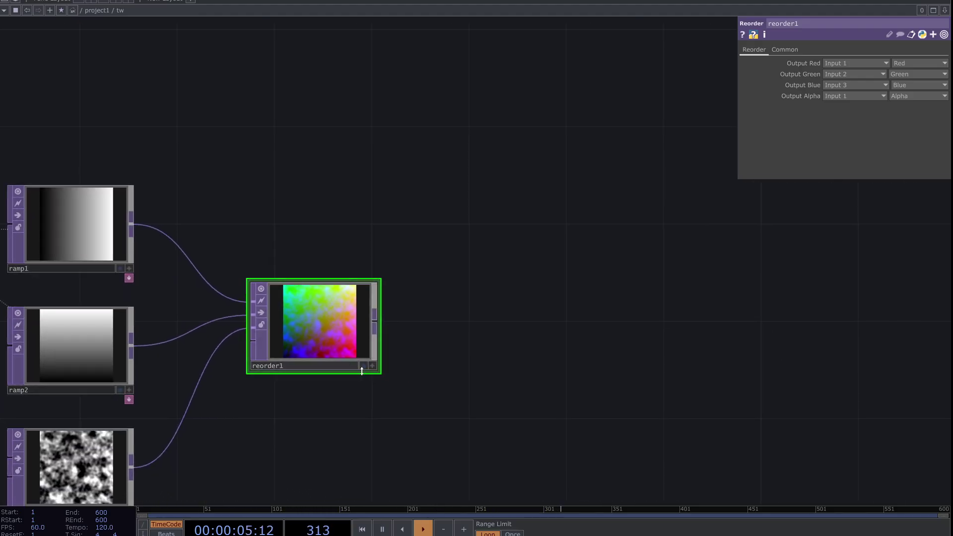
key(Tab)
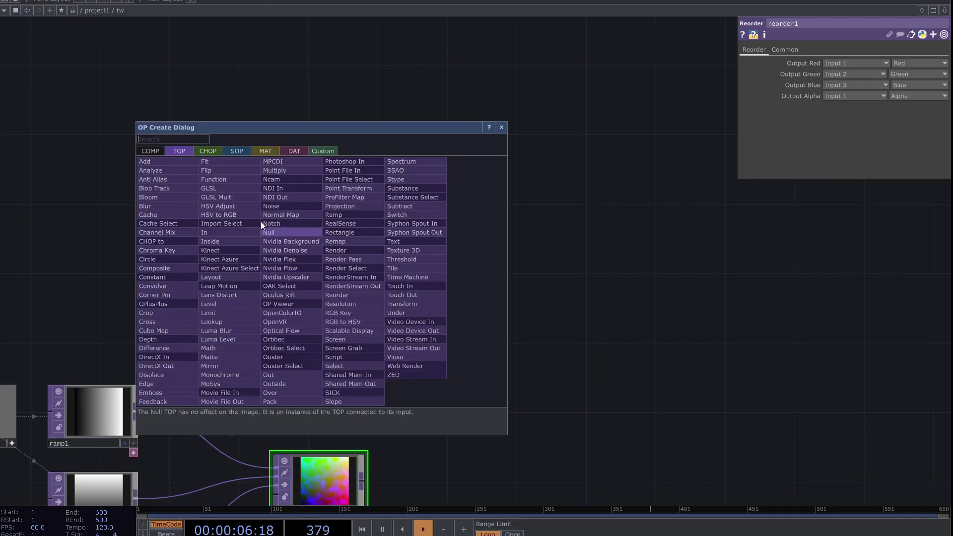
click(236, 150)
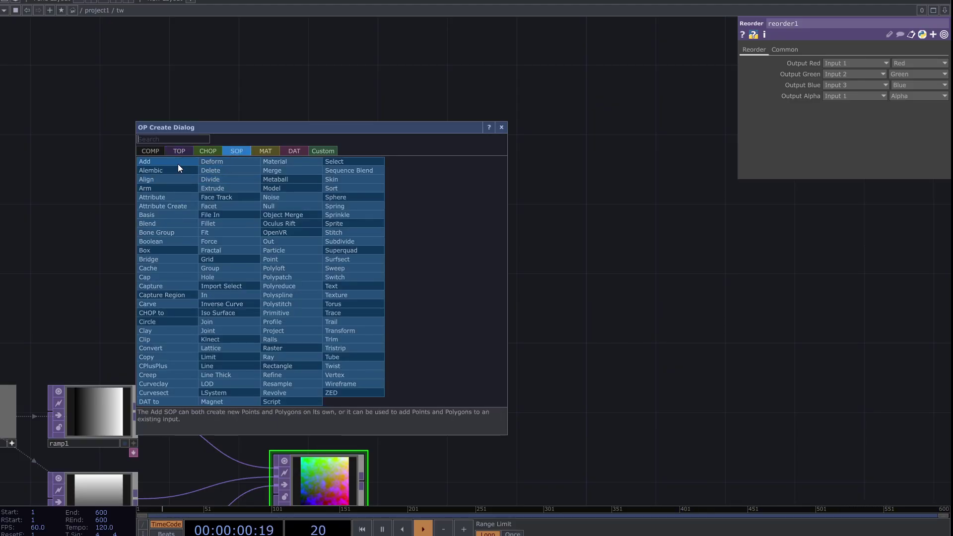
click(154, 162)
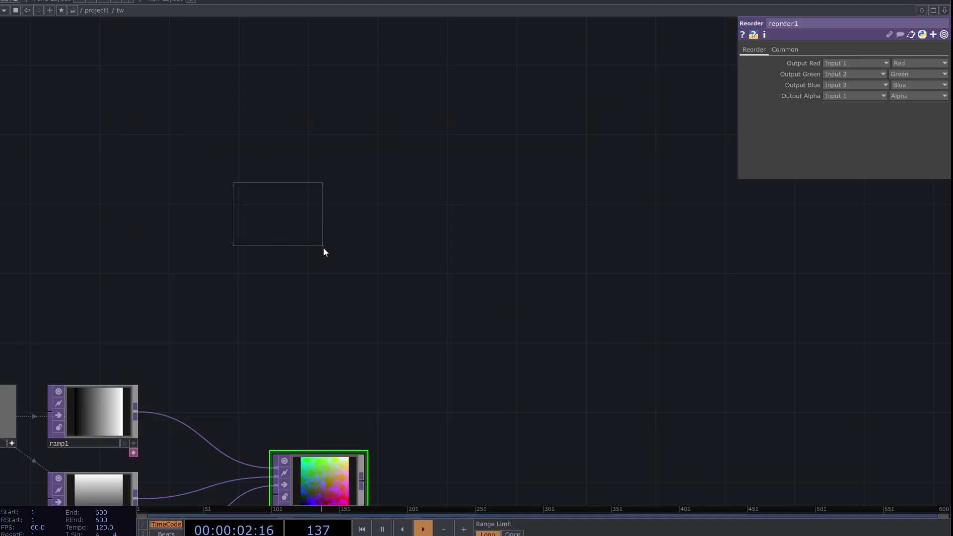
click(332, 258)
scroll(337, 261, up, 2)
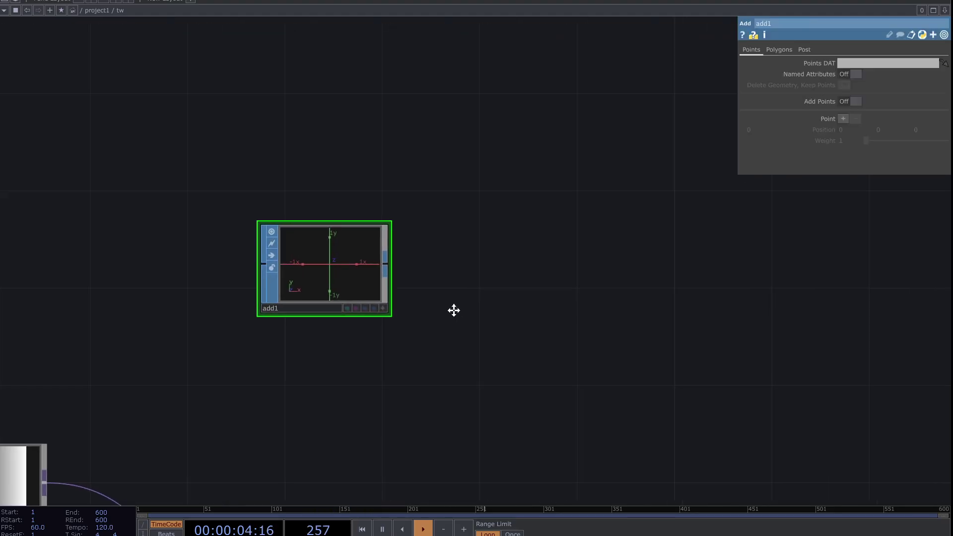
click(850, 103)
- Append a Convert SOP to the Add SOP and set Convert to to Particles Per Point
drag(382, 296, 332, 306)
right_click(299, 298)
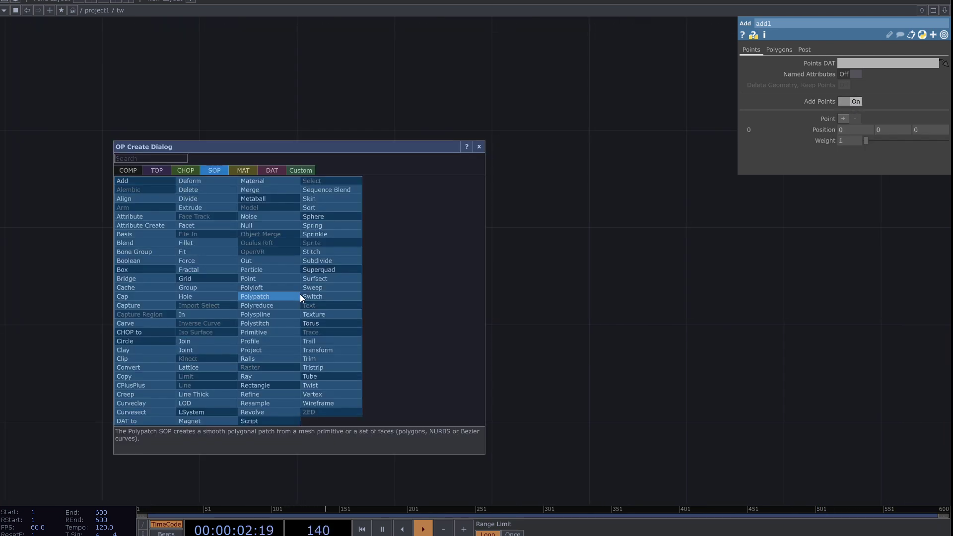
text(c)
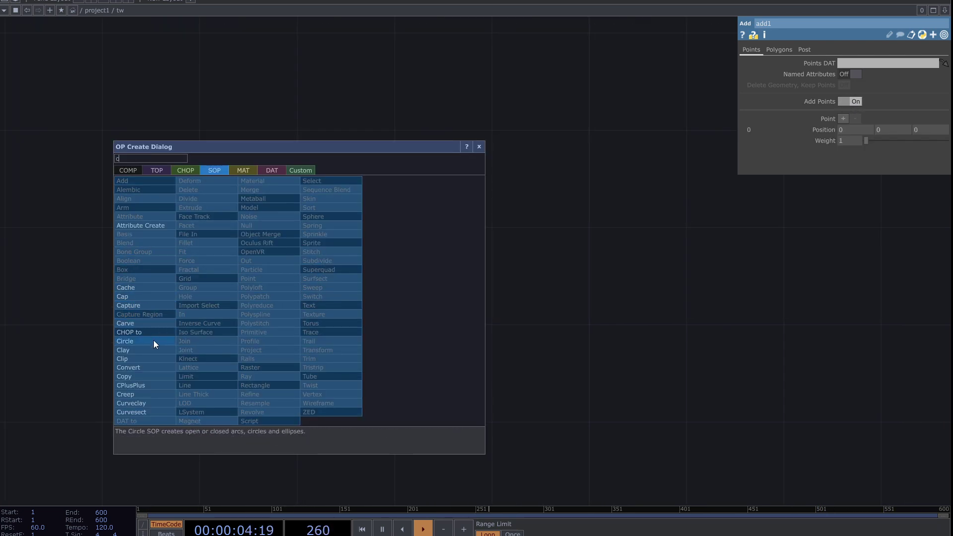
click(152, 370)
click(392, 322)
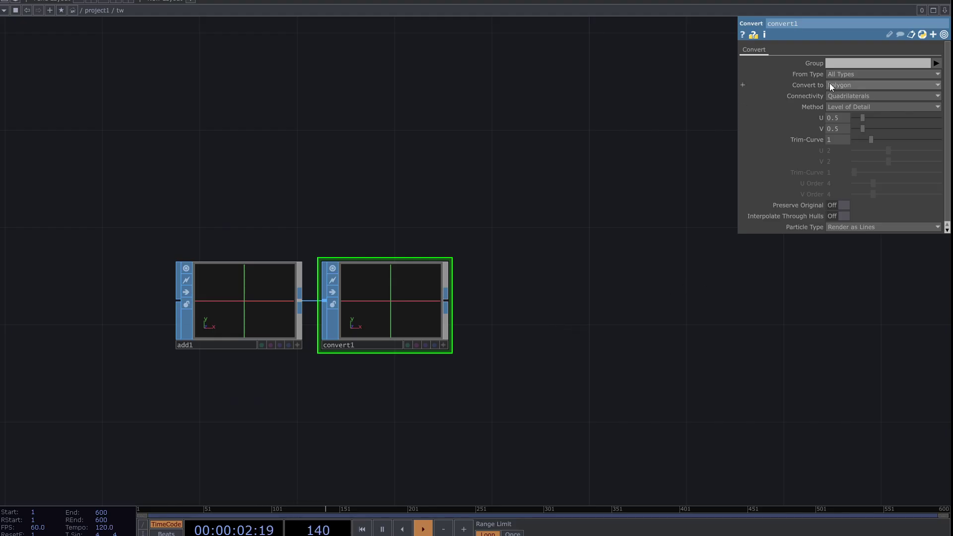
click(850, 85)
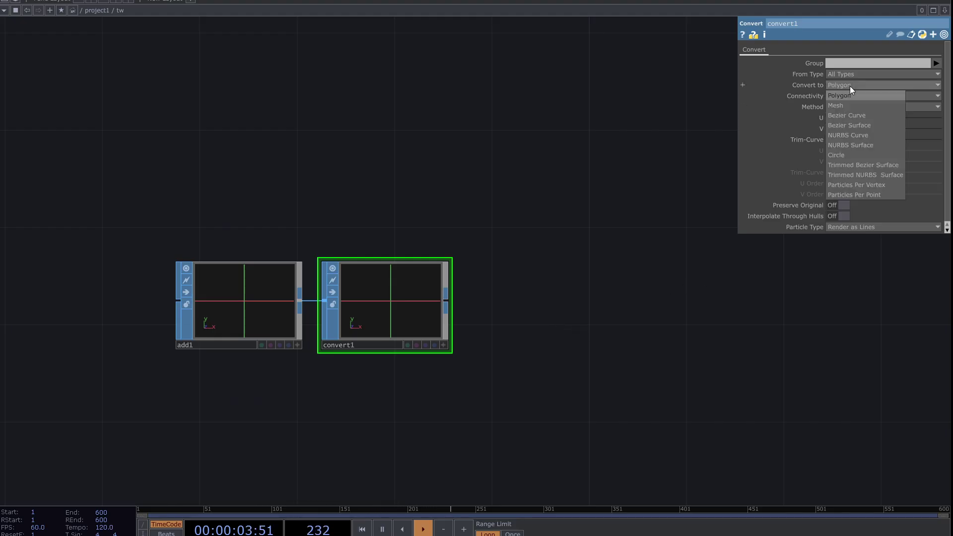
click(856, 198)
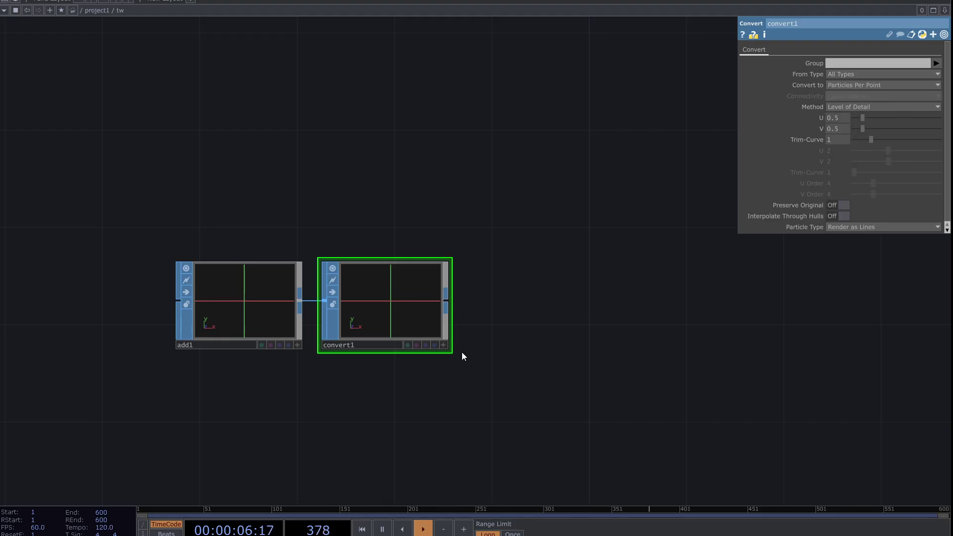
- Append a Geometry COMP to the output of the Convert SOP
drag(570, 318, 444, 335)
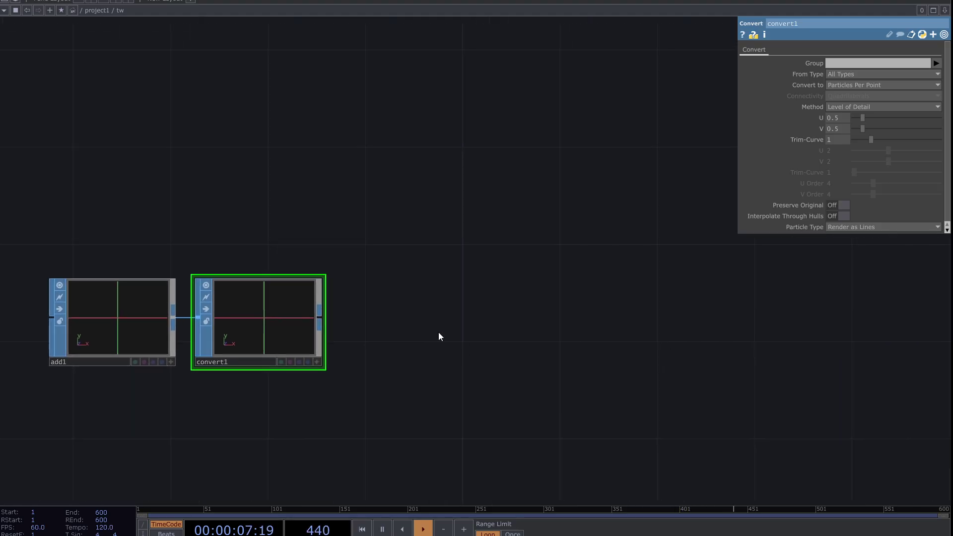
right_click(320, 317)
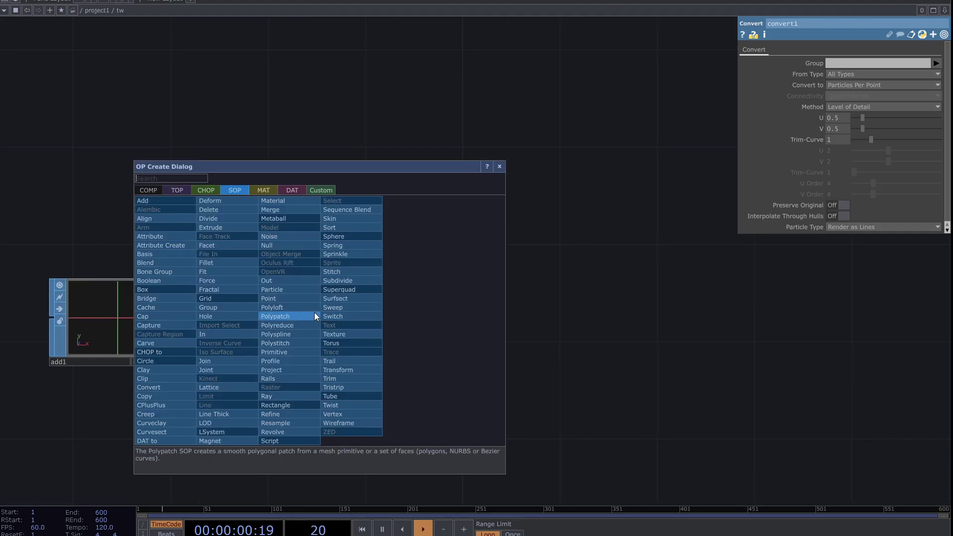
click(157, 189)
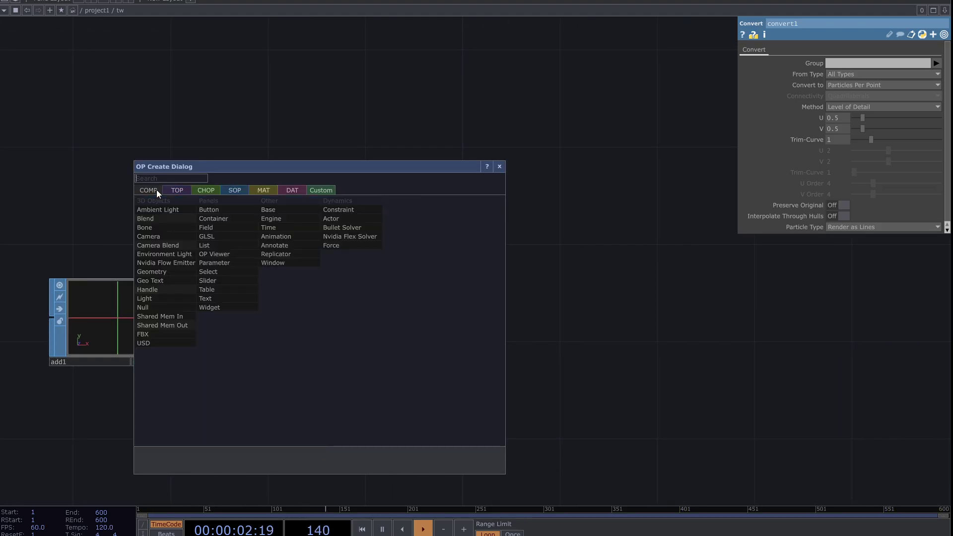
click(163, 272)
click(448, 312)
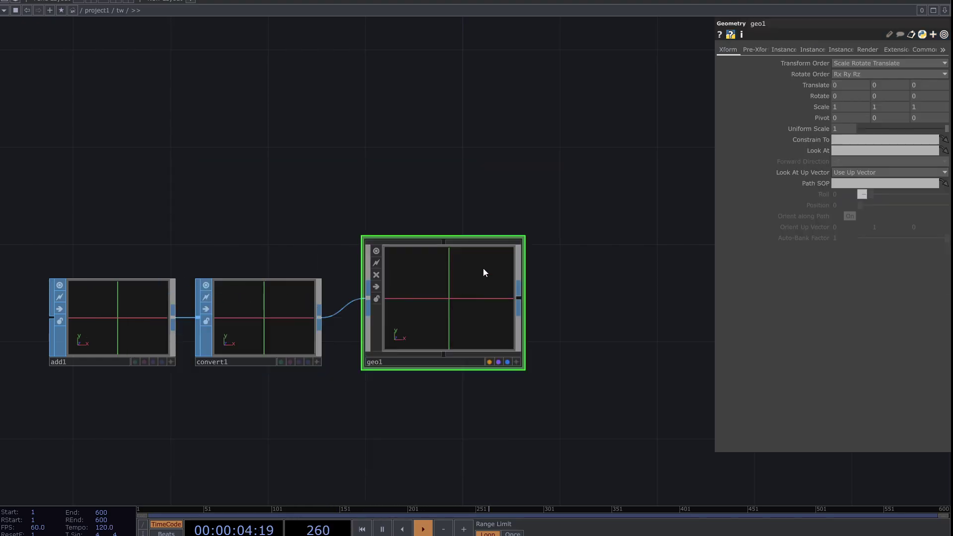
- Add a Camera COMP directly above the Geometry COMP
drag(459, 151, 415, 195)
drag(408, 333, 407, 357)
drag(488, 366, 405, 360)
key(Tab)
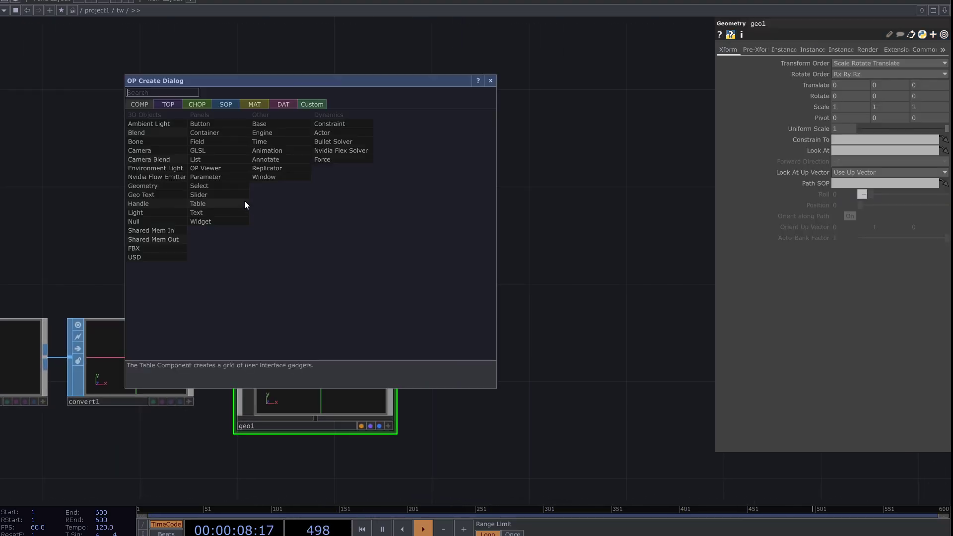
click(159, 147)
click(325, 240)
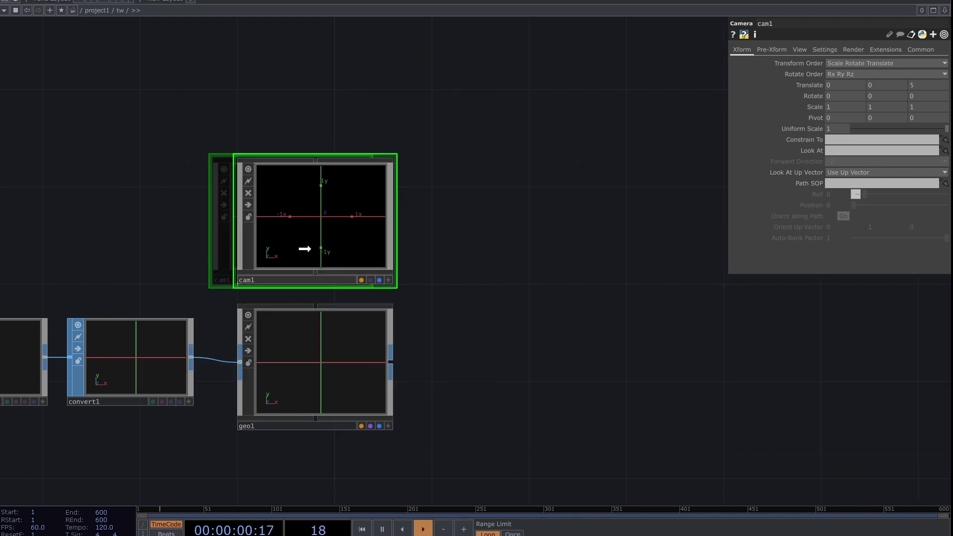
- Add a Constant MAT below the Geometry COMP and assign it as the geometry's material
scroll(436, 281, down, 4)
key(Tab)
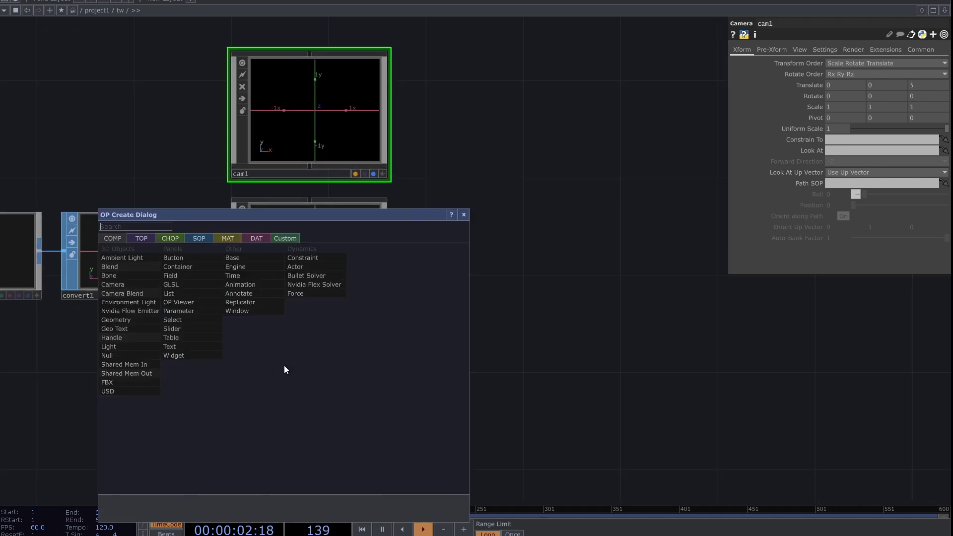
click(222, 238)
text(c)
key(Return)
click(291, 411)
drag(291, 410, 278, 246)
click(273, 256)
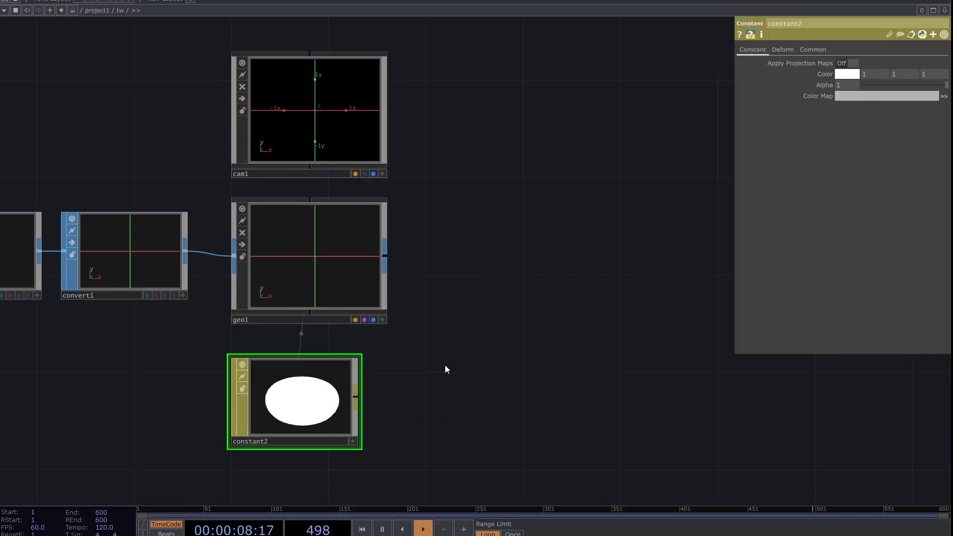
- Turn on instancing for the Geometry COMP
click(350, 268)
drag(446, 349, 480, 320)
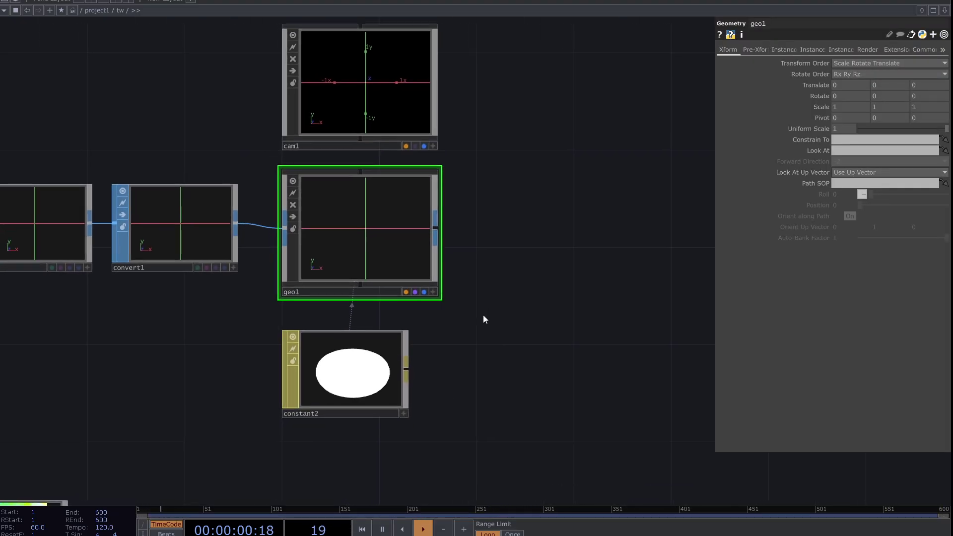
click(778, 50)
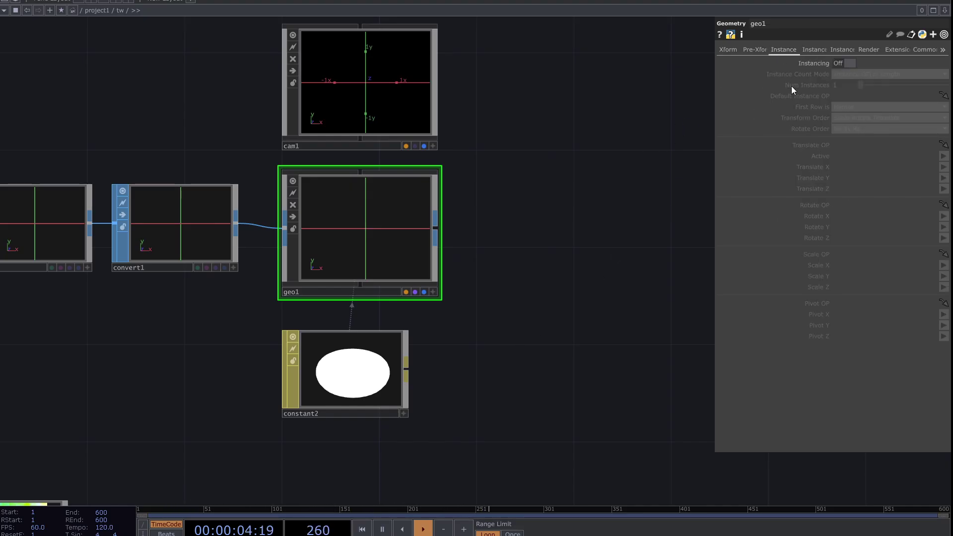
click(843, 65)
- Append a Null TOP to the output of the Reorder node
drag(332, 426, 491, 178)
scroll(392, 226, down, 7)
drag(384, 343, 437, 334)
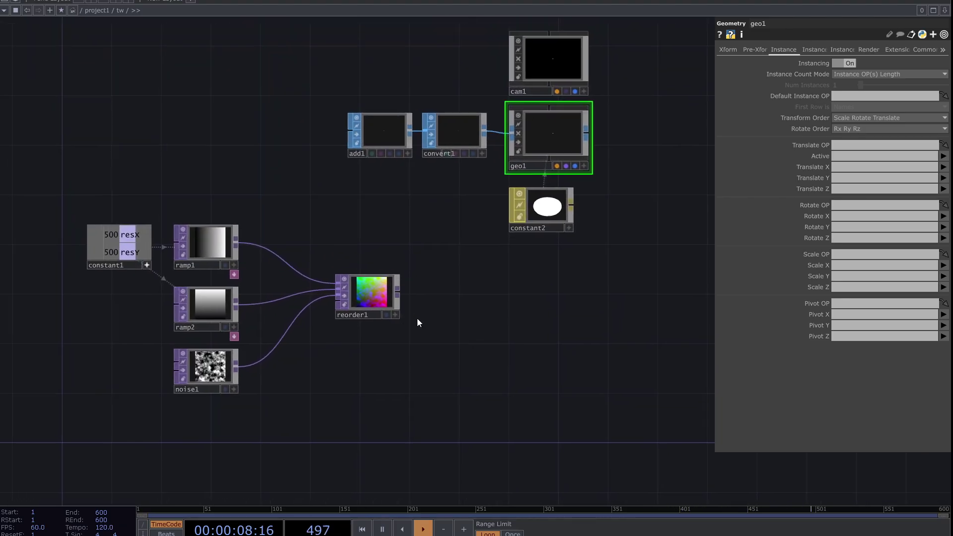
scroll(419, 317, up, 4)
key(Tab)
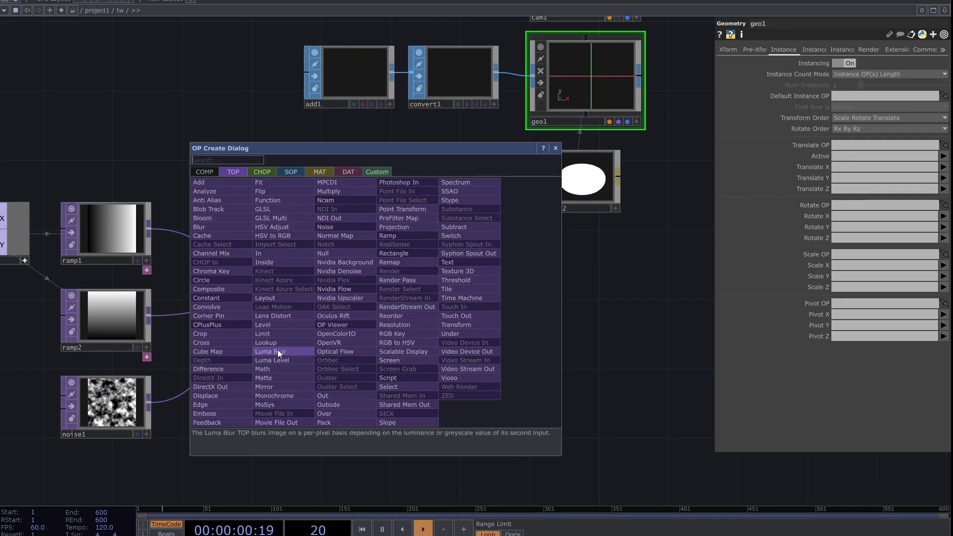
click(326, 253)
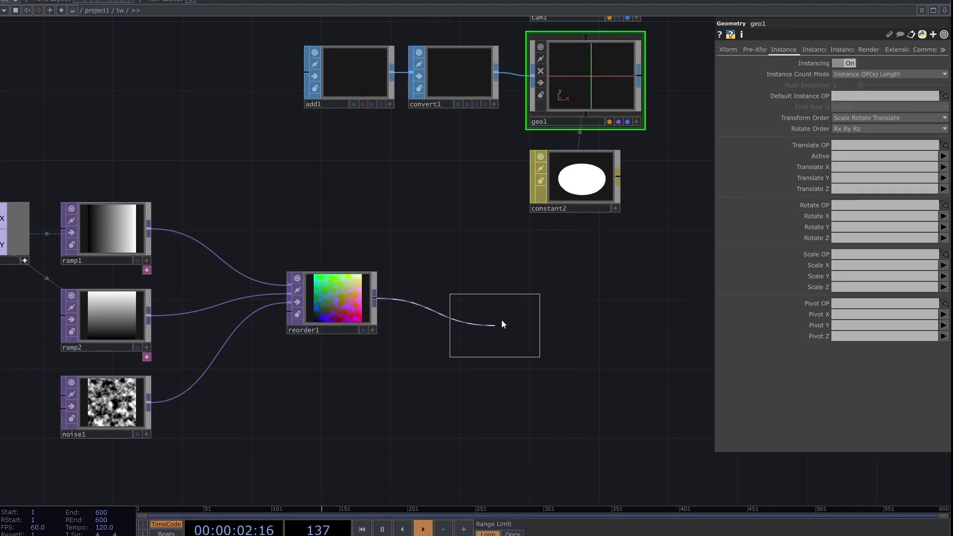
click(507, 308)
- Use null1 as the geometry's instance Translate OP and set Translate X, Y and Z to r, g and b
click(482, 187)
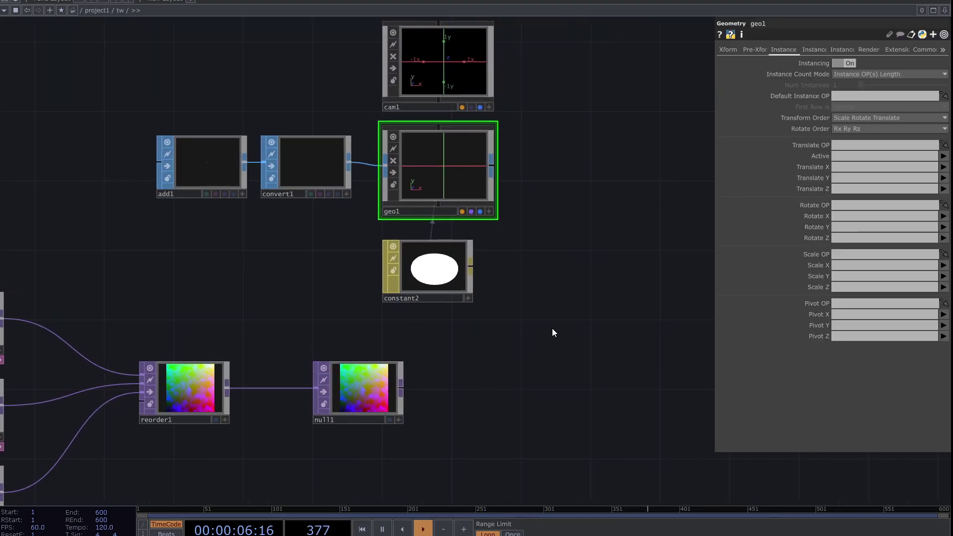
drag(358, 403, 858, 147)
click(854, 166)
text(r)
key(Tab)
text(g)
key(Tab)
text(b)
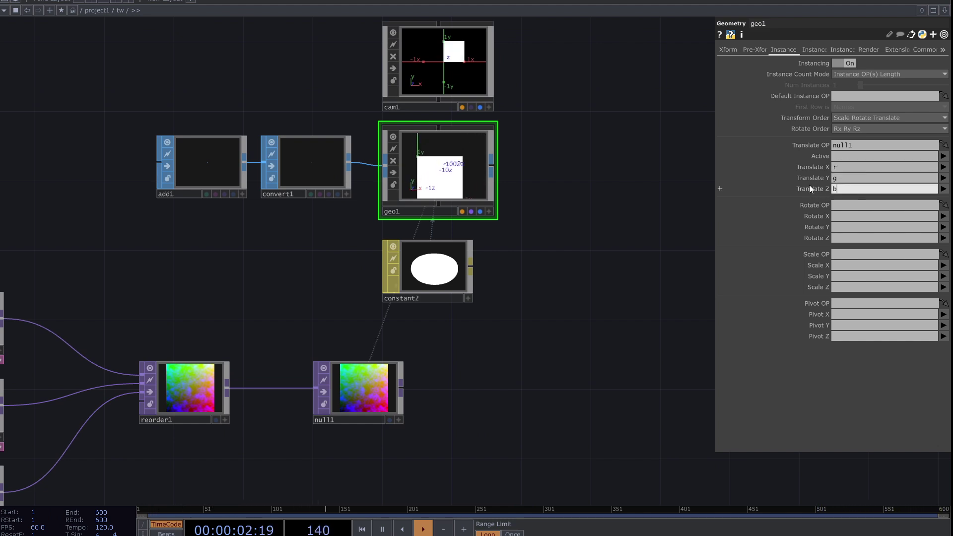
- Add a Render TOP to the right of the Geometry COMP
drag(564, 166, 542, 265)
scroll(496, 268, up, 4)
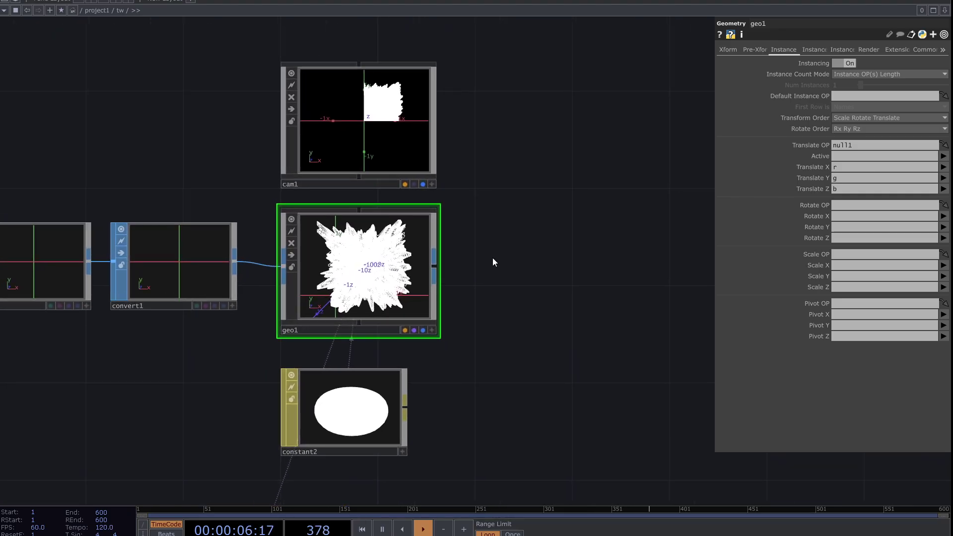
key(Tab)
text(re)
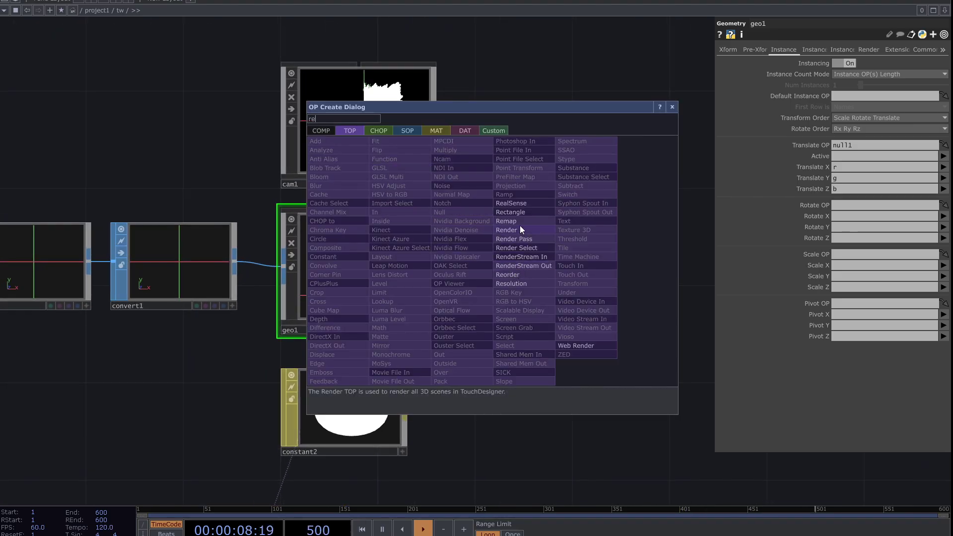
click(517, 229)
click(537, 265)
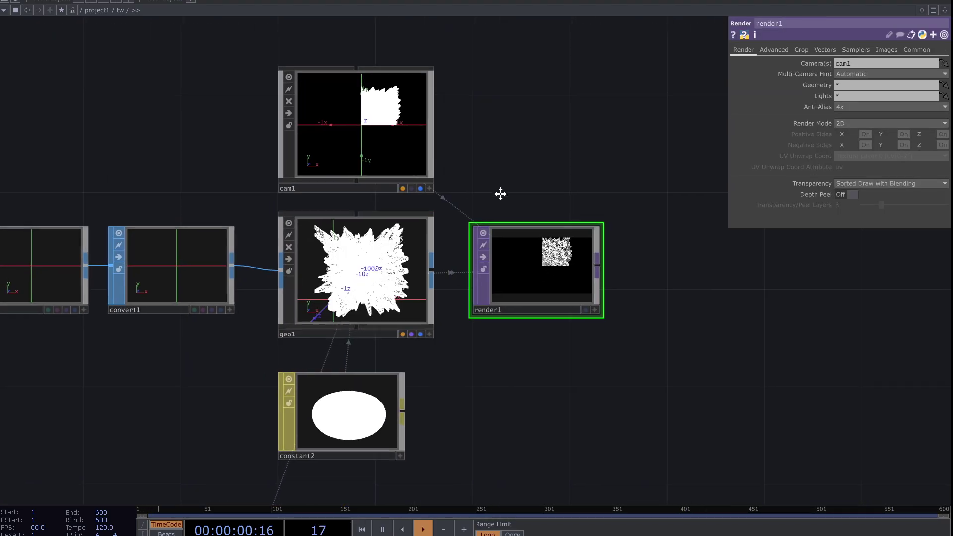
drag(497, 198, 482, 217)
drag(448, 184, 424, 243)
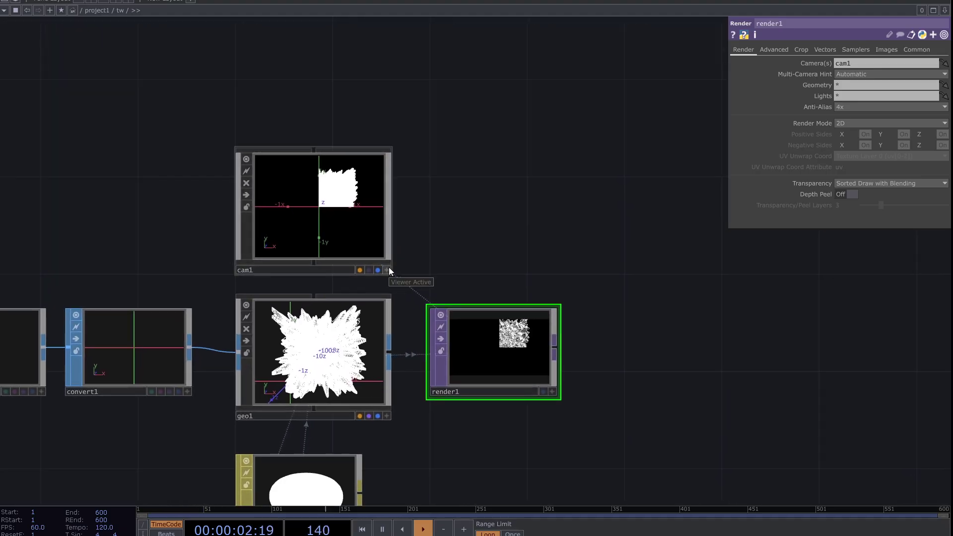
- Activate cam1's viewer and orbit, pan and zoom the camera until the instanced points fill the render
click(388, 271)
drag(339, 217, 332, 205)
right_drag(332, 206, 307, 235)
drag(307, 235, 322, 223)
scroll(323, 222, up, 5)
scroll(512, 358, up, 5)
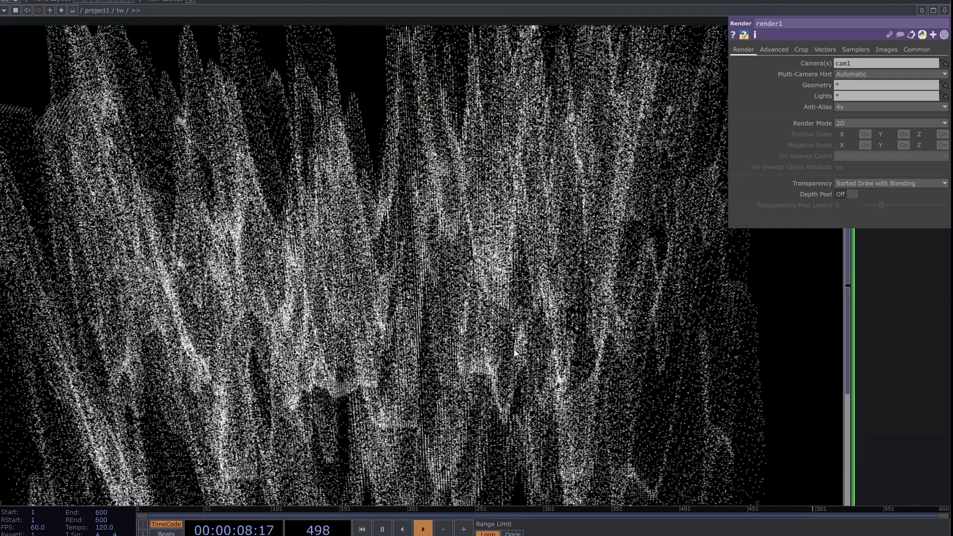
scroll(513, 349, down, 5)
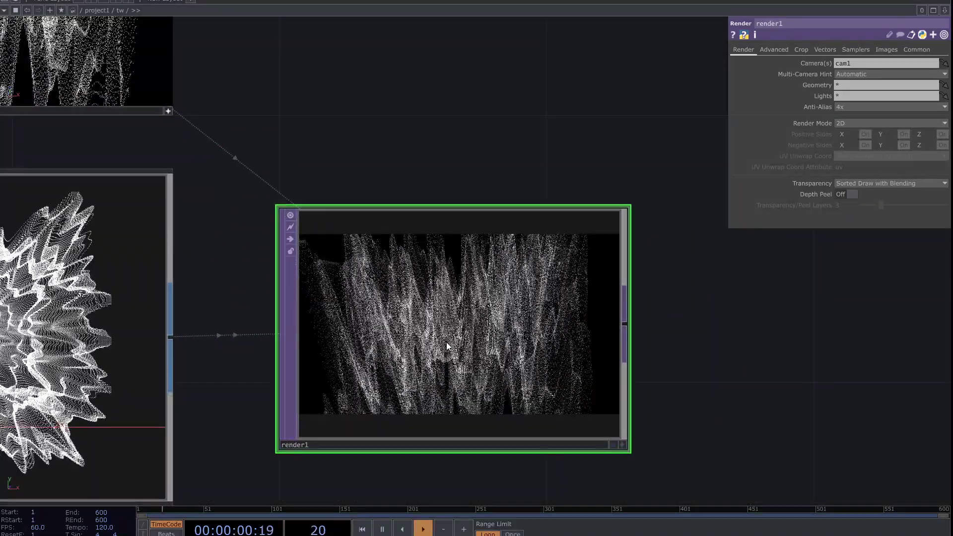
scroll(401, 349, down, 4)
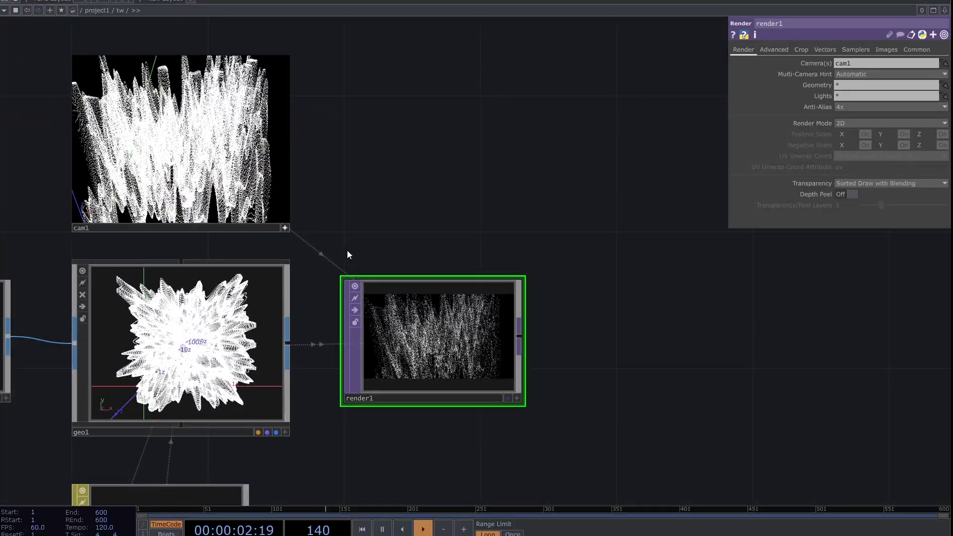
drag(346, 254, 472, 287)
drag(452, 243, 420, 228)
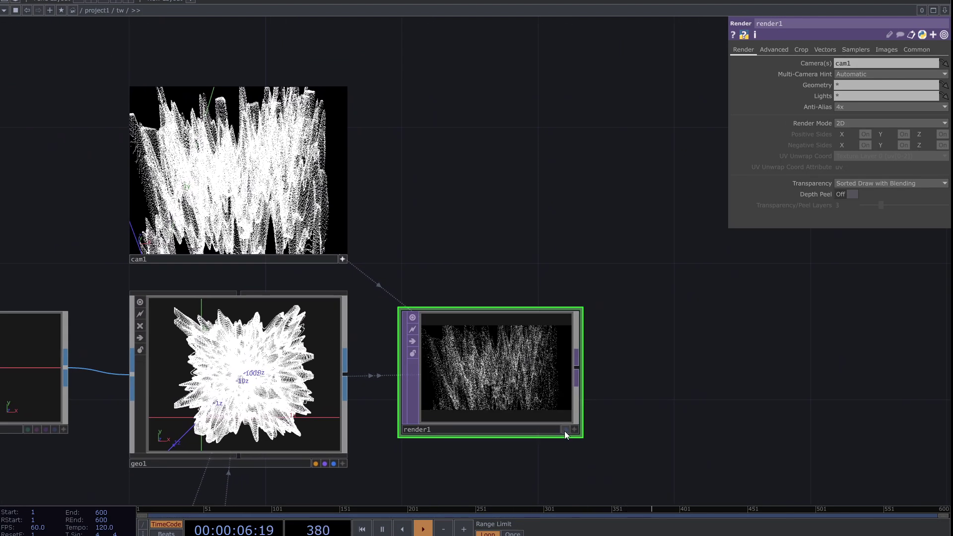
- Display render1 as the network background and set its resolution to 1920 x 1080
click(564, 429)
mouse_move(484, 234)
mouse_down()
mouse_move(503, 312)
mouse_move(470, 328)
mouse_move(486, 238)
mouse_up()
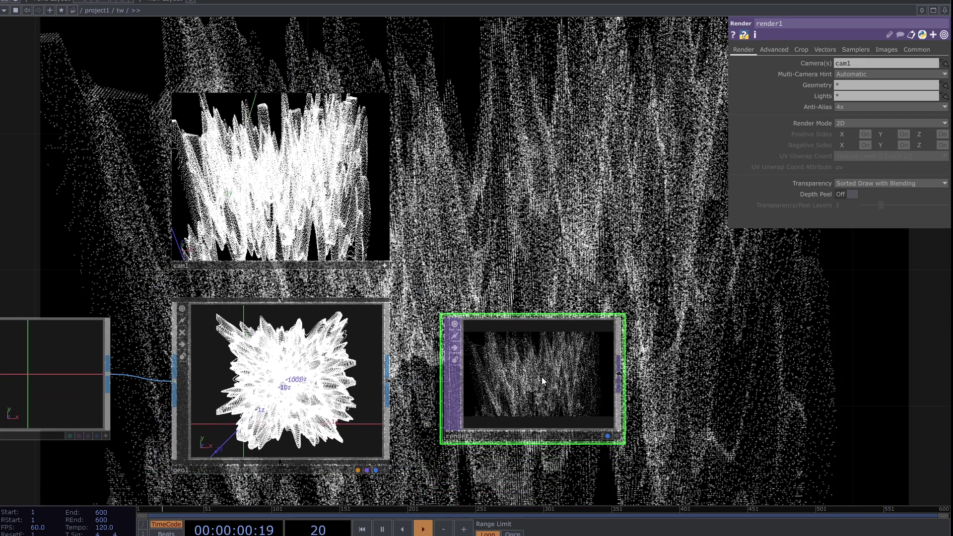
drag(546, 260, 388, 348)
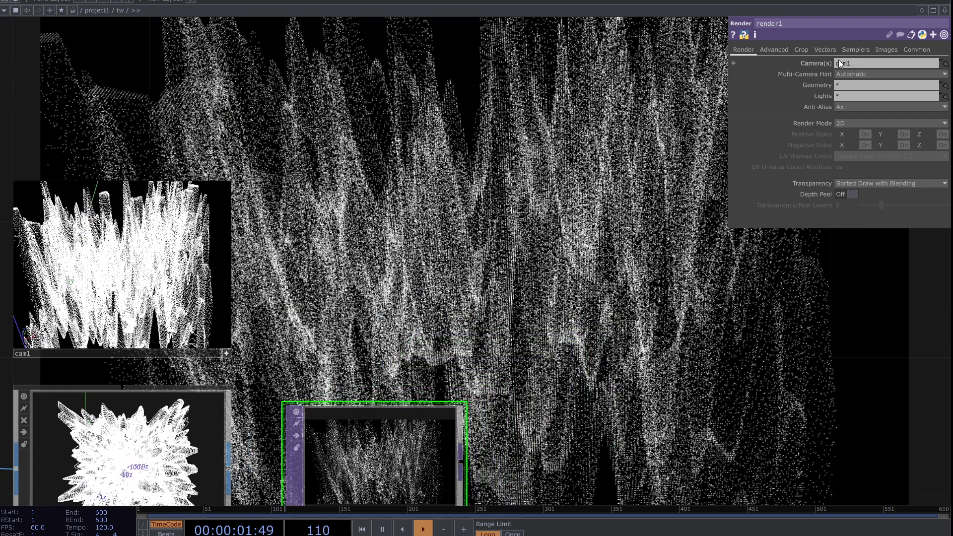
click(915, 50)
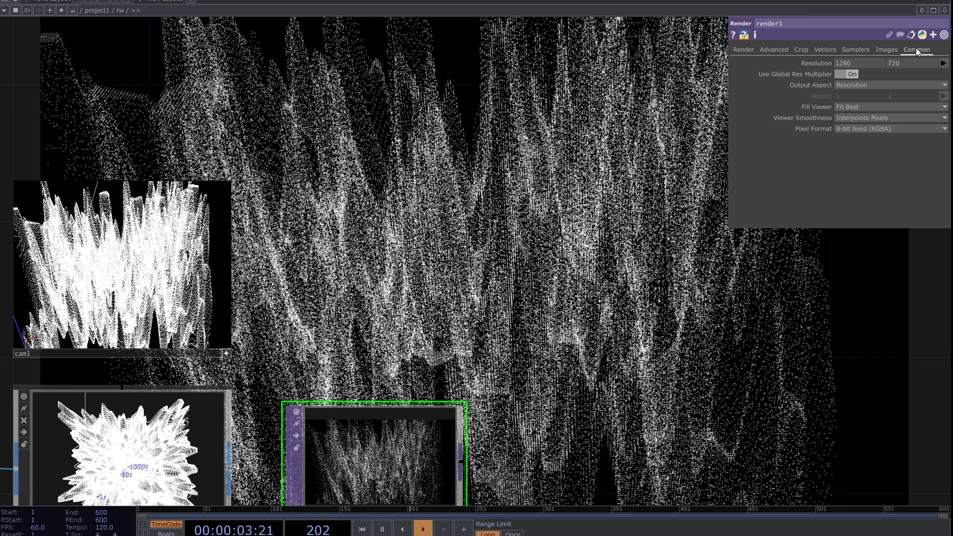
click(943, 63)
click(928, 124)
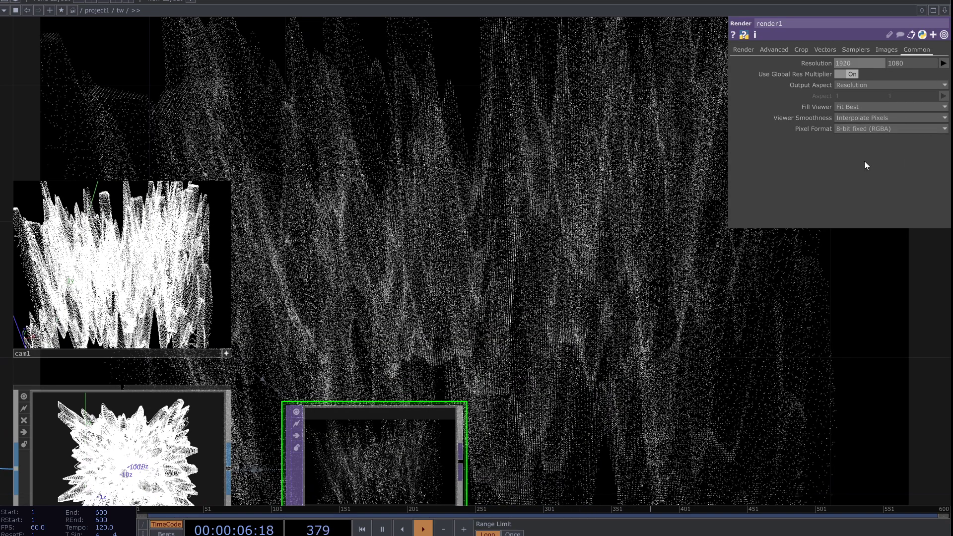
- Reposition cam1's view so the camera looks at the points from inside the cloud
scroll(479, 304, up, 2)
scroll(478, 304, left, 1)
drag(403, 306, 682, 327)
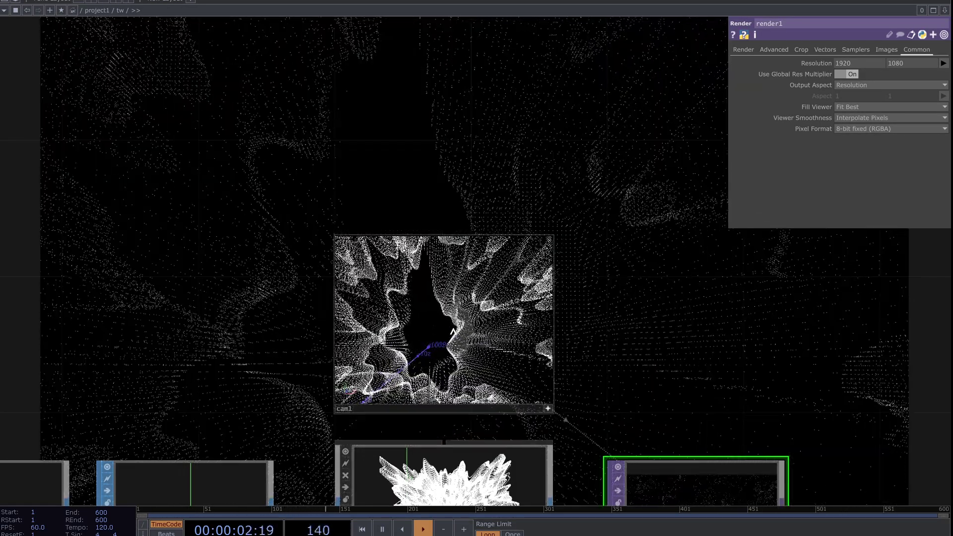
- Animate noise1 by setting its Translate Z to the expression absTime.seconds*0.05
drag(583, 321, 329, 356)
scroll(423, 350, down, 3)
drag(424, 350, 368, 213)
drag(338, 475, 732, 239)
scroll(657, 288, down, 3)
drag(316, 297, 416, 228)
click(260, 423)
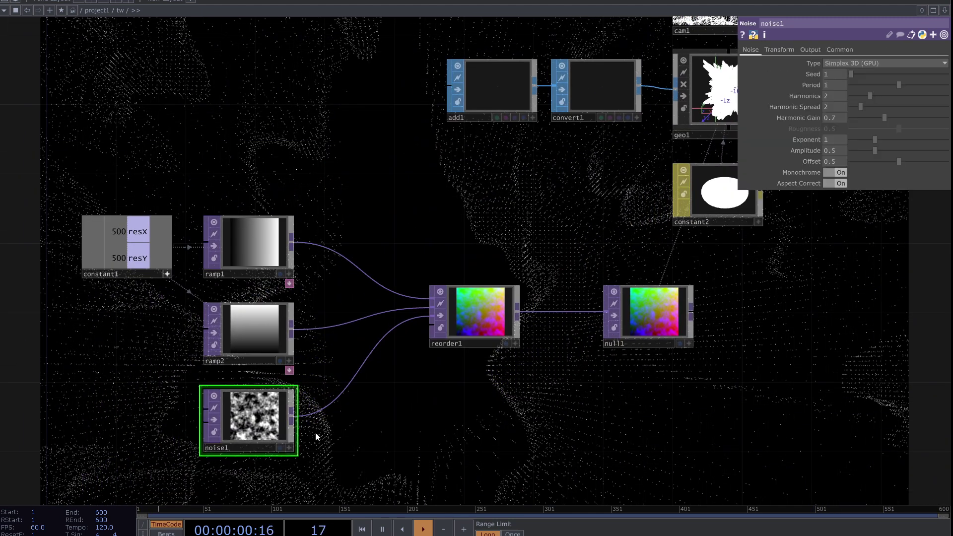
click(779, 50)
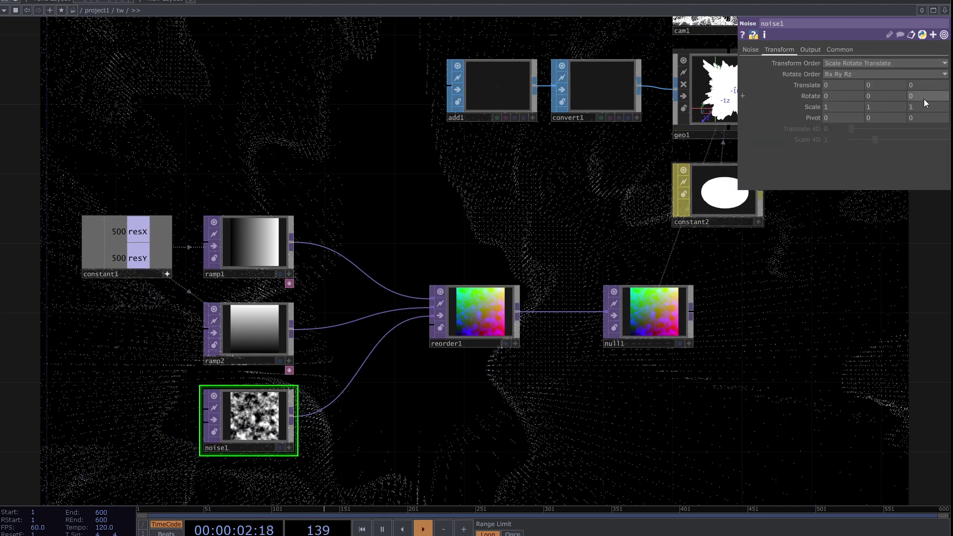
click(813, 86)
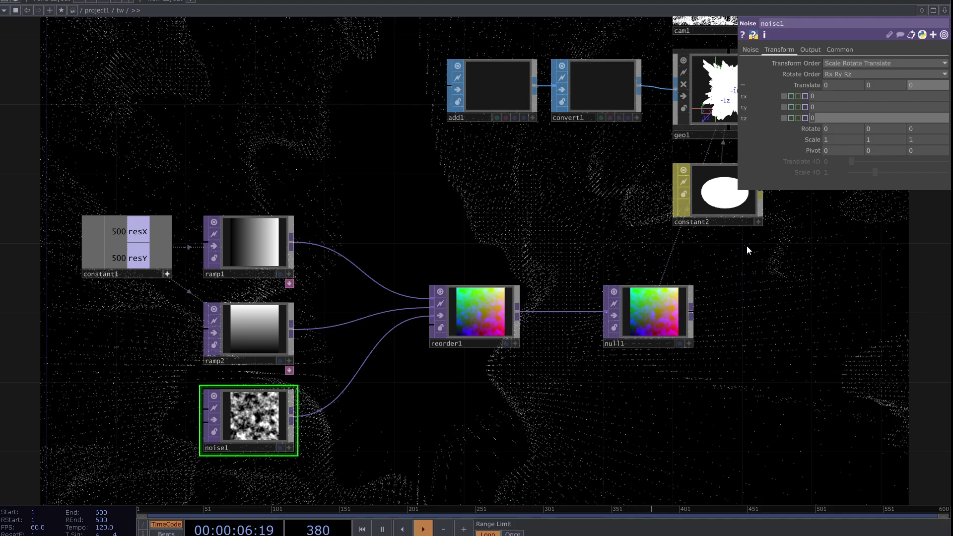
text(absTime.seconds*0.0)
text(5)
key(Return)
- Append a Null TOP to the output of render1, leaving space between the two nodes
drag(451, 280, 289, 391)
drag(675, 320, 473, 426)
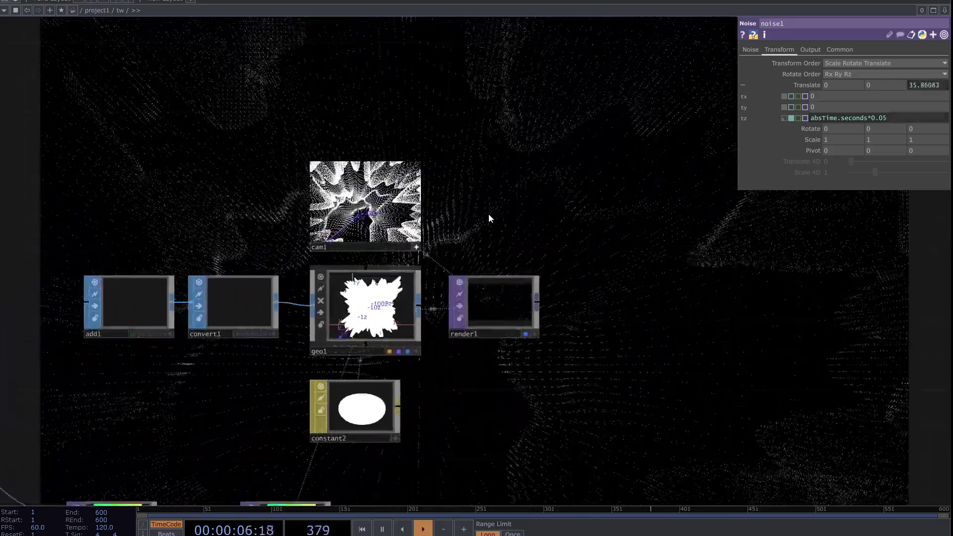
drag(467, 228, 488, 321)
scroll(467, 319, up, 4)
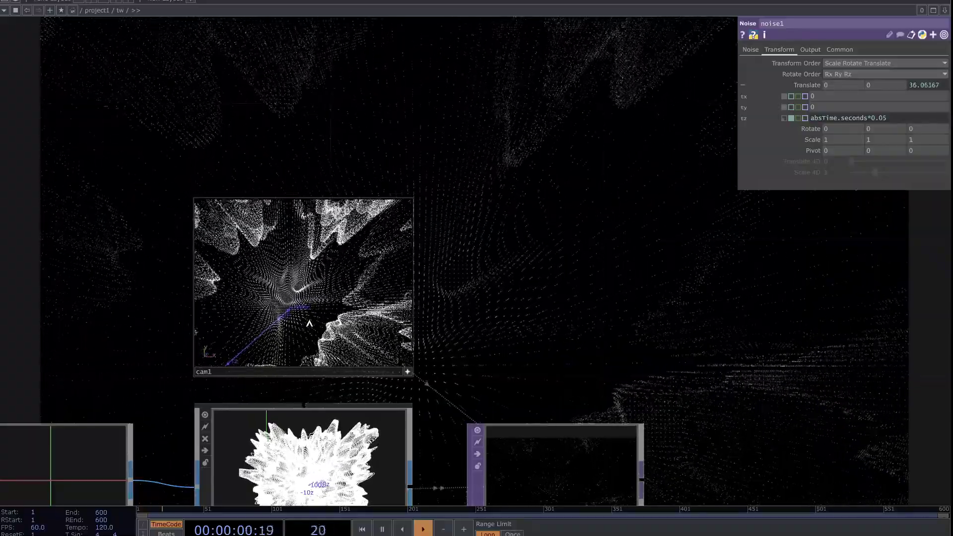
scroll(556, 255, down, 4)
scroll(571, 219, down, 3)
drag(537, 365, 317, 349)
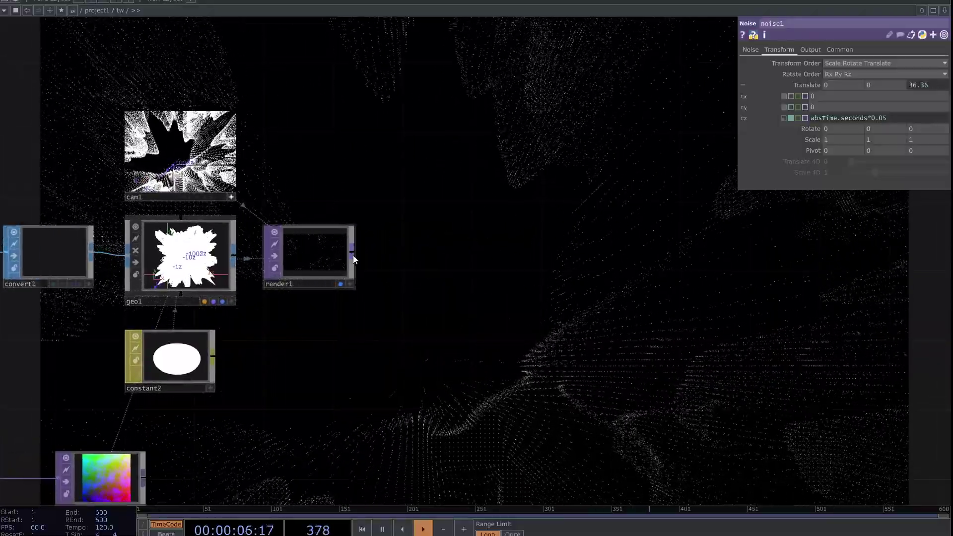
key(Tab)
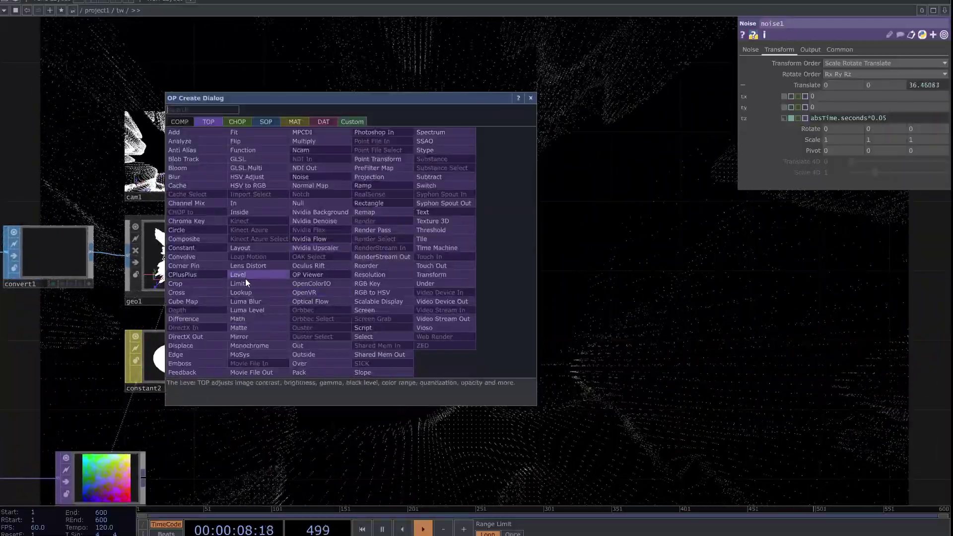
click(297, 203)
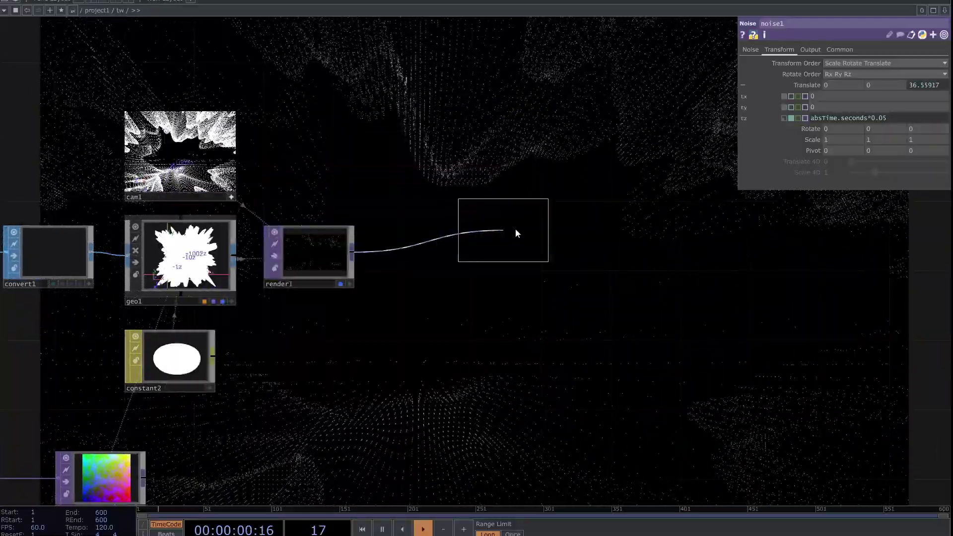
click(612, 251)
- Turn off the background display of render1 in the network
drag(508, 298, 433, 268)
scroll(433, 268, down, 3)
drag(416, 400, 455, 349)
drag(432, 314, 350, 310)
drag(465, 390, 441, 344)
drag(508, 349, 563, 394)
click(241, 176)
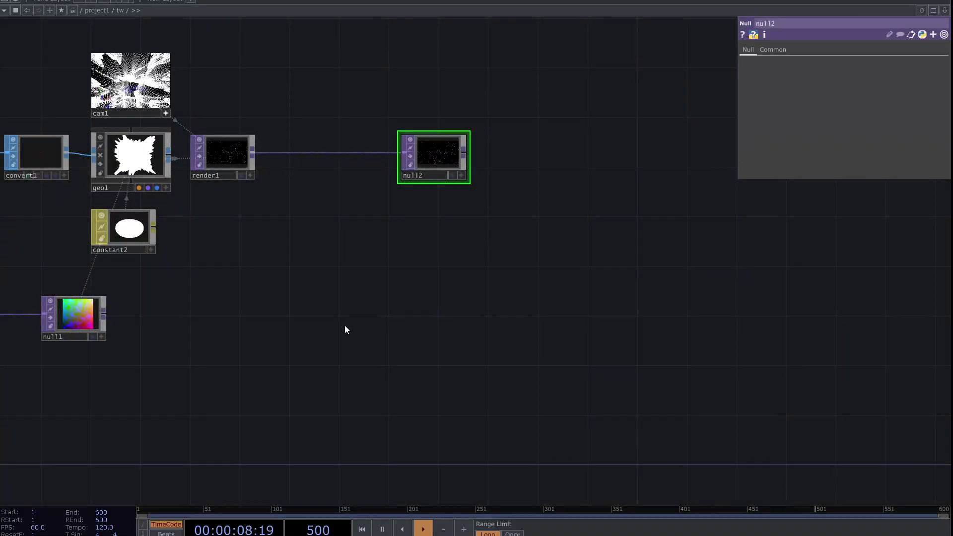
- Add a Sphere SOP in the empty area below the render1 and null2 nodes
key(Tab)
click(257, 197)
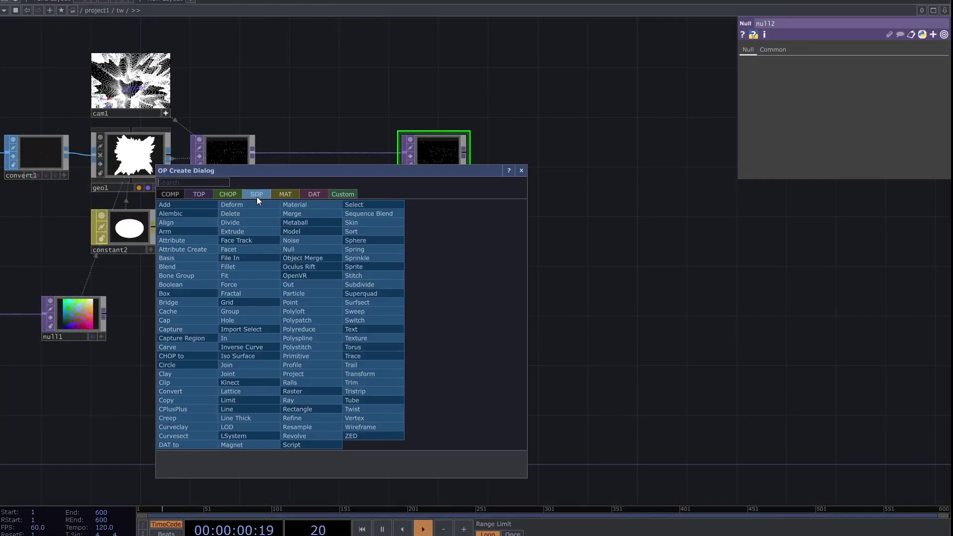
text(s)
click(371, 241)
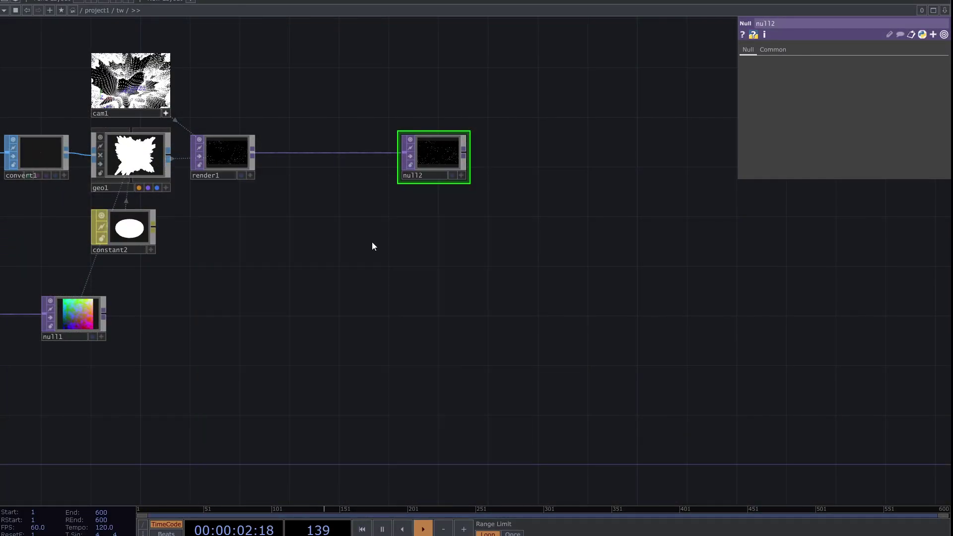
click(333, 296)
- Append a Geometry COMP to the output of sphere1 and place it to the sphere's right
scroll(355, 330, up, 3)
scroll(359, 329, up, 1)
drag(340, 373, 285, 440)
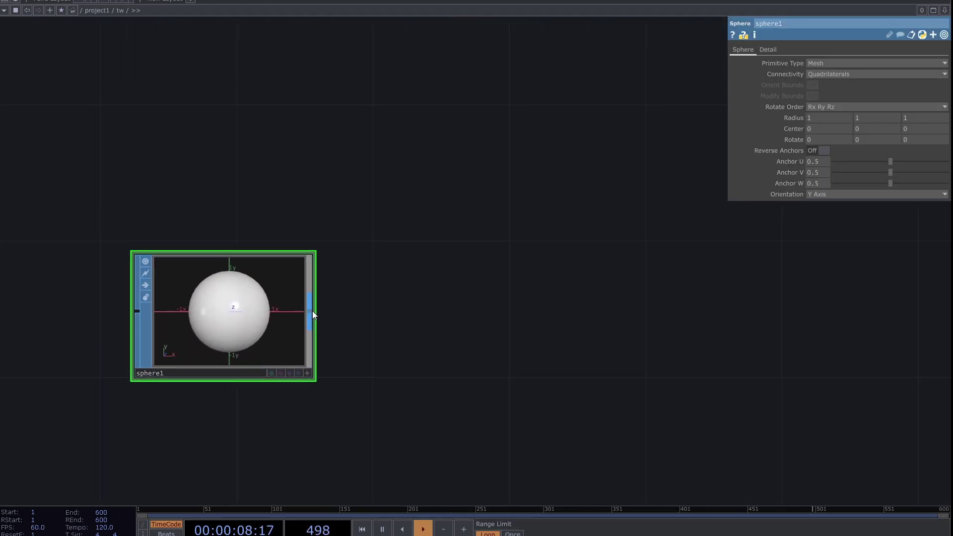
right_click(312, 310)
click(142, 185)
click(159, 265)
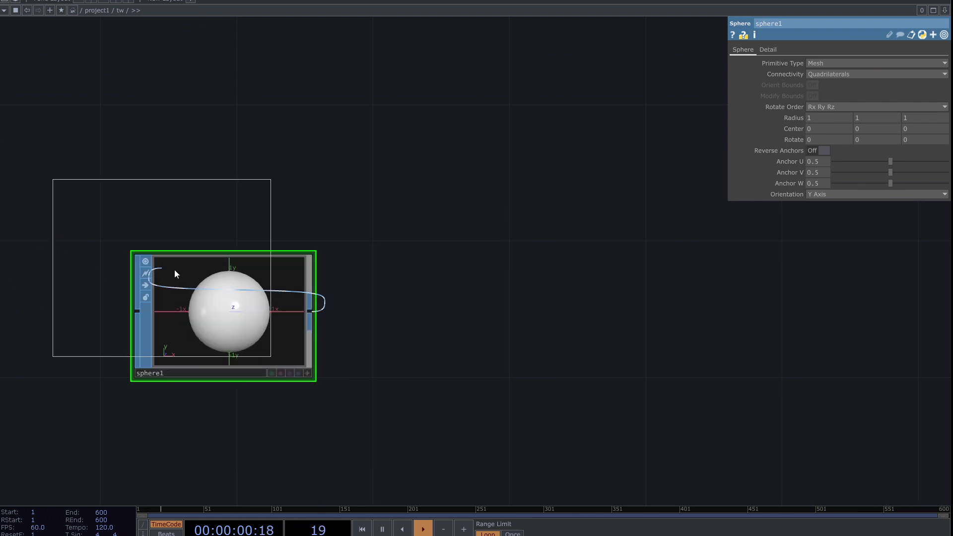
click(672, 288)
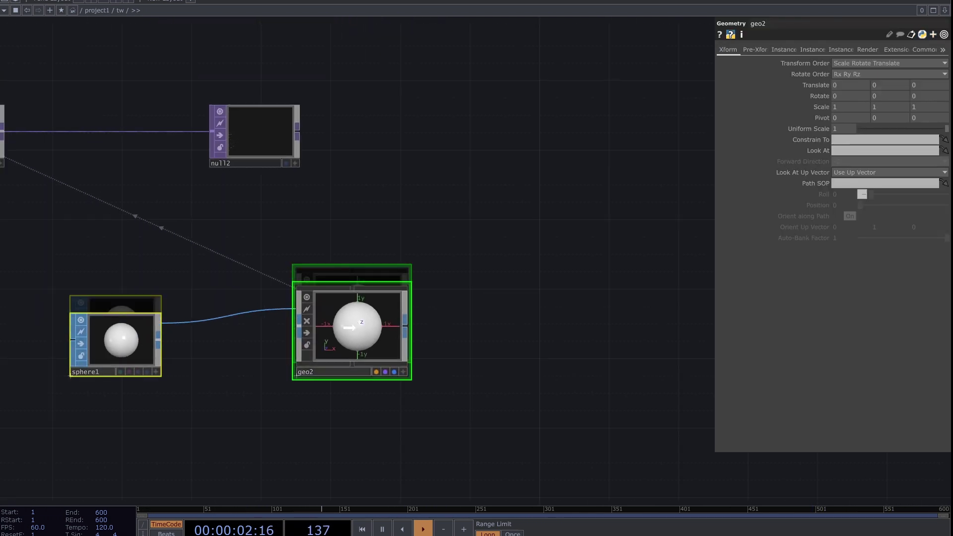
- Add a second Camera COMP and place it above geo2
key(Tab)
text(ca)
click(196, 183)
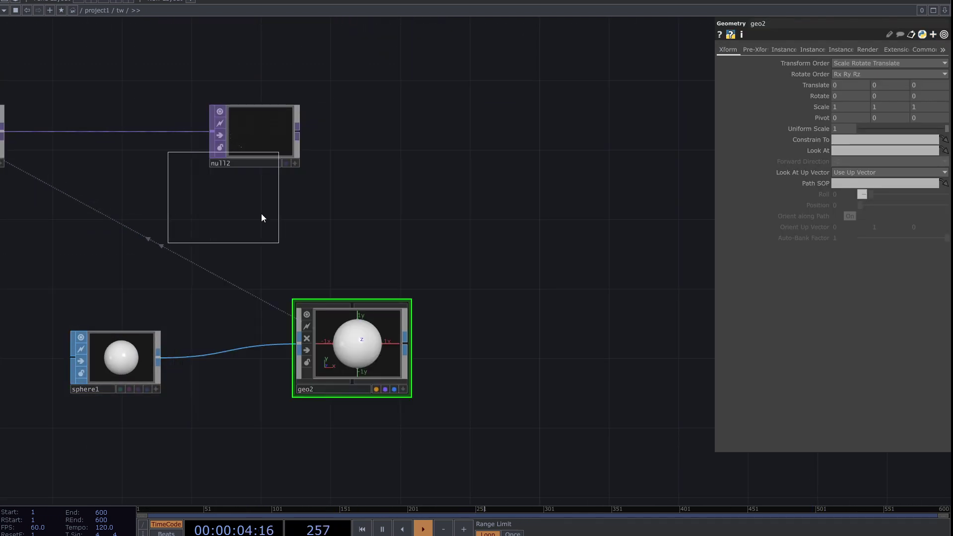
click(400, 253)
drag(348, 326, 380, 361)
drag(257, 390, 269, 357)
drag(387, 373, 388, 356)
drag(381, 432, 418, 430)
- Add a second Render TOP to the right of geo2
key(Tab)
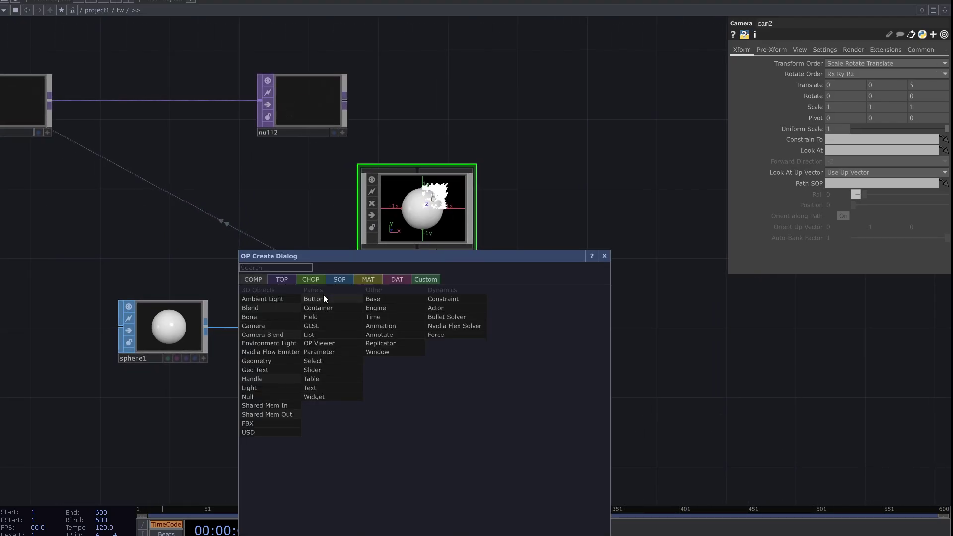
click(289, 281)
text(re)
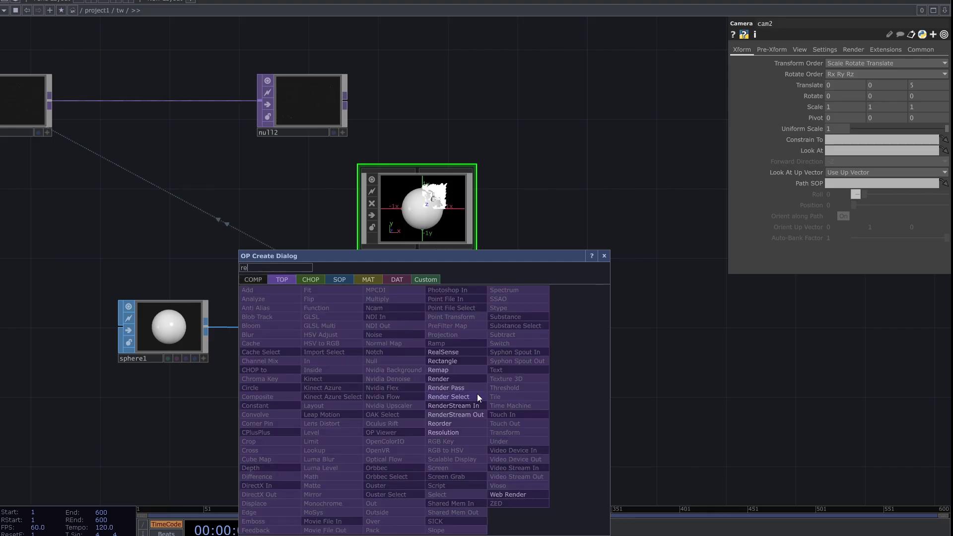
click(447, 377)
click(579, 345)
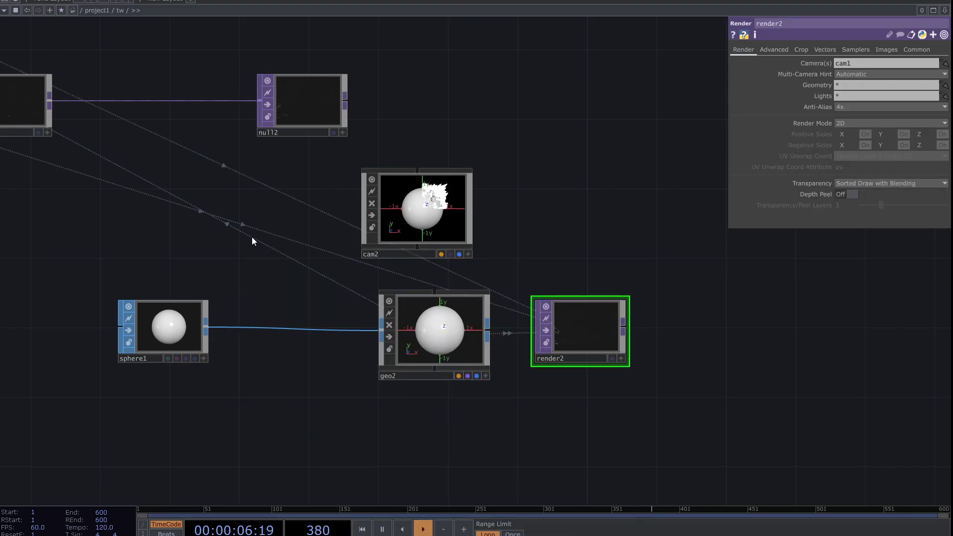
- Limit render1 to the point geometry by assigning geo1 as its Geometry
drag(251, 237, 497, 389)
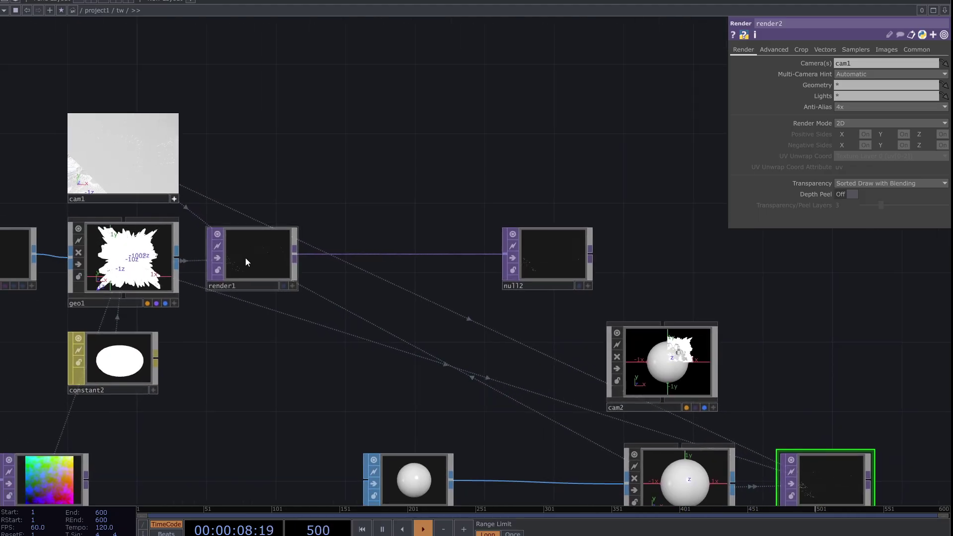
scroll(242, 256, up, 8)
drag(307, 396, 370, 384)
scroll(287, 250, up, 2)
scroll(288, 249, up, 3)
scroll(291, 258, down, 6)
click(300, 290)
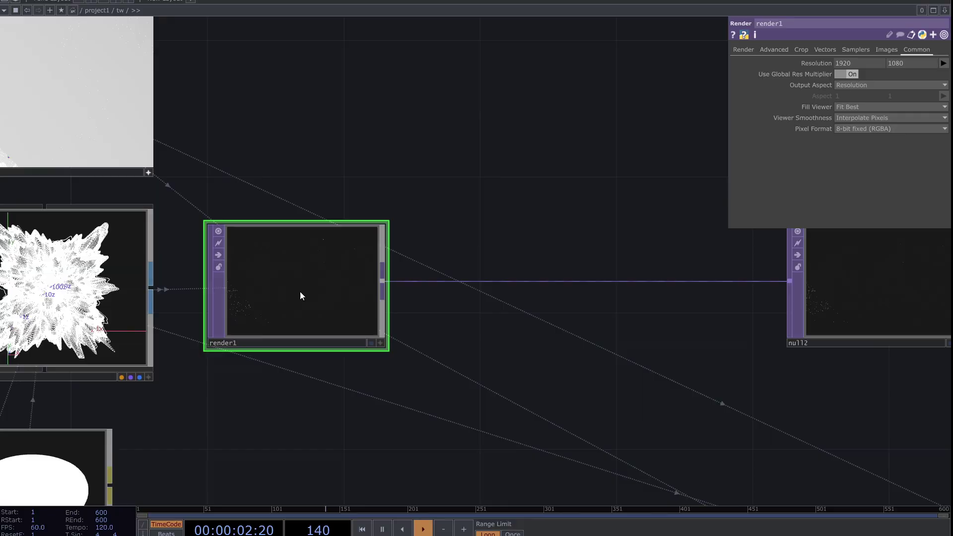
click(738, 50)
drag(497, 189, 562, 216)
scroll(561, 218, down, 4)
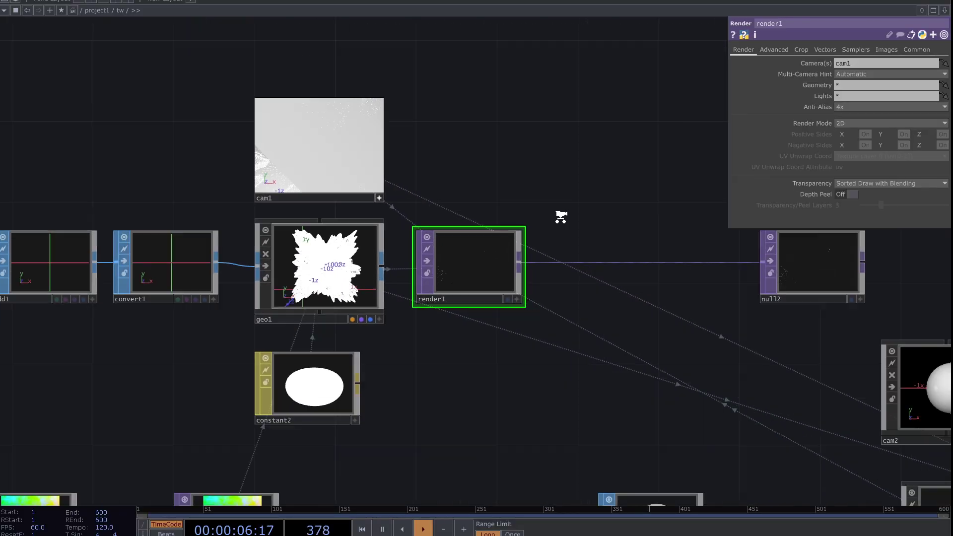
scroll(557, 232, up, 2)
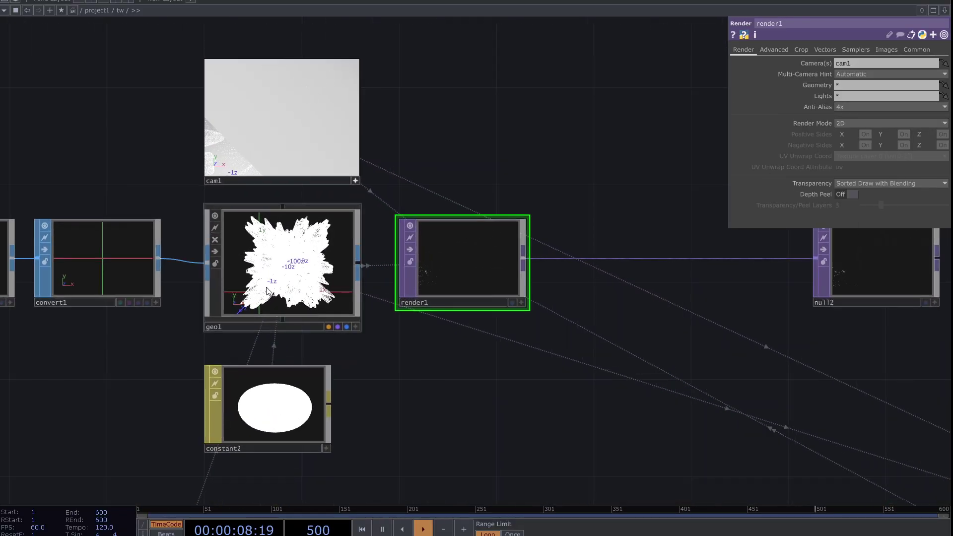
drag(271, 282, 847, 141)
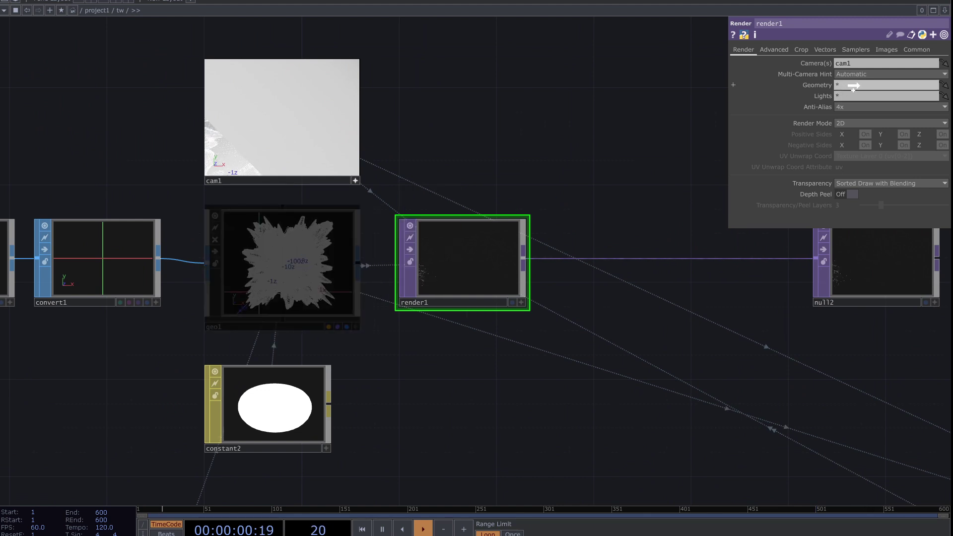
drag(852, 86, 854, 86)
- Limit render2 to the sphere by assigning geo2 as its Geometry
drag(620, 334, 405, 291)
drag(564, 380, 356, 273)
mouse_move(423, 392)
mouse_down()
mouse_move(406, 320)
mouse_move(418, 378)
mouse_up()
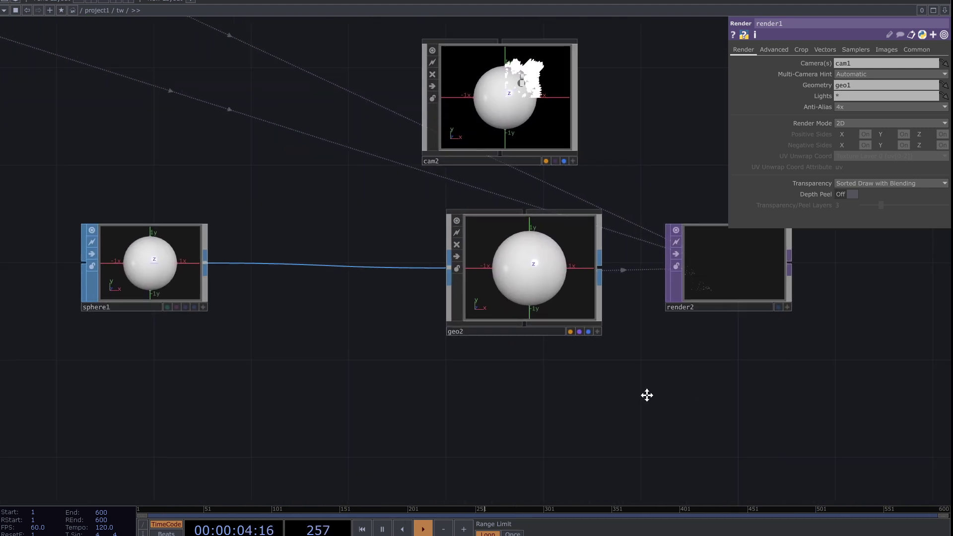
click(597, 287)
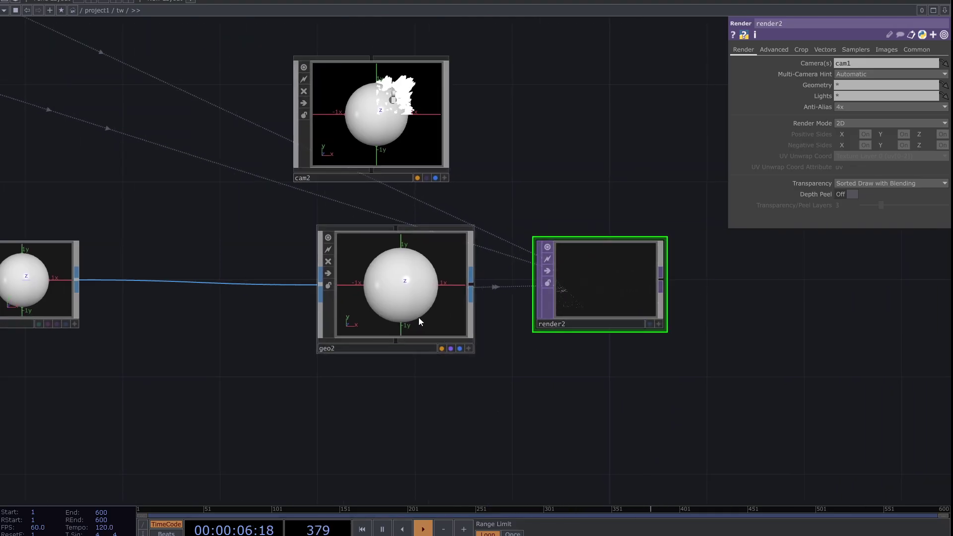
drag(418, 317, 886, 89)
- Move geo2 and render2 further down in the network, away from cam2
drag(714, 273, 658, 323)
scroll(638, 302, down, 3)
drag(434, 337, 433, 388)
drag(531, 350, 532, 402)
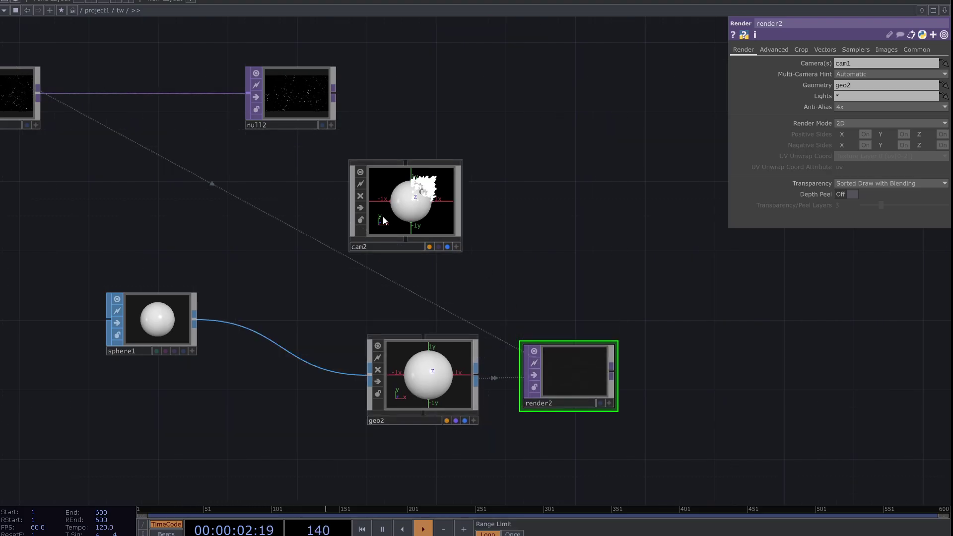
- Move cam2 down closer to geo2 and assign it as render2's Camera
drag(384, 220, 420, 273)
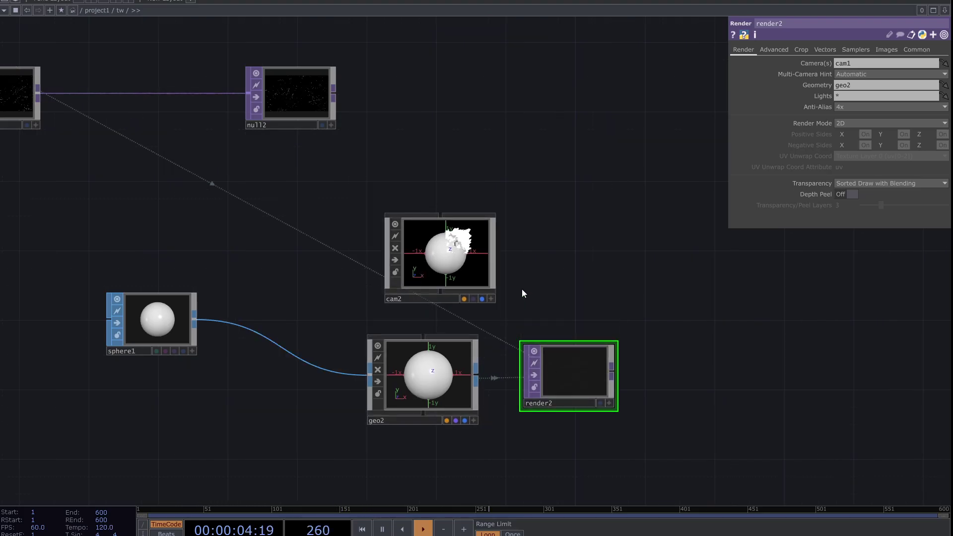
drag(484, 278, 862, 68)
scroll(598, 403, up, 5)
scroll(594, 421, down, 5)
- Add a Phong MAT below geo2 in the network
drag(488, 444, 531, 442)
right_drag(645, 440, 183, 285)
drag(483, 255, 466, 168)
key(Tab)
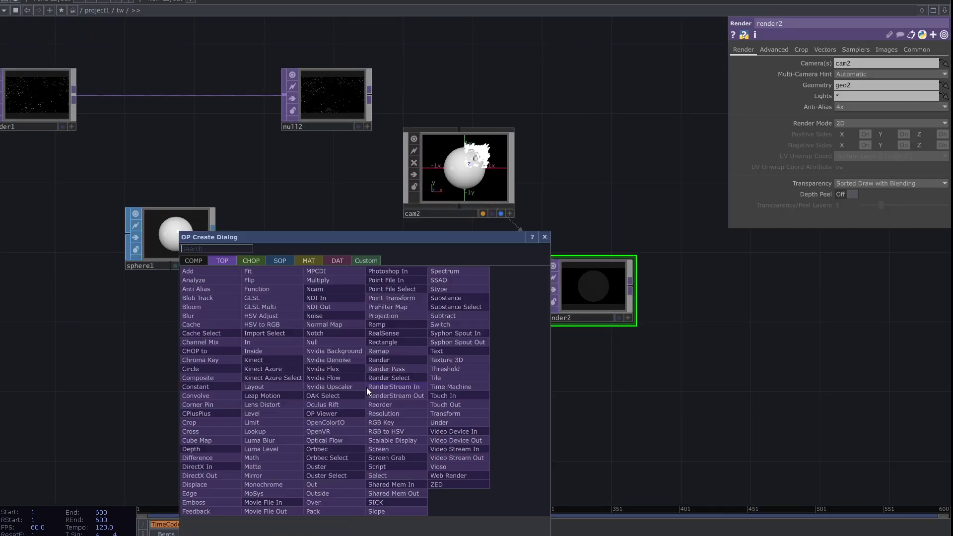
click(309, 260)
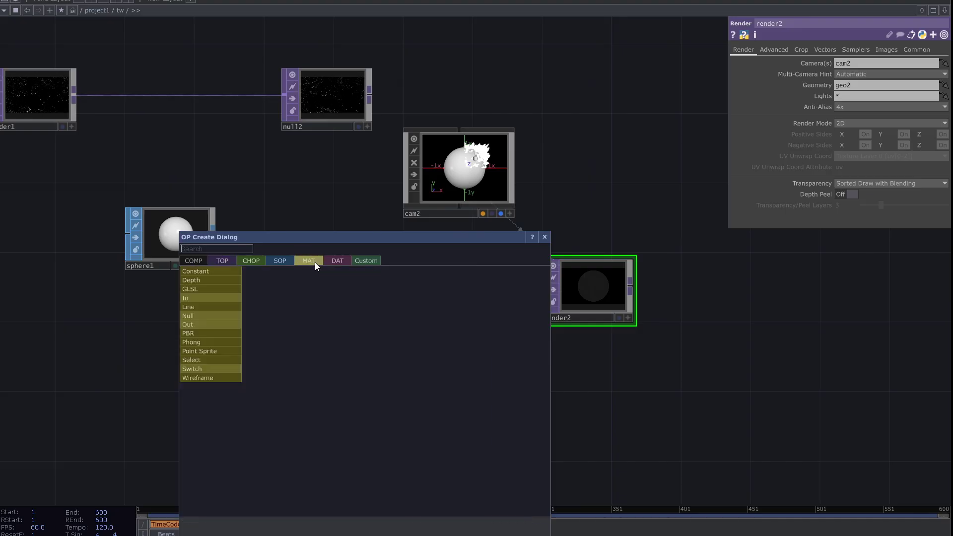
click(208, 343)
click(416, 380)
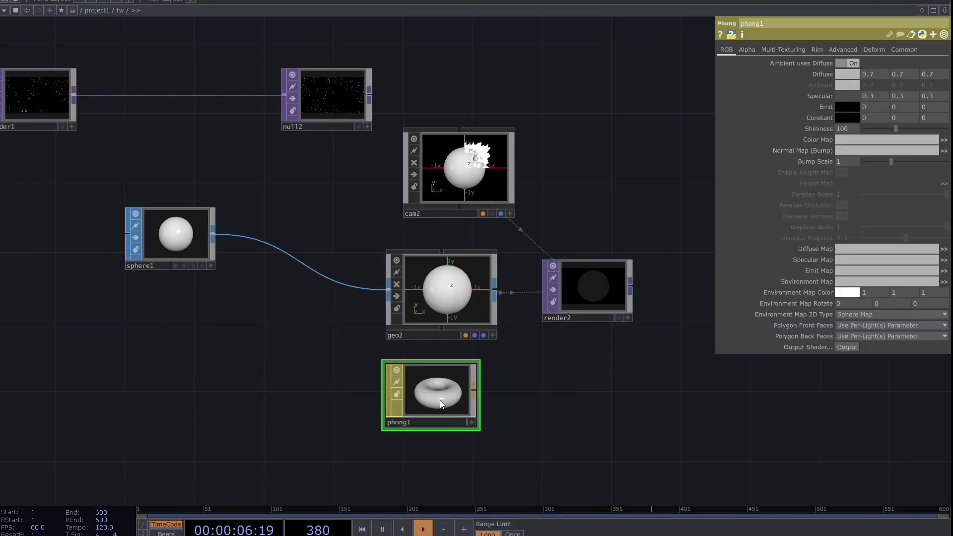
- Apply phong1 to geo2 as its material and shift the material node slightly to the left
scroll(440, 400, up, 5)
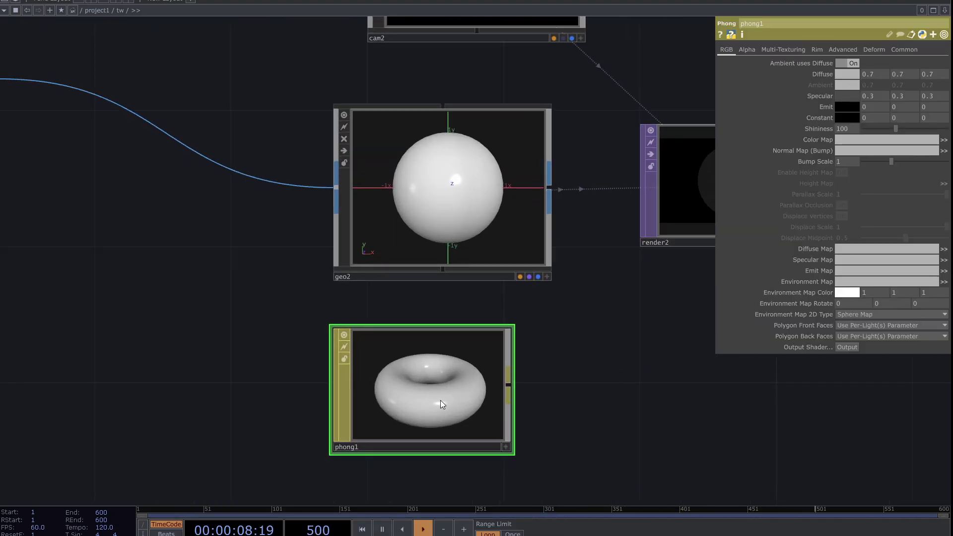
scroll(433, 404, down, 3)
drag(426, 404, 430, 247)
click(431, 254)
drag(566, 365, 528, 368)
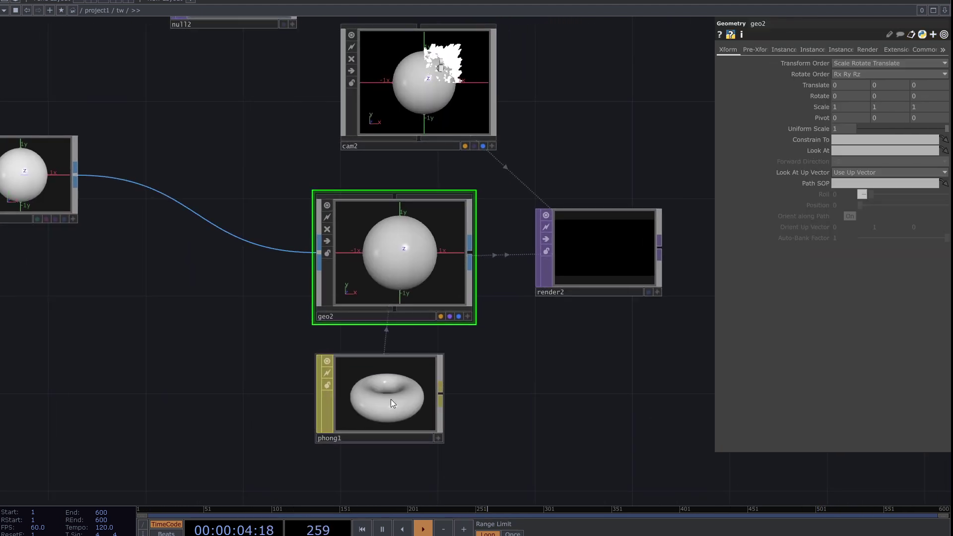
drag(391, 399, 366, 398)
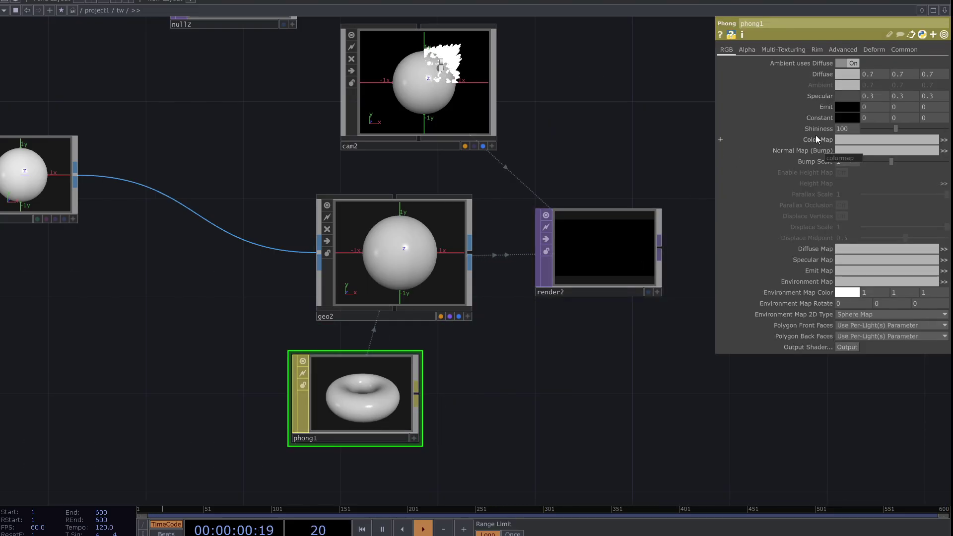
- Assign null2 as phong1's Color Map so the point render textures the sphere
drag(653, 136, 658, 182)
drag(609, 206, 660, 287)
scroll(289, 189, down, 3)
drag(335, 237, 437, 300)
drag(381, 264, 373, 230)
drag(385, 171, 860, 143)
drag(630, 273, 590, 248)
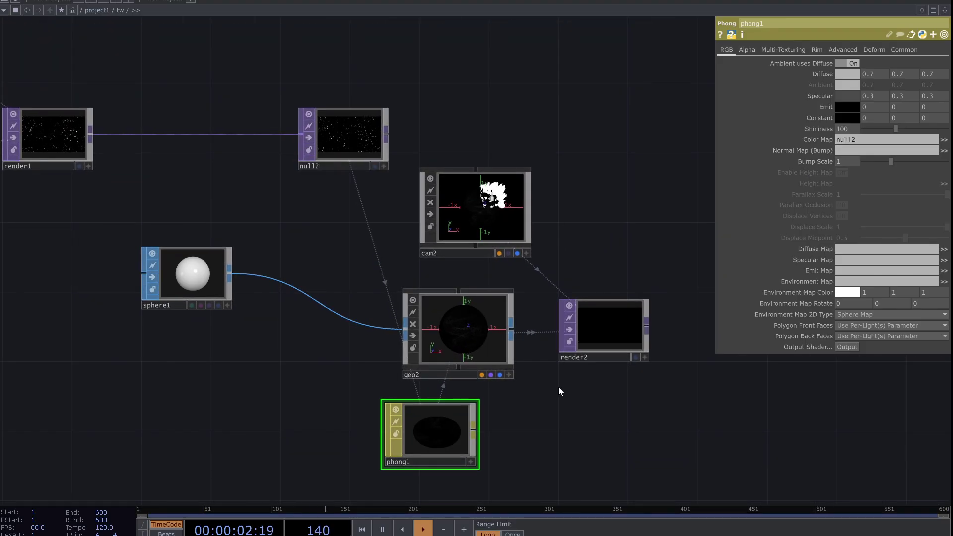
- Assign null2 as phong1's Alpha Map and turn on Blending (Transparency) for the material
click(745, 50)
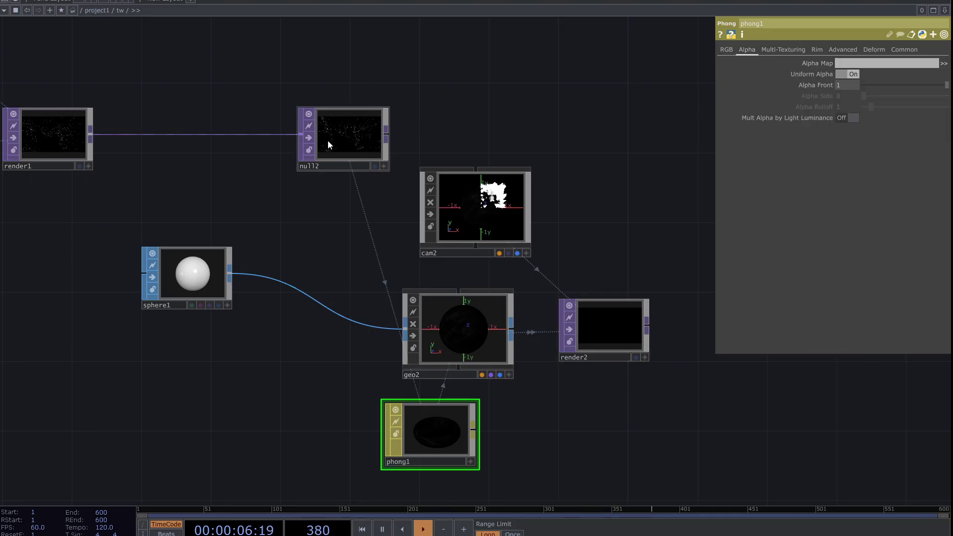
drag(331, 145, 848, 65)
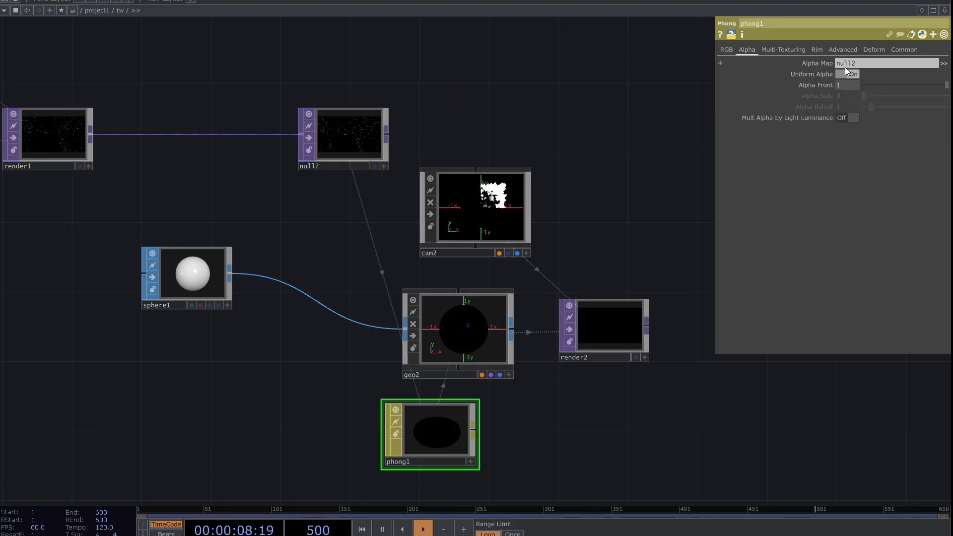
click(895, 47)
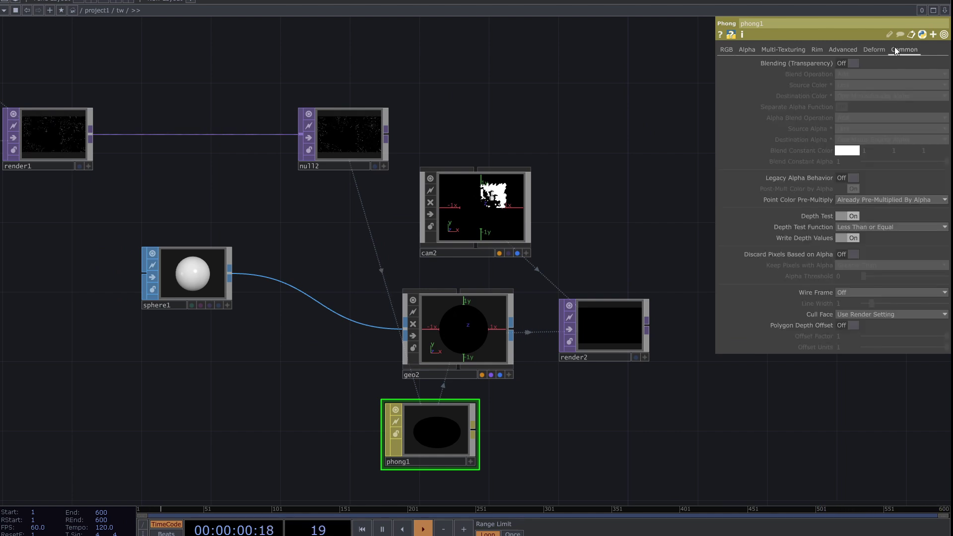
click(847, 65)
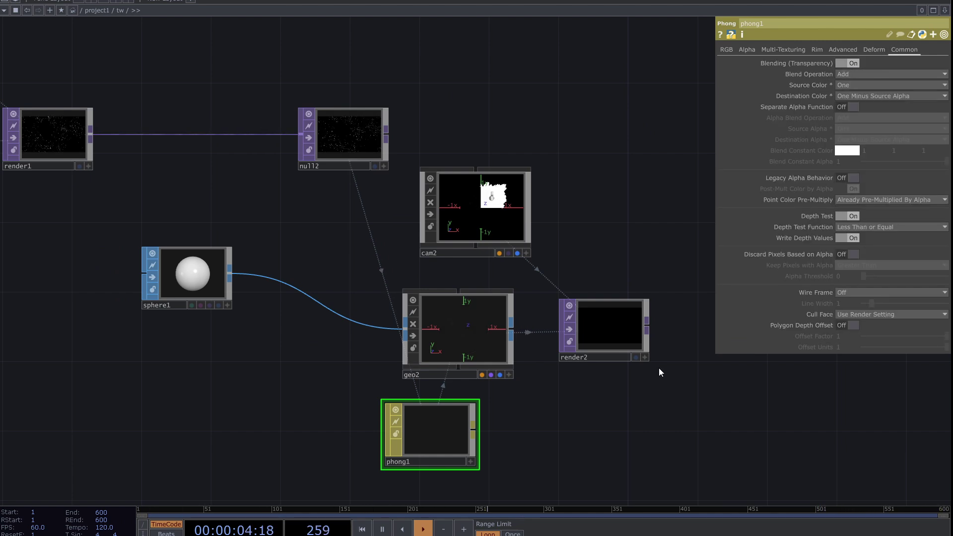
drag(509, 445, 451, 416)
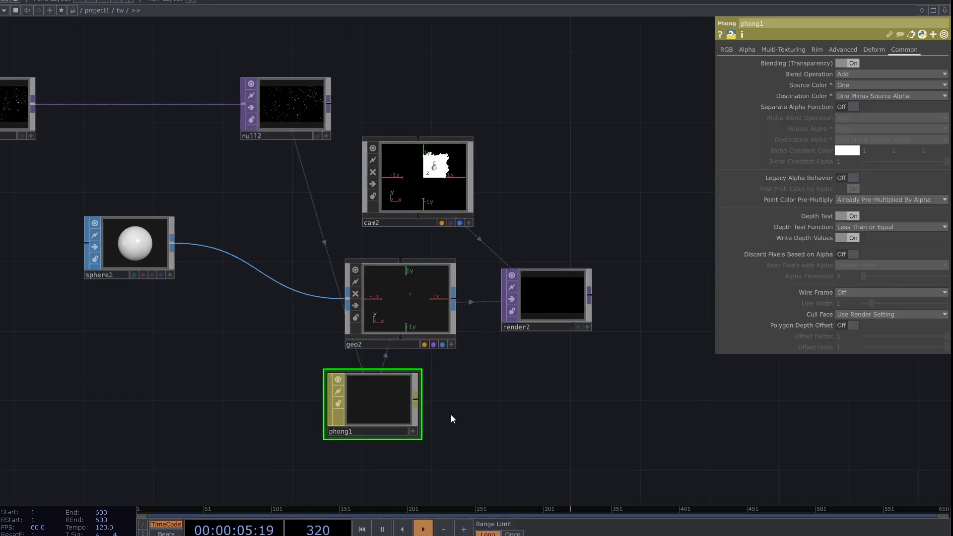
click(726, 50)
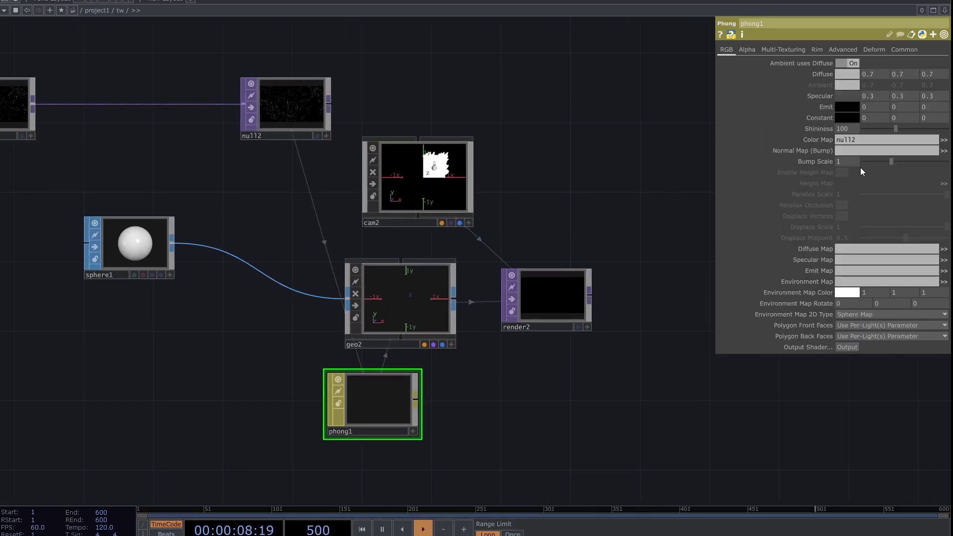
- Add a Light COMP below render2
scroll(571, 194, up, 3)
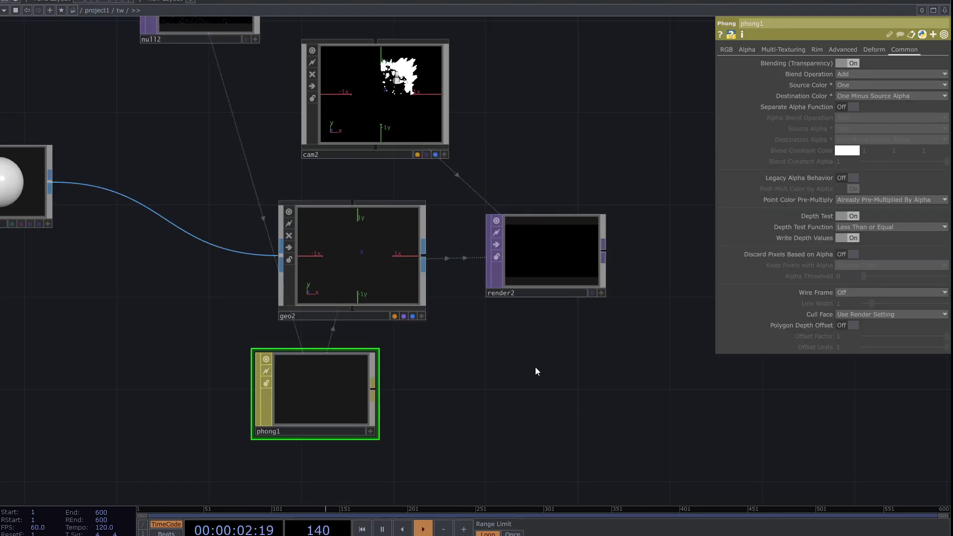
key(Tab)
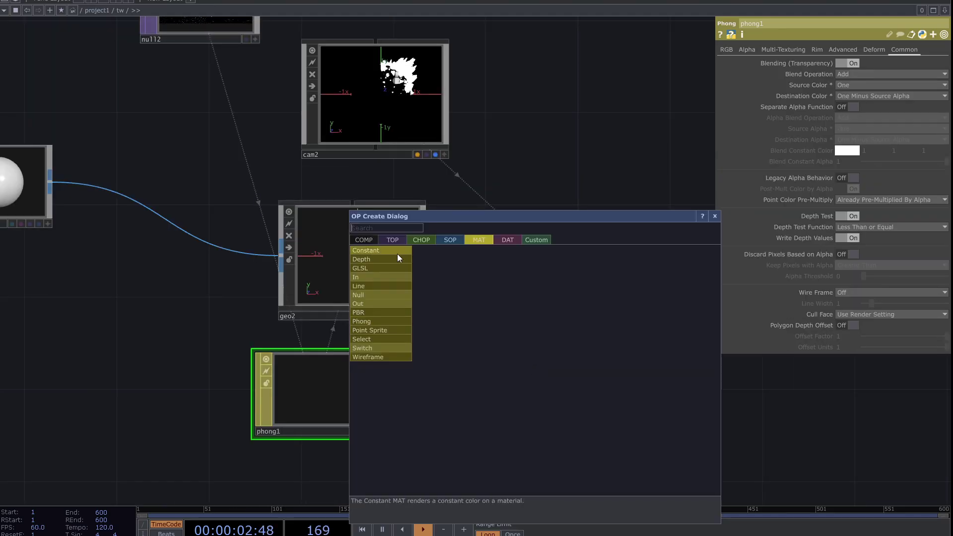
click(370, 241)
click(378, 347)
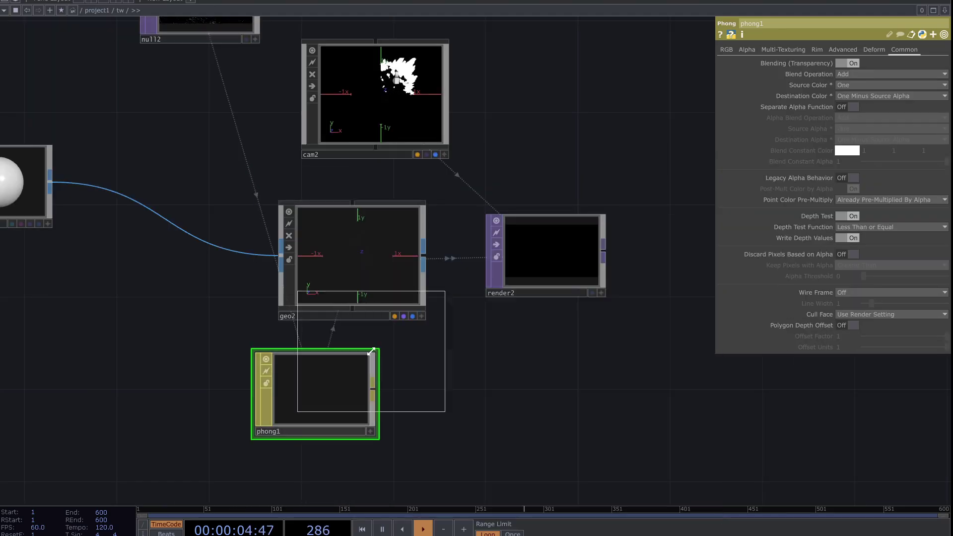
click(500, 400)
scroll(538, 417, up, 4)
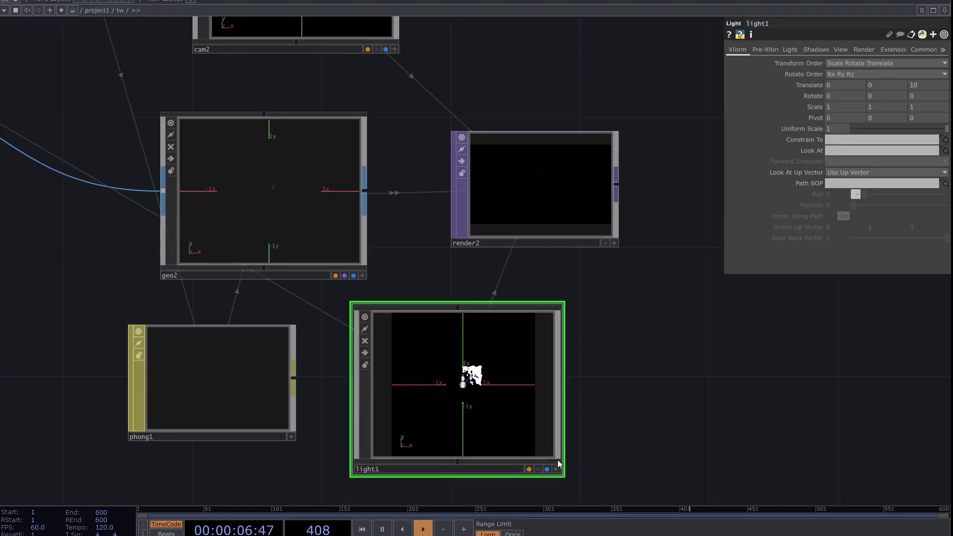
- Show render2 in the network background and reposition light1 through its viewer to about Translate 2.53, -0.71, 3.81
drag(456, 383, 557, 279)
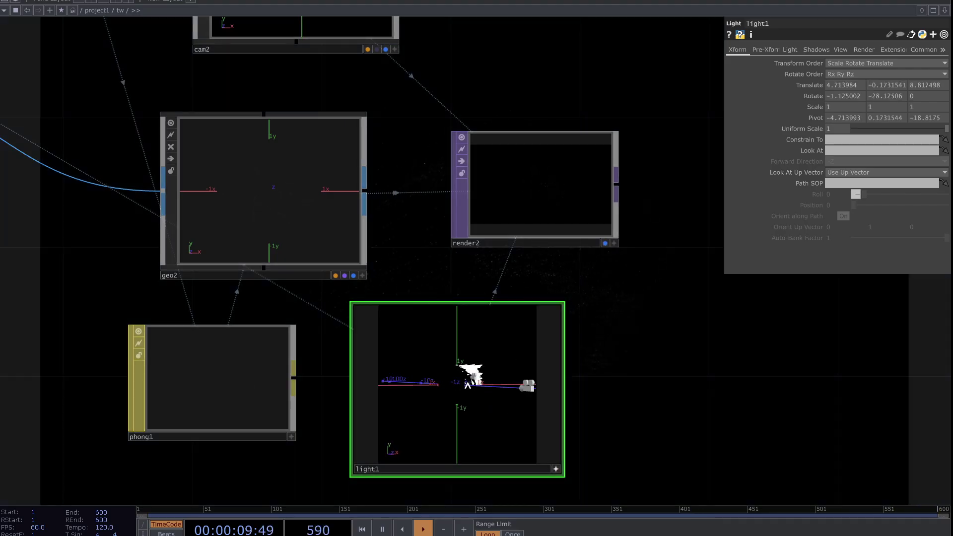
mouse_move(468, 385)
mouse_down()
mouse_move(453, 387)
mouse_move(480, 391)
mouse_up()
scroll(458, 380, up, 5)
right_click(488, 392)
key(Escape)
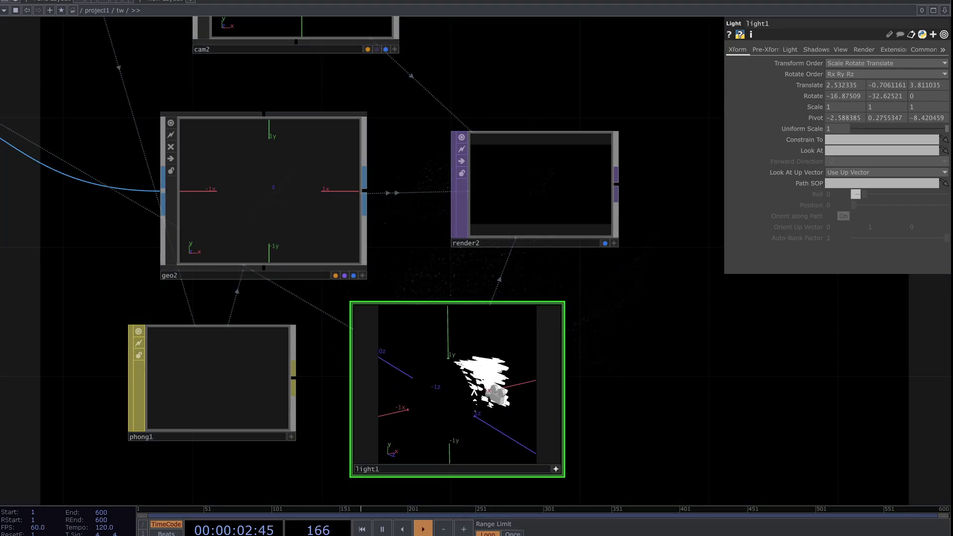
- Review phong1's Alpha and RGB settings and examine the textured sphere render in the network background
click(277, 405)
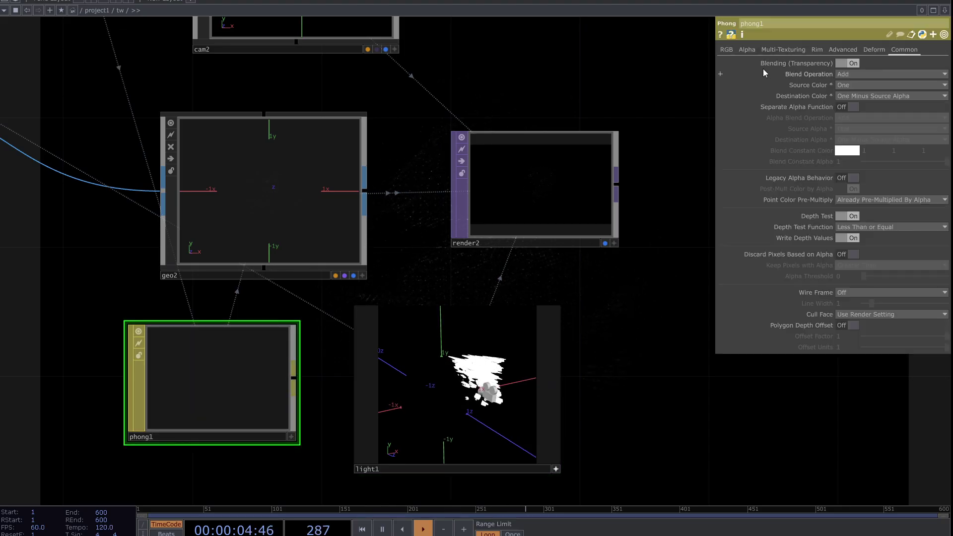
click(747, 50)
click(725, 50)
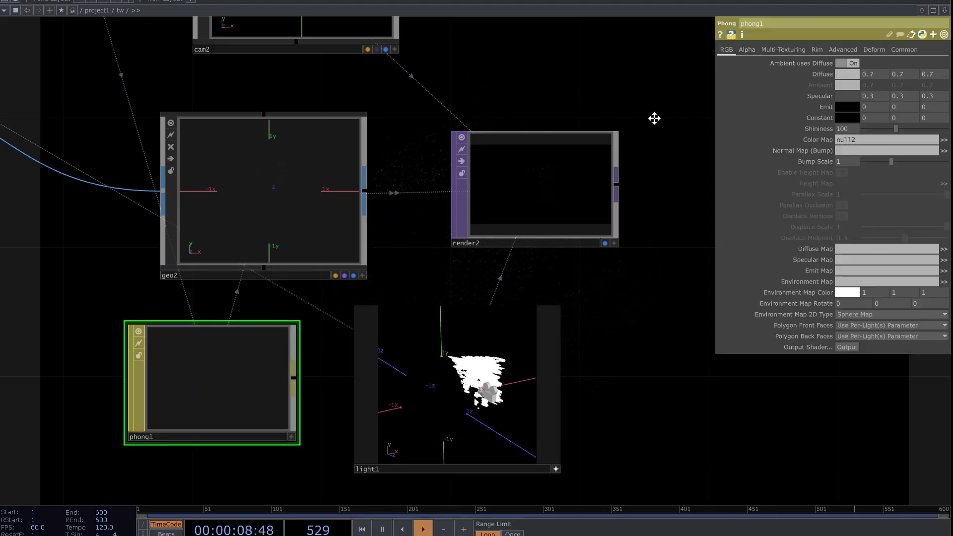
drag(651, 130, 642, 158)
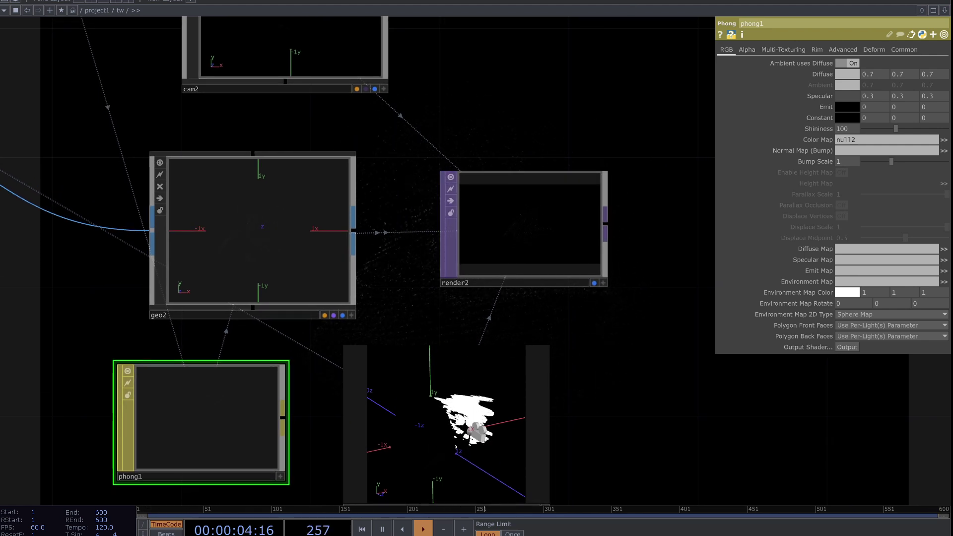
drag(530, 346, 379, 352)
drag(448, 328, 393, 279)
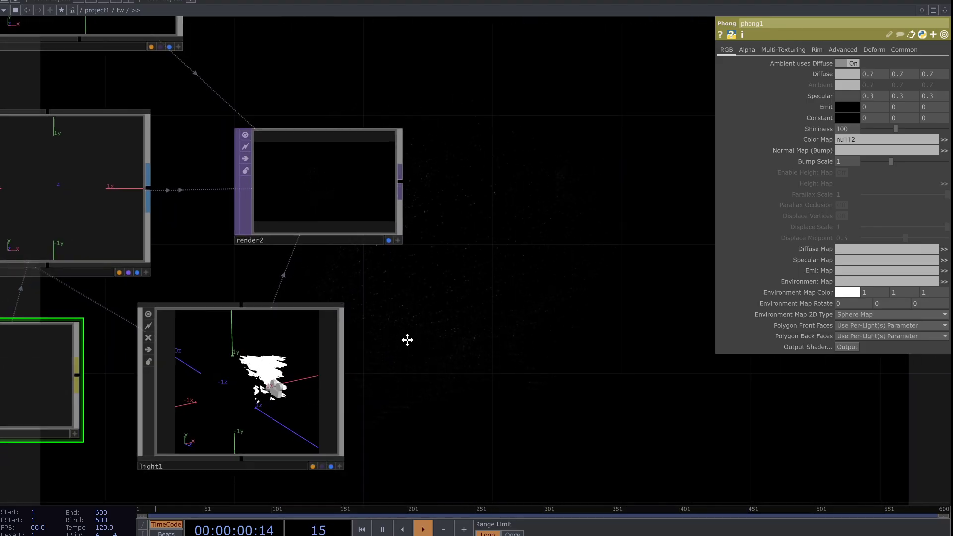
scroll(393, 283, right, 5)
scroll(393, 283, up, 2)
- Add a Feedback TOP fed by render2 and place it below and to the right of it
drag(358, 293, 351, 299)
drag(351, 352, 218, 422)
drag(367, 289, 512, 240)
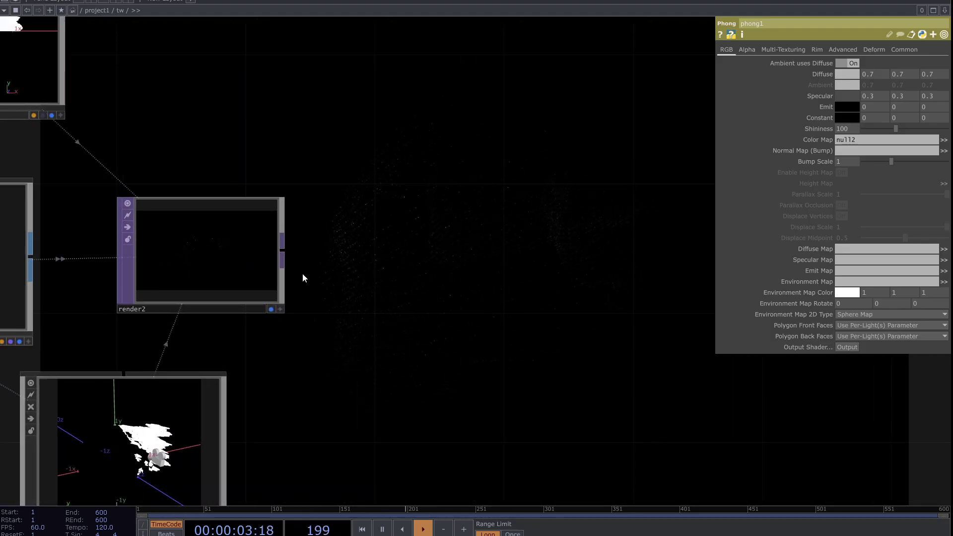
click(284, 251)
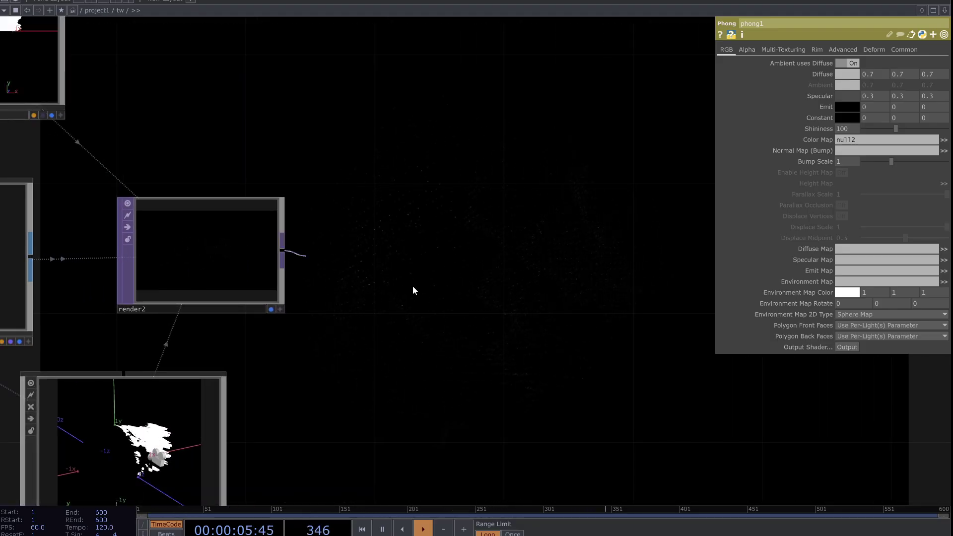
click(466, 325)
text(f)
click(335, 451)
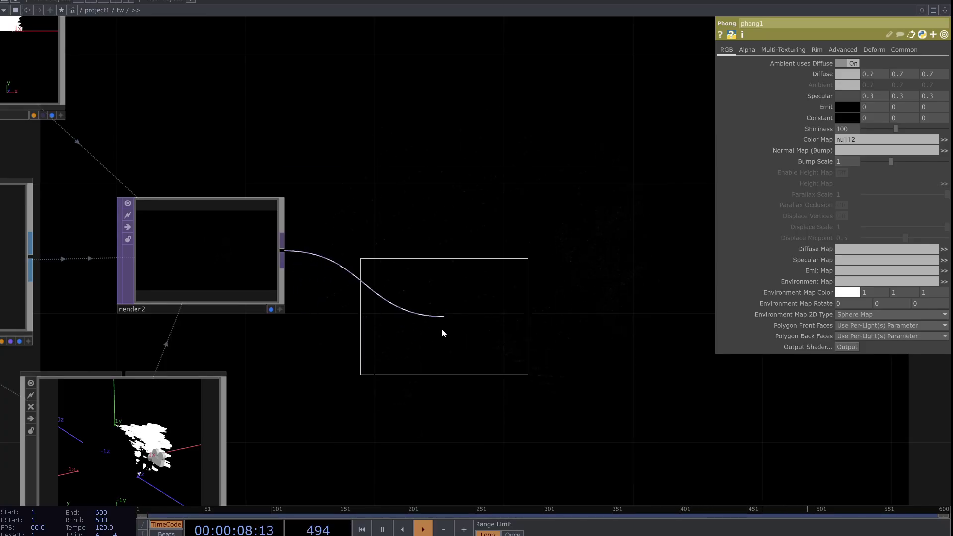
click(449, 400)
- Add a Level TOP after feedback1
drag(522, 426, 455, 428)
right_click(441, 385)
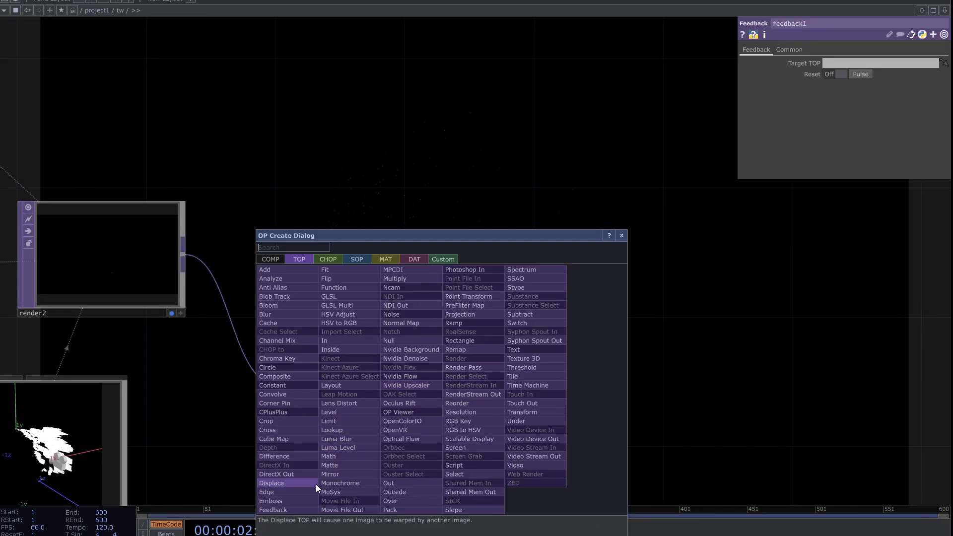
click(332, 413)
click(566, 384)
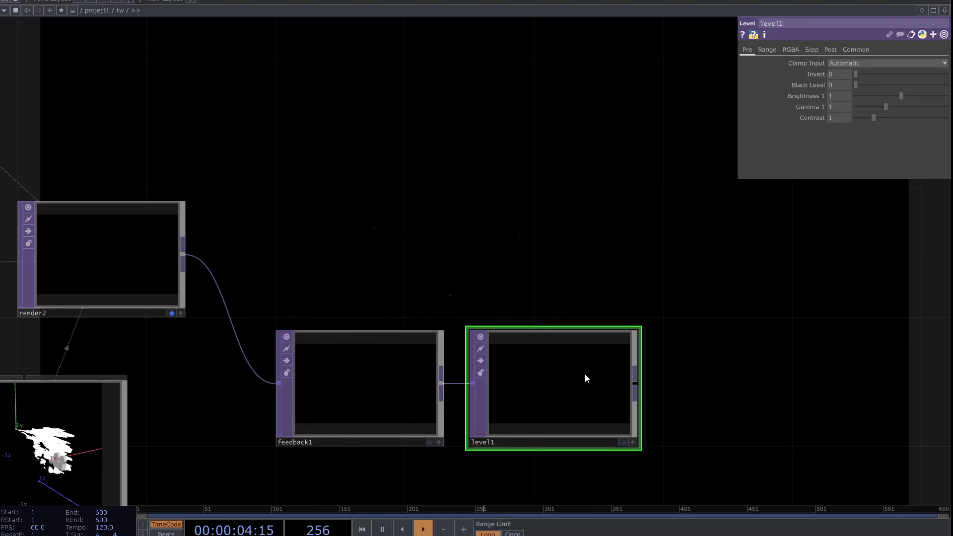
- Create an Add TOP above and to the right of level1
drag(531, 279, 460, 314)
key(a)
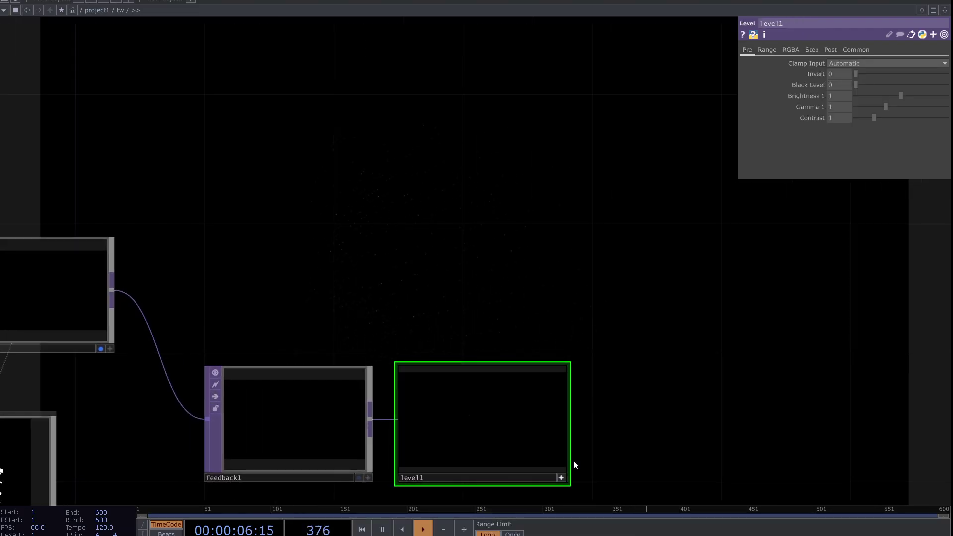
key(Tab)
text(ad)
click(485, 167)
click(647, 257)
- Connect render2 and level1 to add2's first and second inputs, and set add2 as feedback1's Target TOP
mouse_move(562, 269)
mouse_down()
mouse_move(576, 395)
mouse_move(564, 410)
mouse_up()
mouse_move(559, 243)
mouse_down()
mouse_move(103, 289)
mouse_move(117, 285)
mouse_up()
click(117, 285)
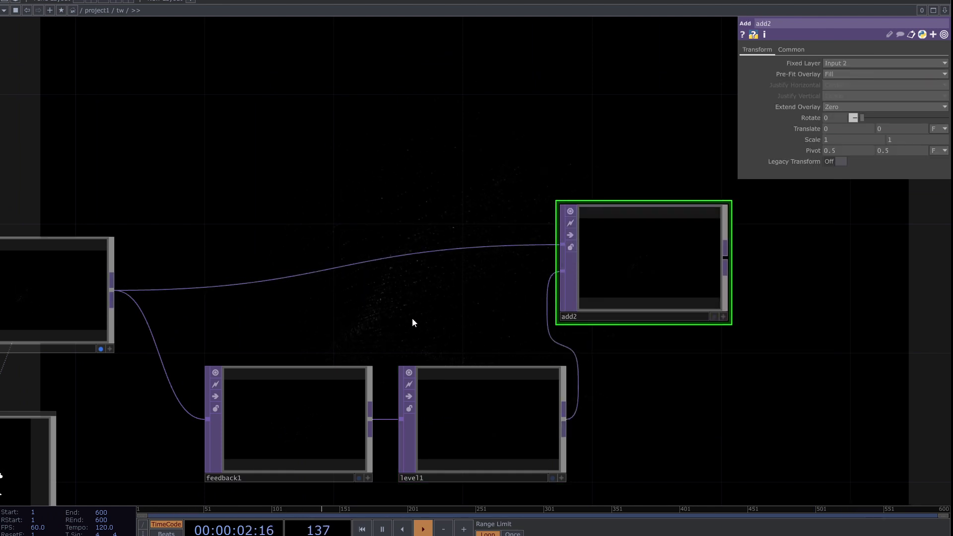
drag(632, 287, 320, 446)
- Lower level1's post Opacity to 0.997 so the feedback trails fade out slowly
click(541, 445)
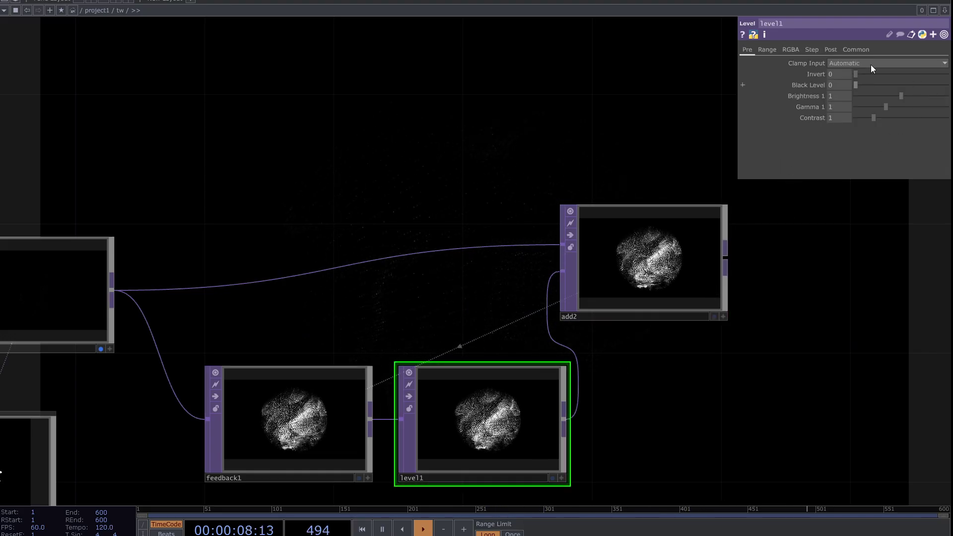
click(831, 50)
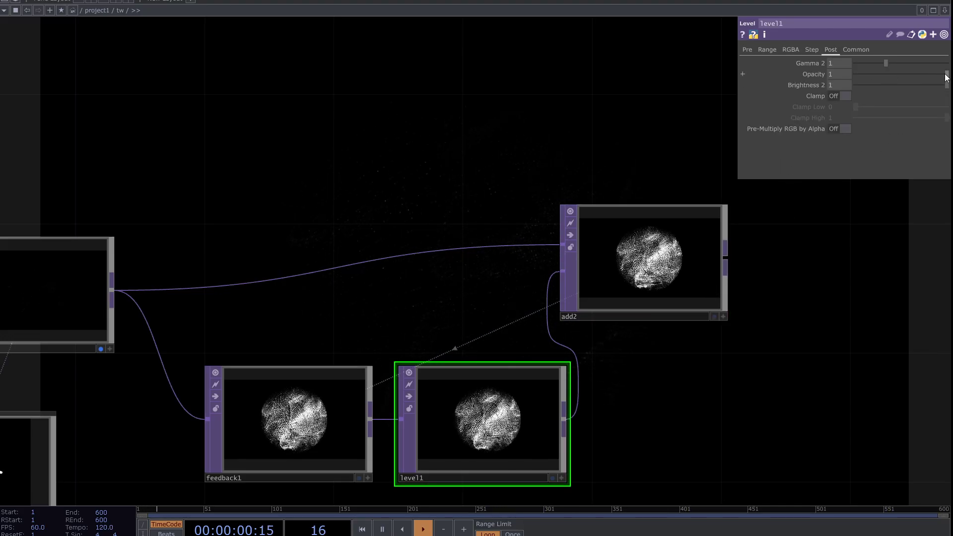
drag(946, 77, 944, 80)
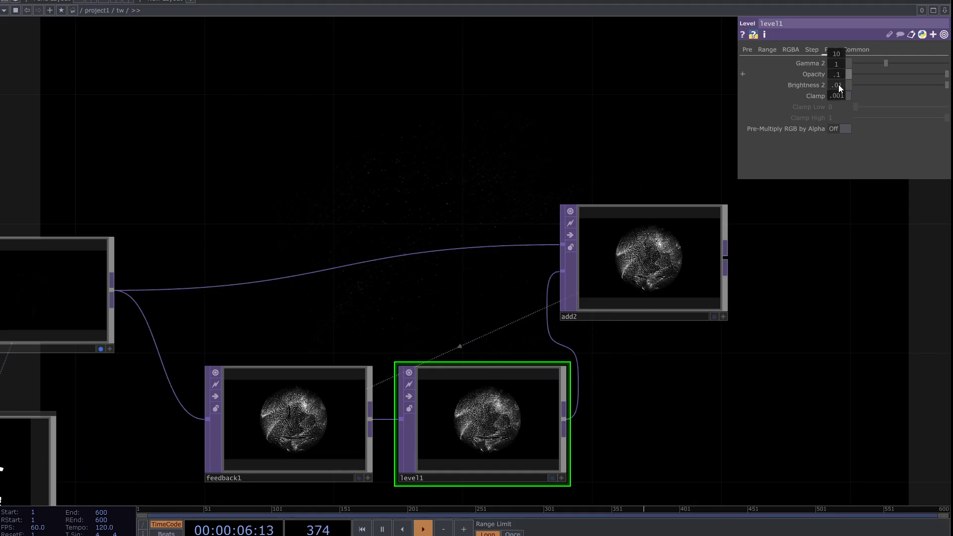
drag(838, 87, 822, 95)
middle_drag(834, 55, 834, 57)
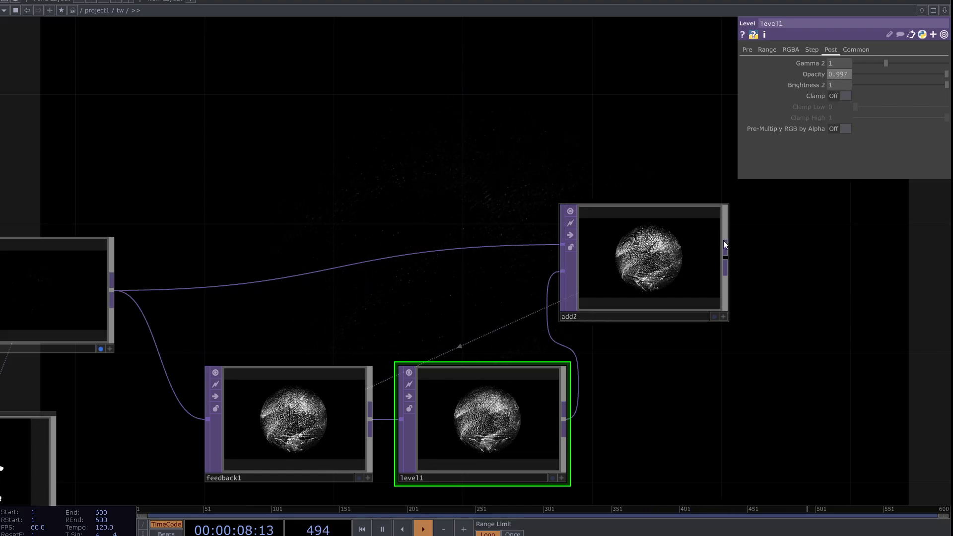
- Add a Level TOP after add2
scroll(723, 258, up, 5)
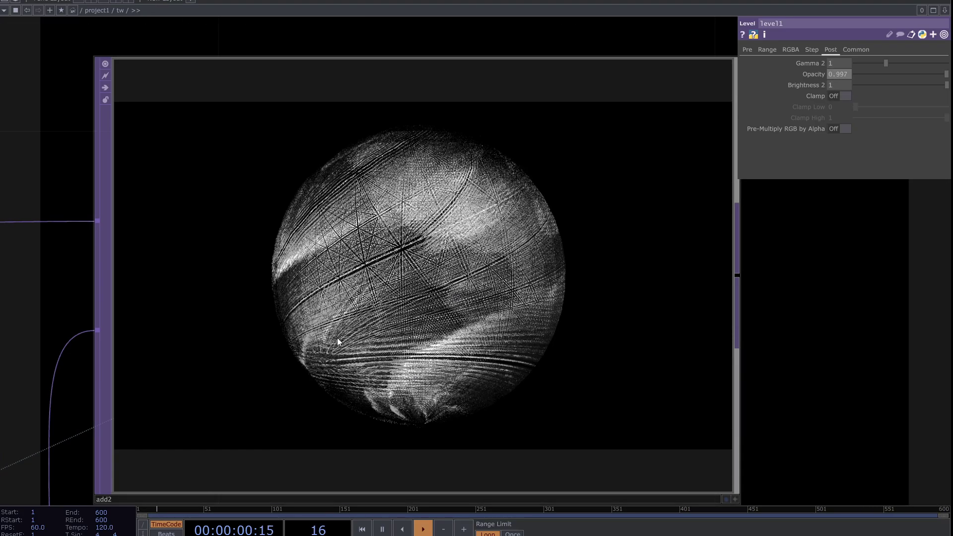
scroll(499, 325, down, 5)
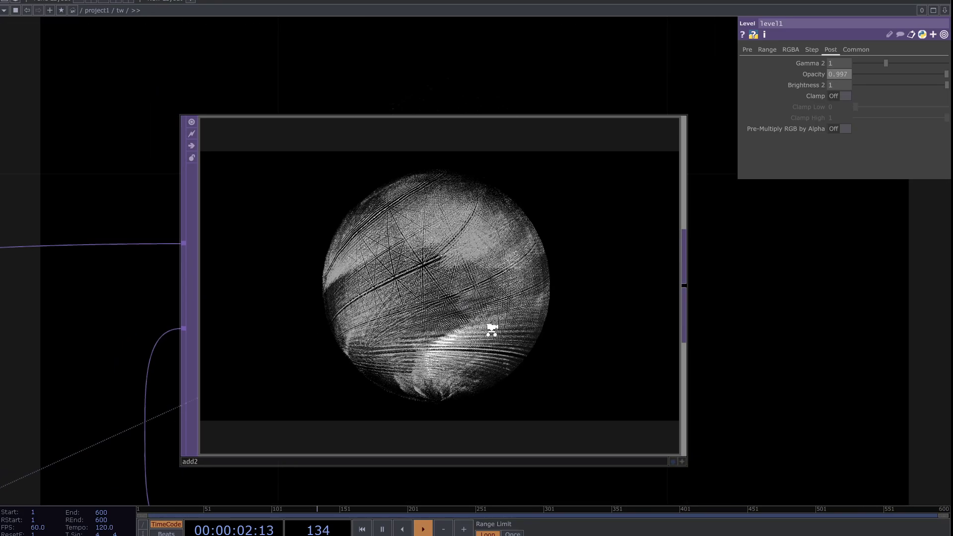
middle_drag(582, 301, 483, 297)
click(420, 280)
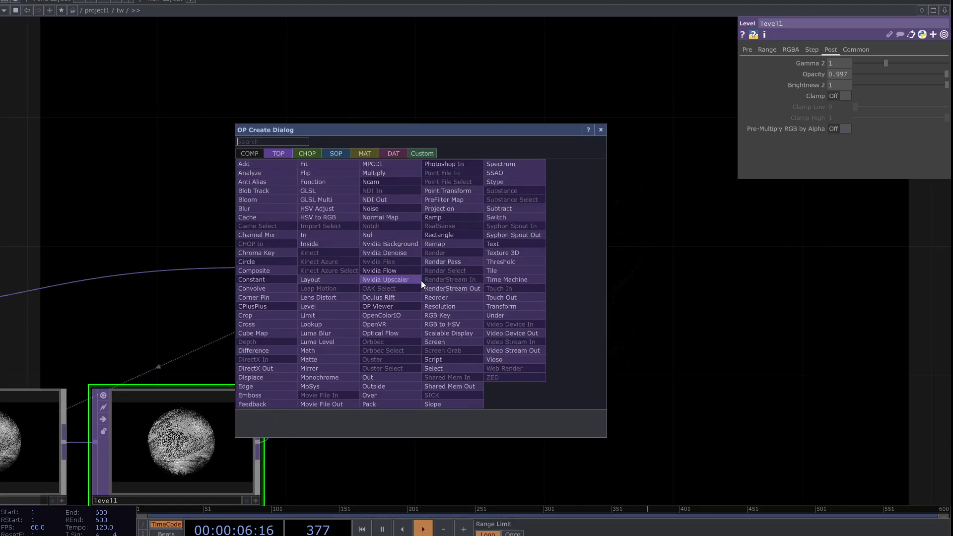
click(324, 306)
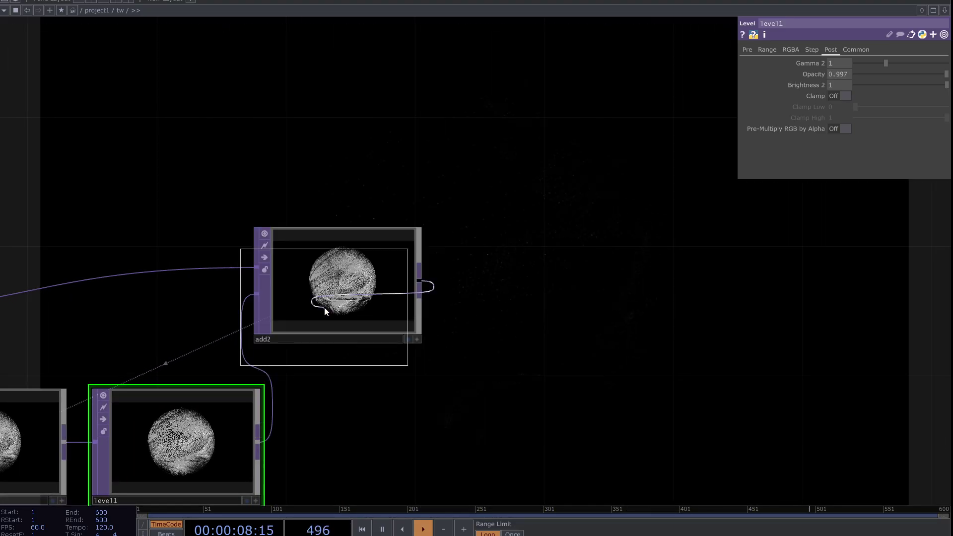
click(540, 291)
- Raise level2's Contrast to 1.29
scroll(551, 291, up, 2)
scroll(557, 290, up, 5)
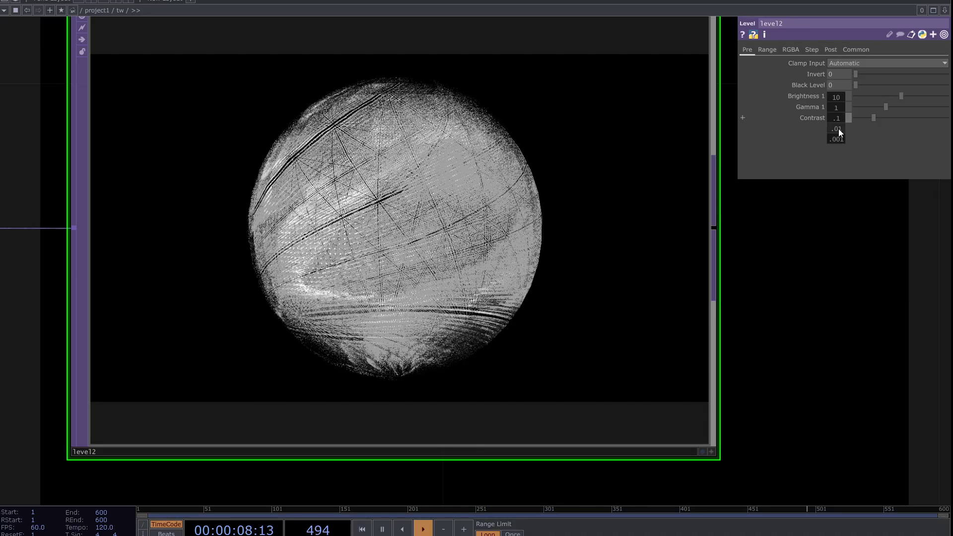
middle_drag(836, 103, 878, 103)
drag(836, 103, 837, 103)
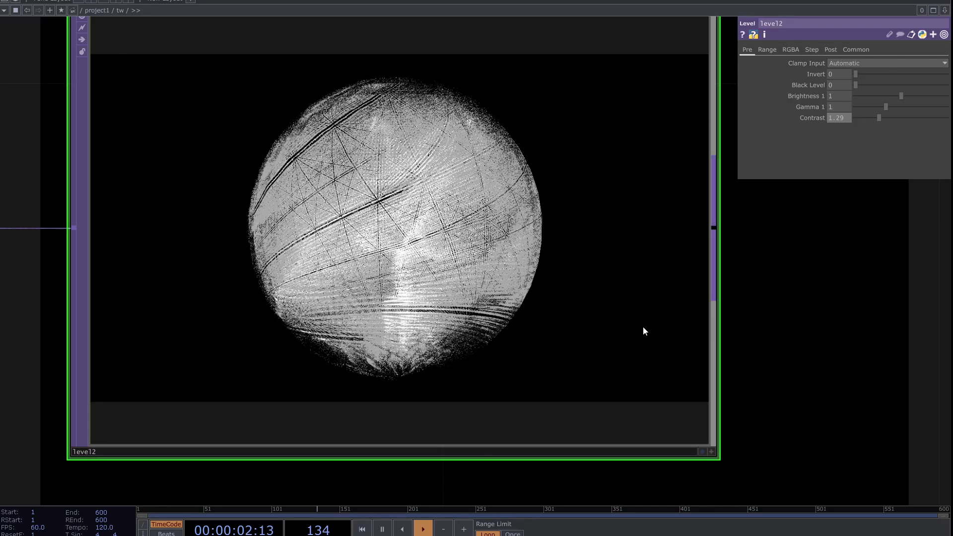
- Add an Out TOP after level2 and align it in the same row
scroll(516, 423, down, 10)
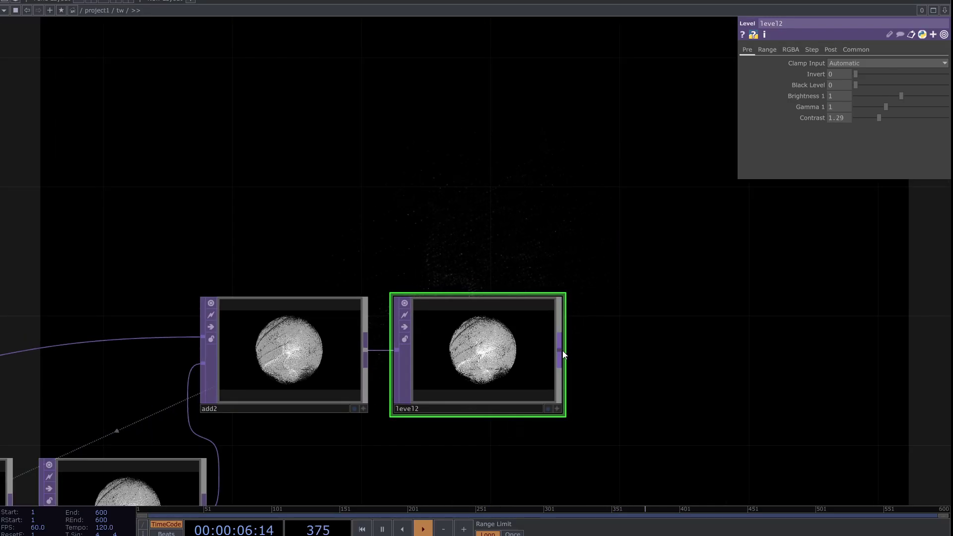
right_click(560, 351)
text(u)
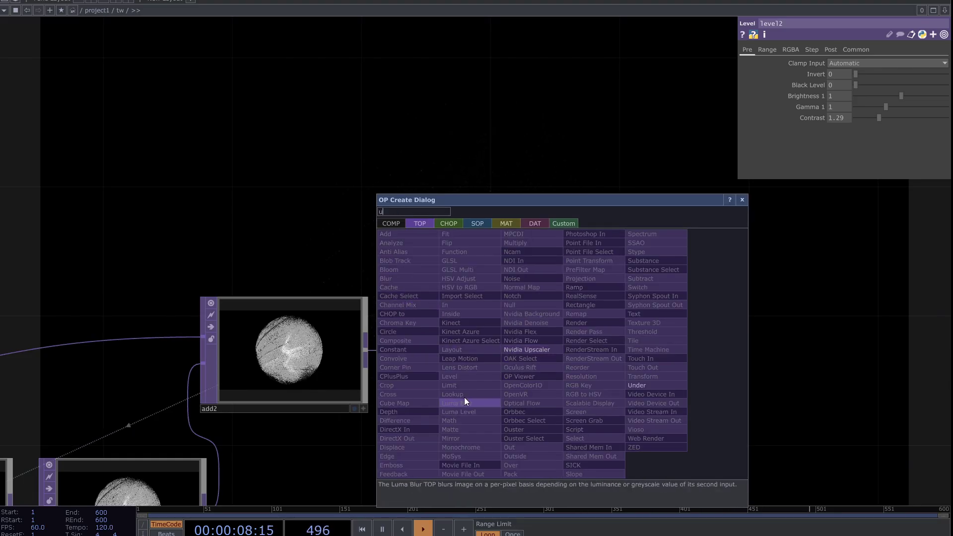
key(BackSpace)
text(o)
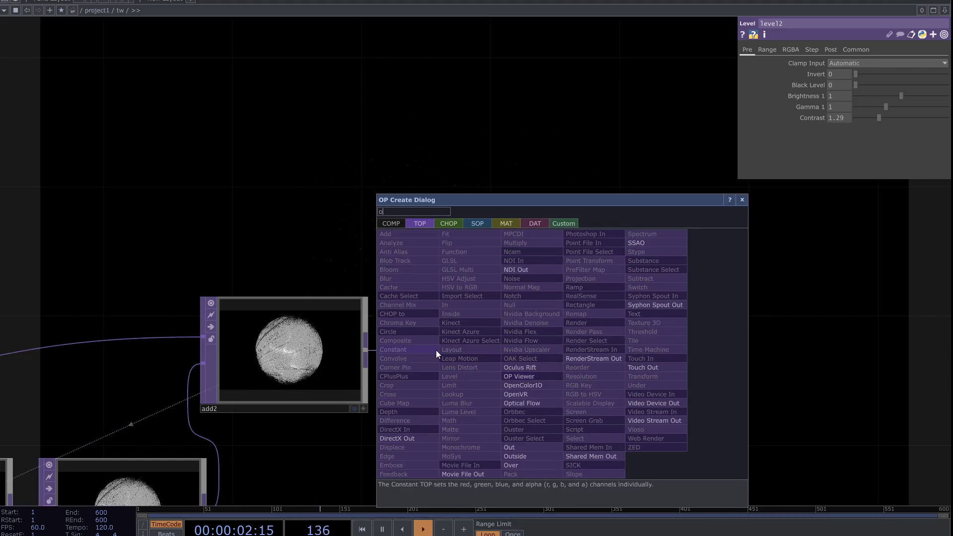
click(536, 448)
click(690, 338)
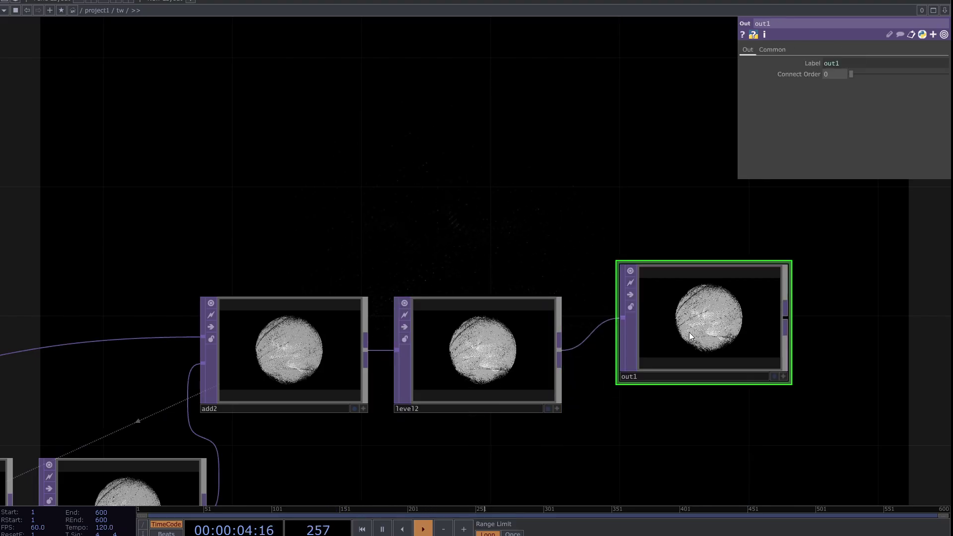
drag(665, 336, 632, 336)
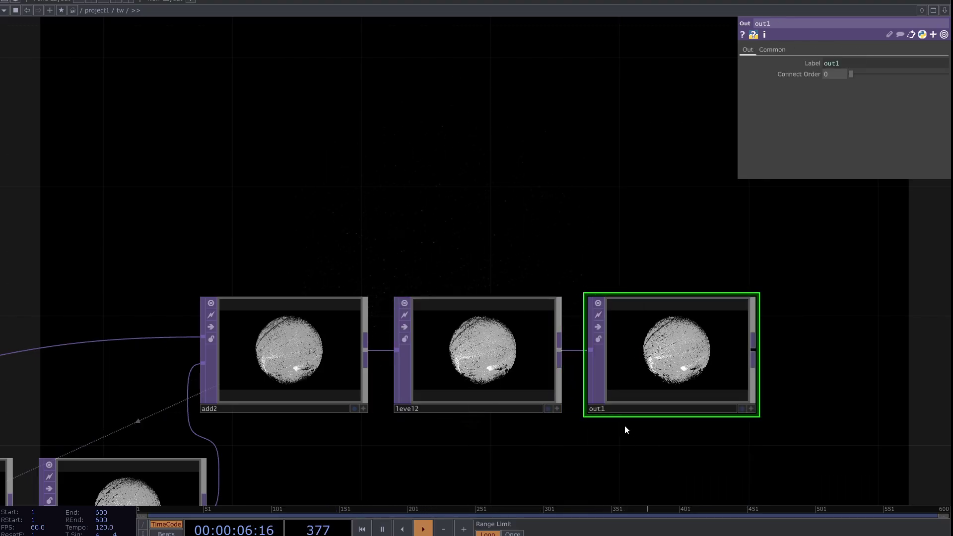
- Show out1 as the network background and turn off the background display of render2
drag(435, 461, 515, 412)
scroll(515, 412, down, 3)
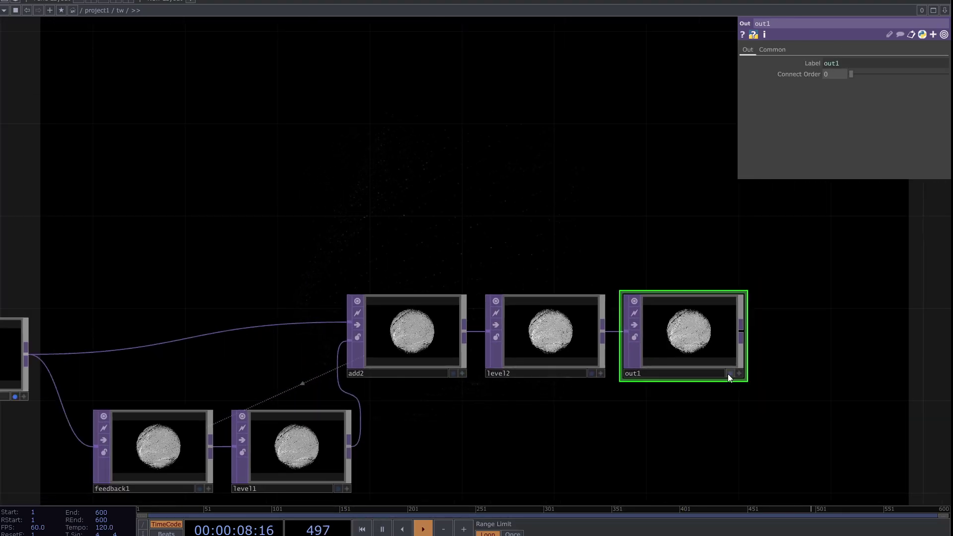
click(729, 375)
scroll(689, 397, down, 3)
scroll(505, 358, down, 1)
drag(407, 259, 619, 218)
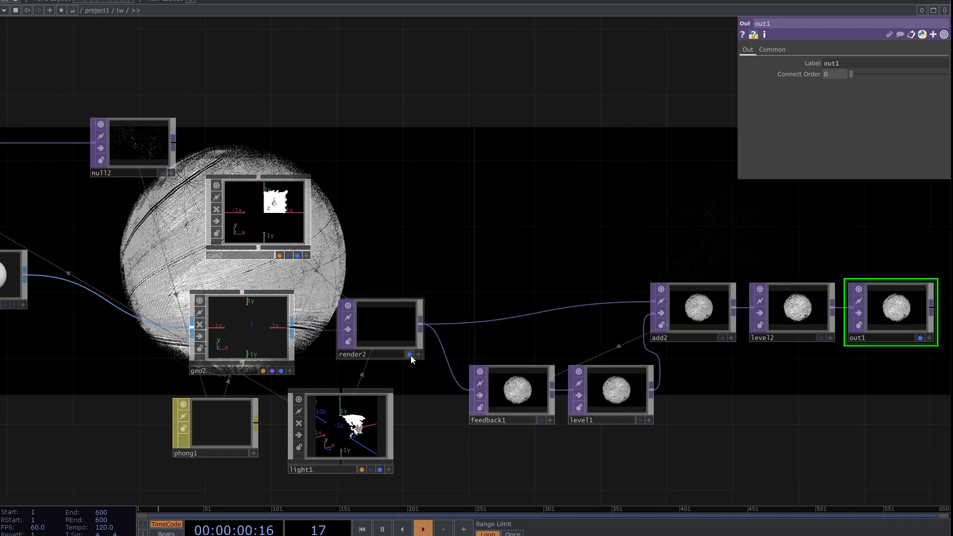
click(410, 354)
- Make light1's viewer active and reorient the light interactively inside it
drag(422, 392, 476, 373)
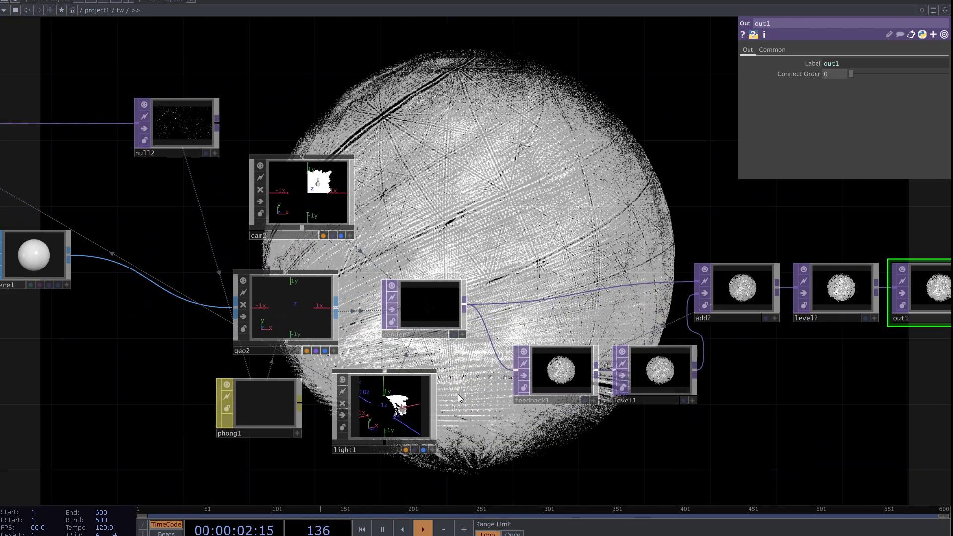
drag(464, 421, 493, 400)
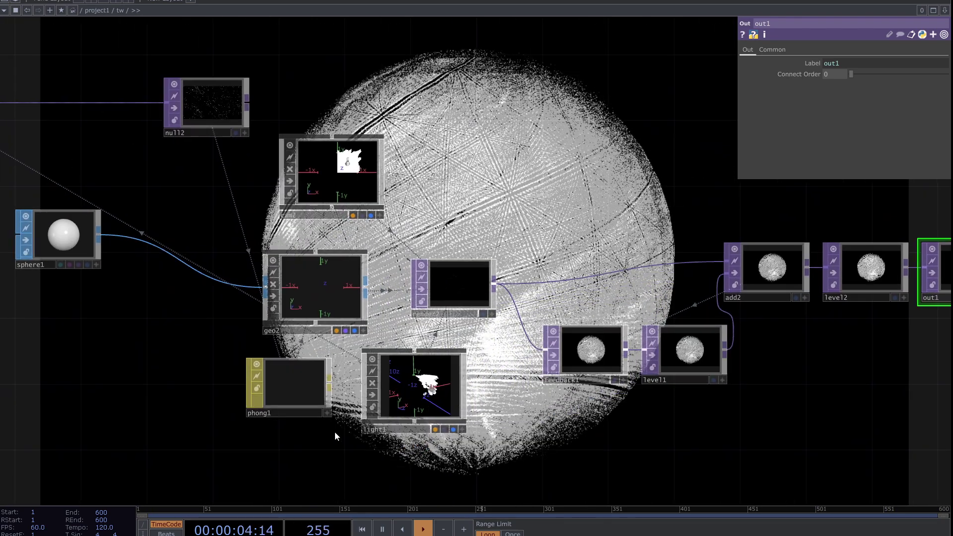
scroll(329, 436, up, 3)
drag(335, 438, 375, 428)
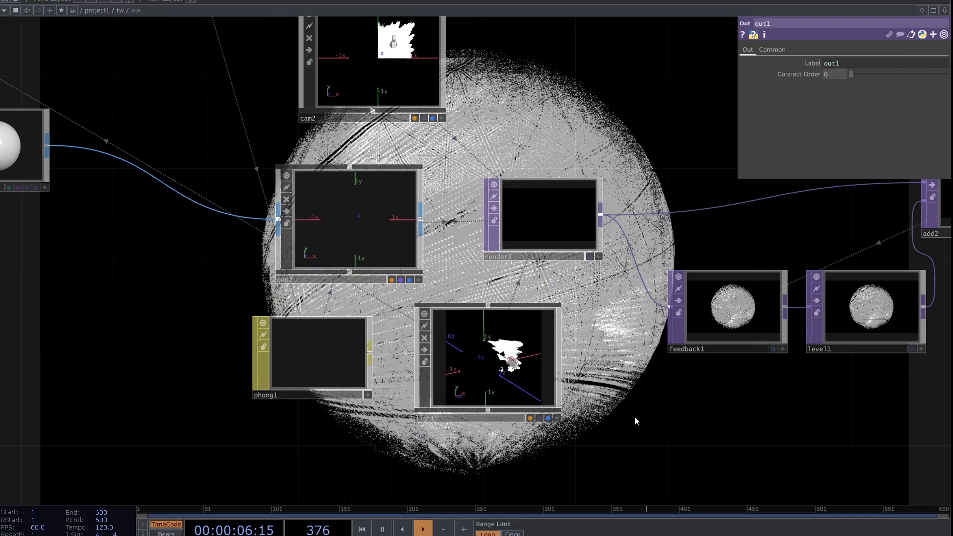
drag(699, 406, 656, 421)
drag(741, 415, 667, 445)
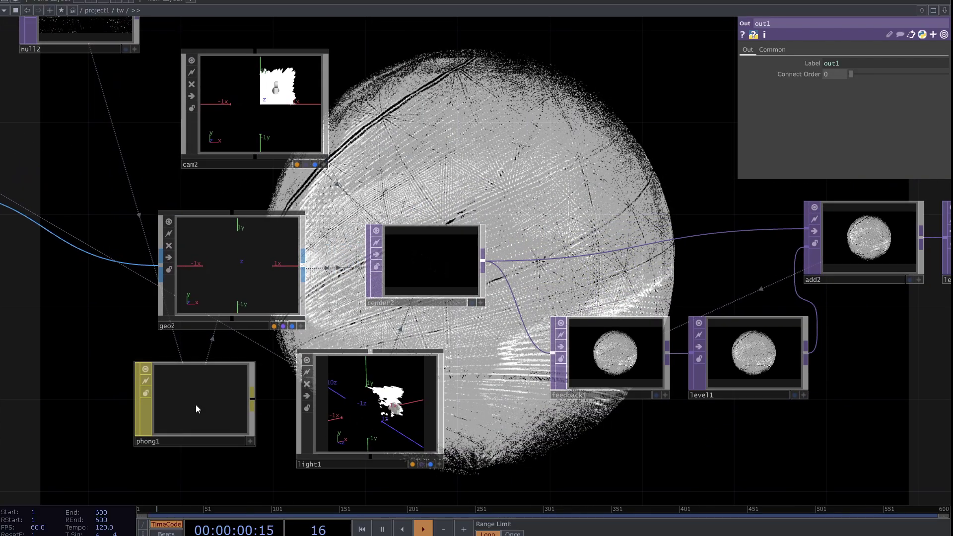
click(367, 435)
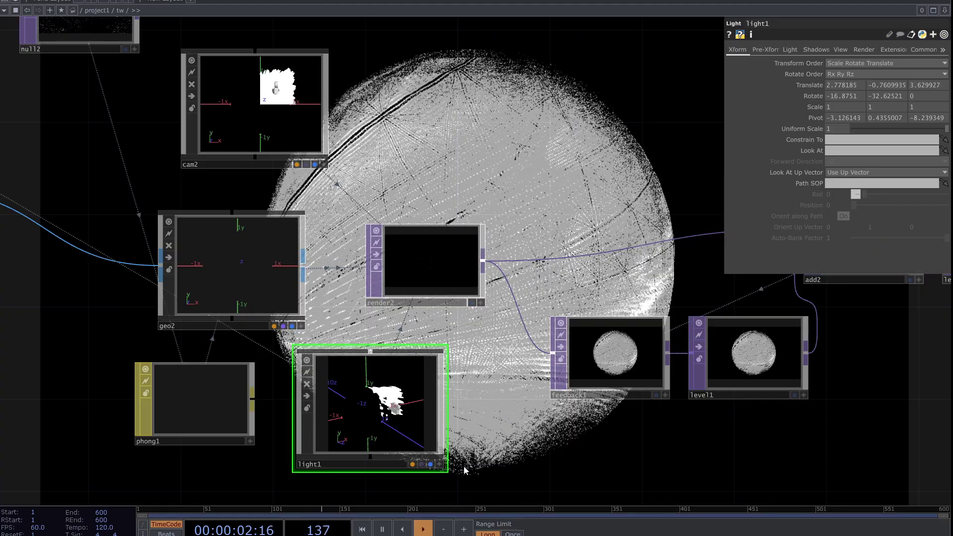
click(439, 464)
mouse_move(377, 426)
mouse_down()
mouse_move(389, 411)
mouse_move(385, 424)
mouse_move(409, 422)
mouse_move(375, 414)
mouse_up()
scroll(375, 415, up, 3)
- Lower level1's post Opacity to 0.986 so the feedback trails fade faster
drag(714, 451, 567, 458)
click(629, 383)
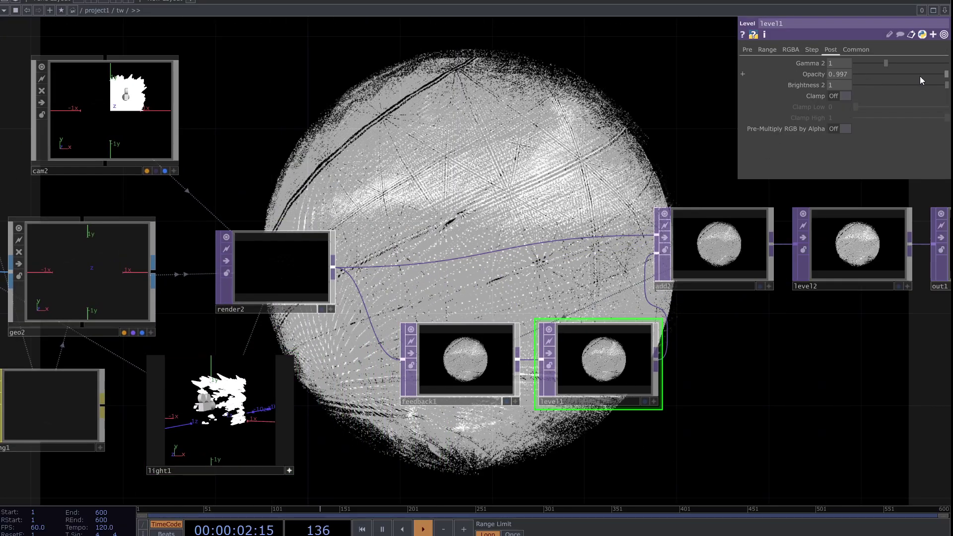
drag(947, 75, 946, 75)
drag(570, 172, 514, 378)
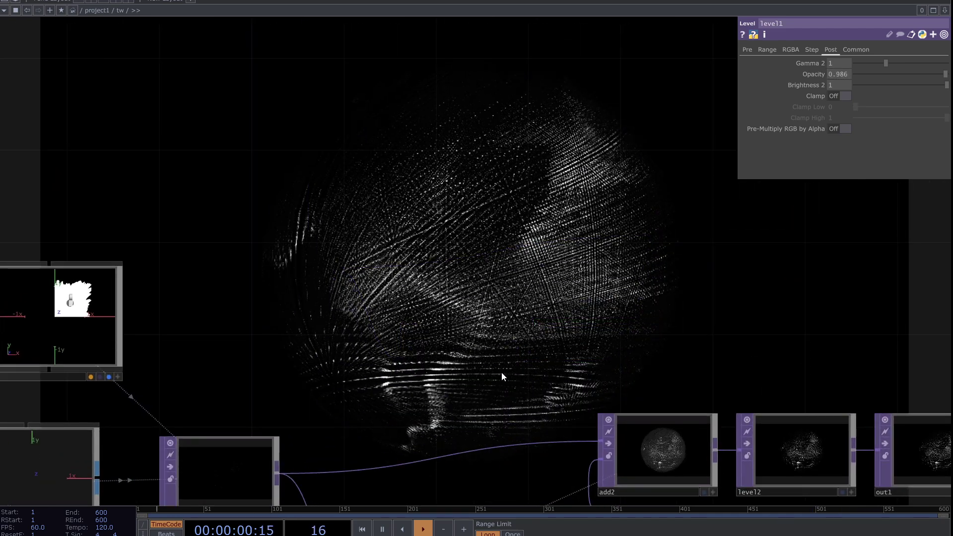
- Enable the first rim light on the phong1 material
drag(418, 359, 745, 112)
click(335, 384)
drag(297, 425, 454, 255)
drag(520, 320, 553, 277)
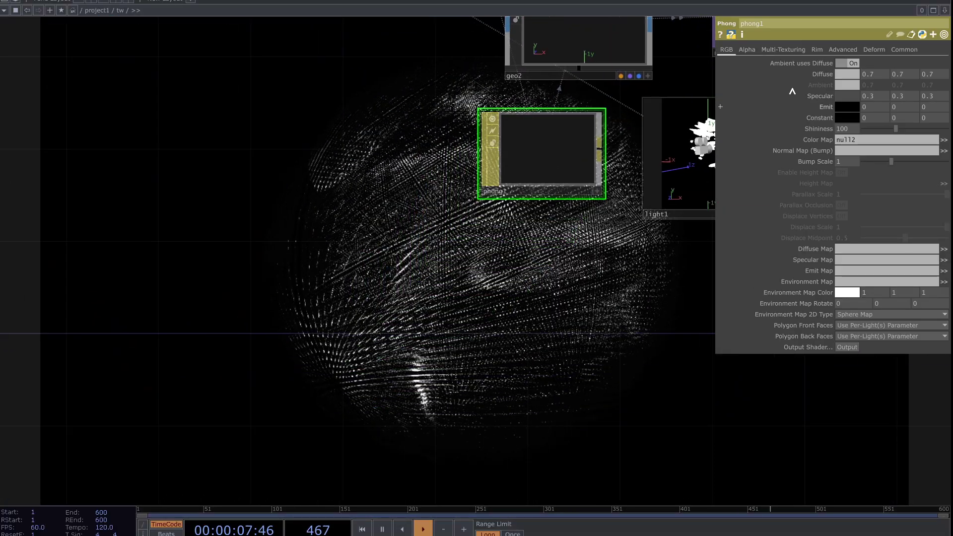
click(816, 49)
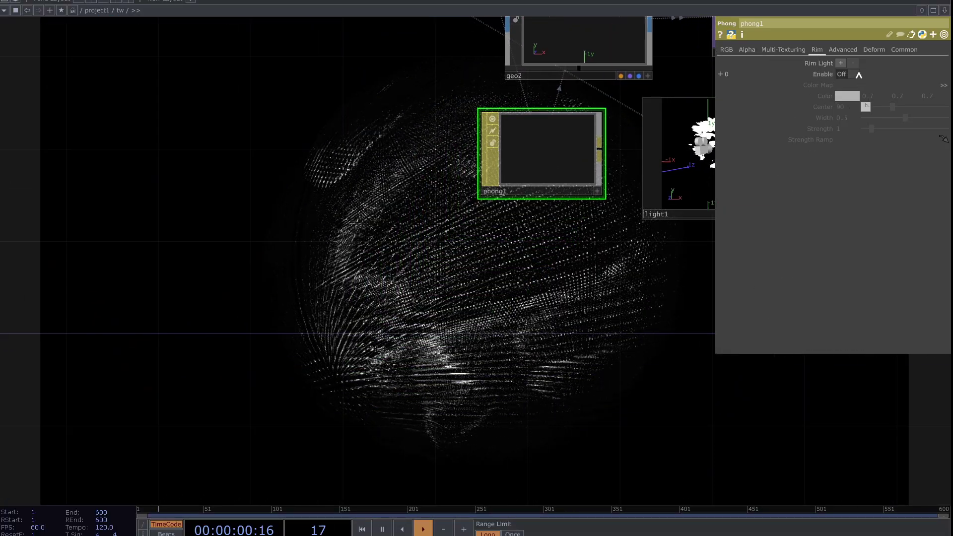
click(851, 74)
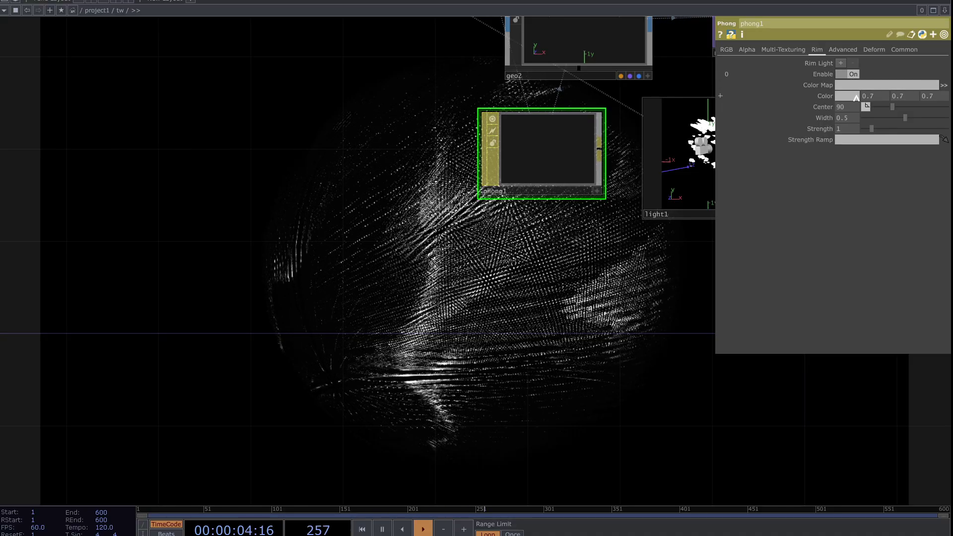
- Set the first rim light's color to fully saturated red at full value
click(856, 96)
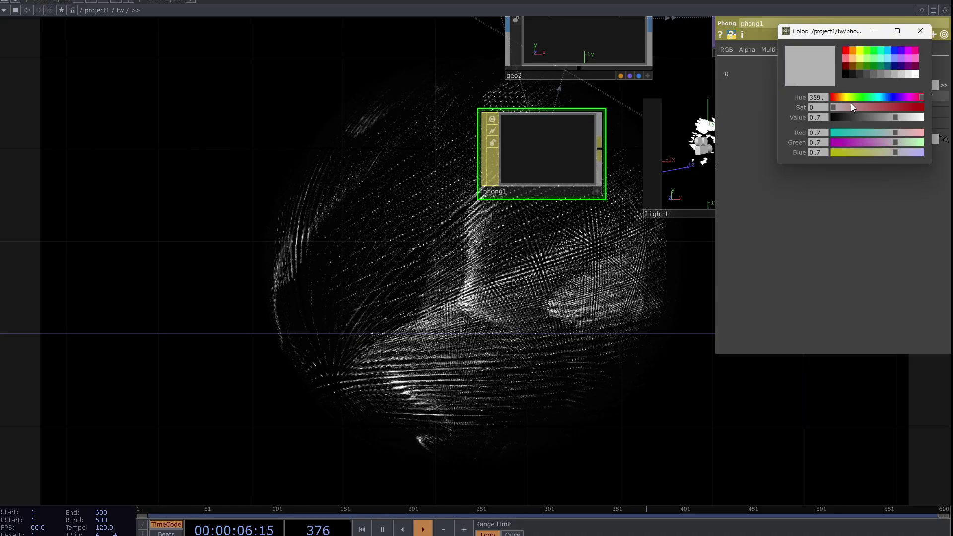
drag(833, 105, 919, 117)
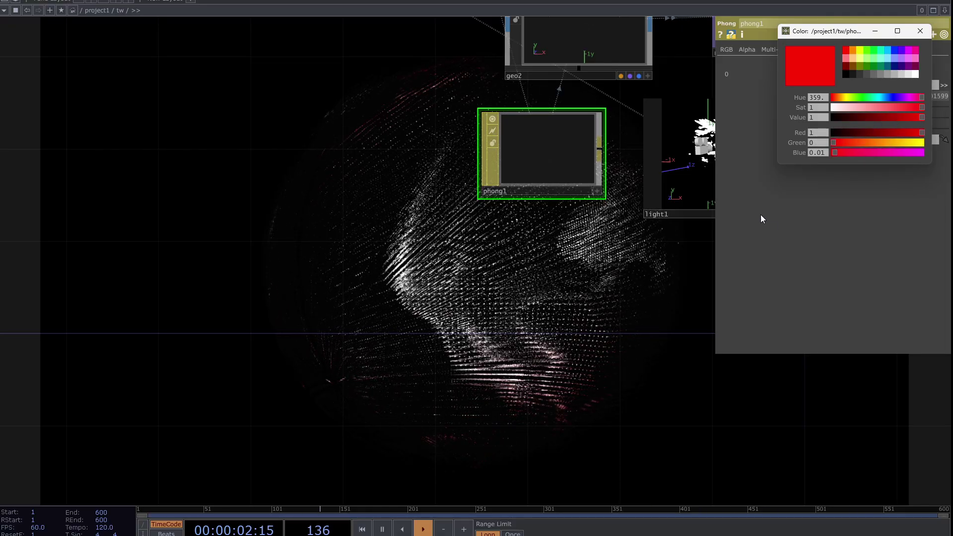
click(920, 31)
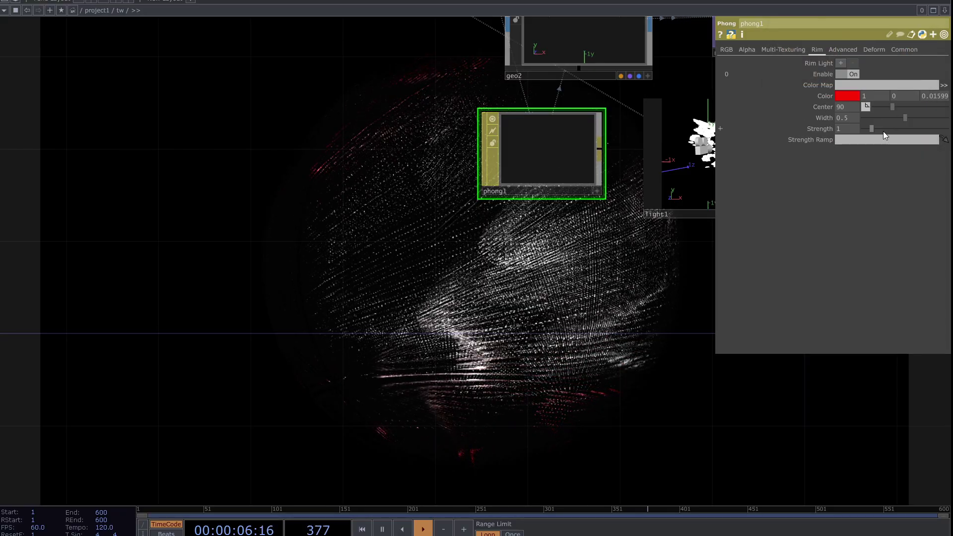
- Set the first rim light's Strength to 5.58 and its Center to 226
drag(874, 130, 894, 135)
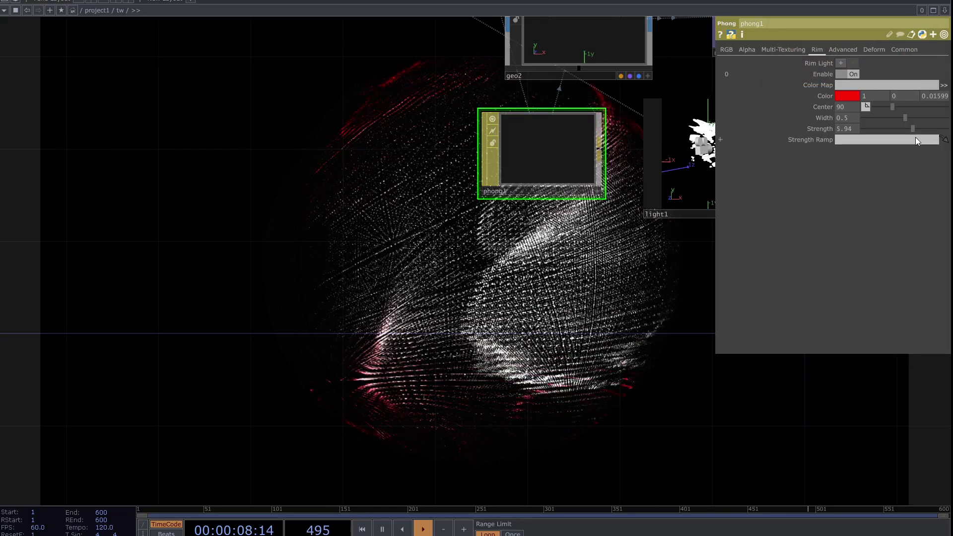
drag(913, 137, 912, 139)
drag(893, 107, 921, 115)
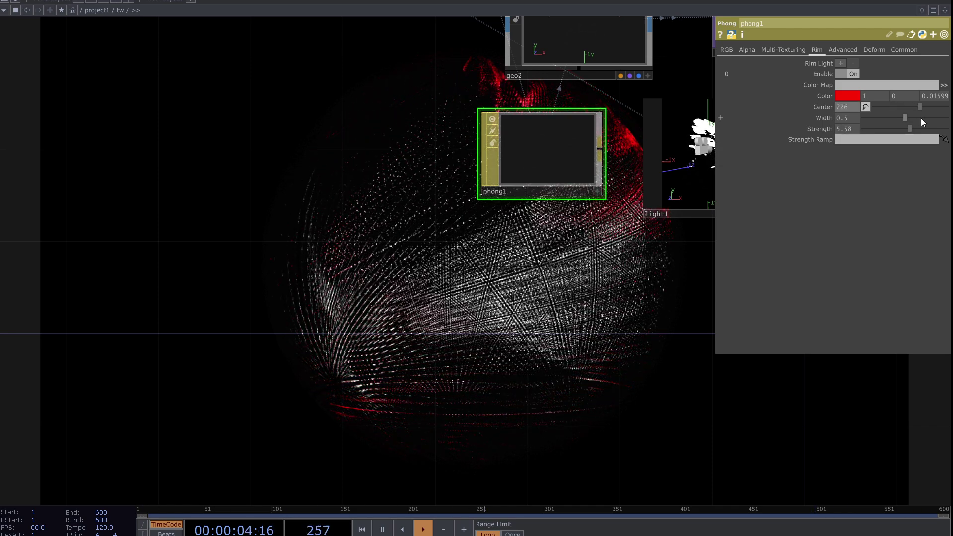
- Add a second rim light to phong1 and enable it
drag(572, 230, 512, 130)
drag(498, 258, 512, 231)
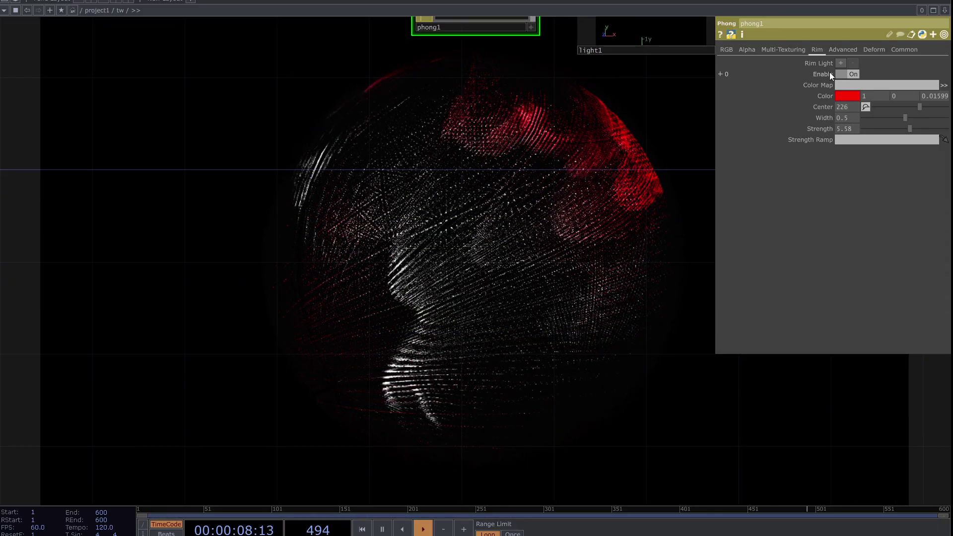
click(840, 64)
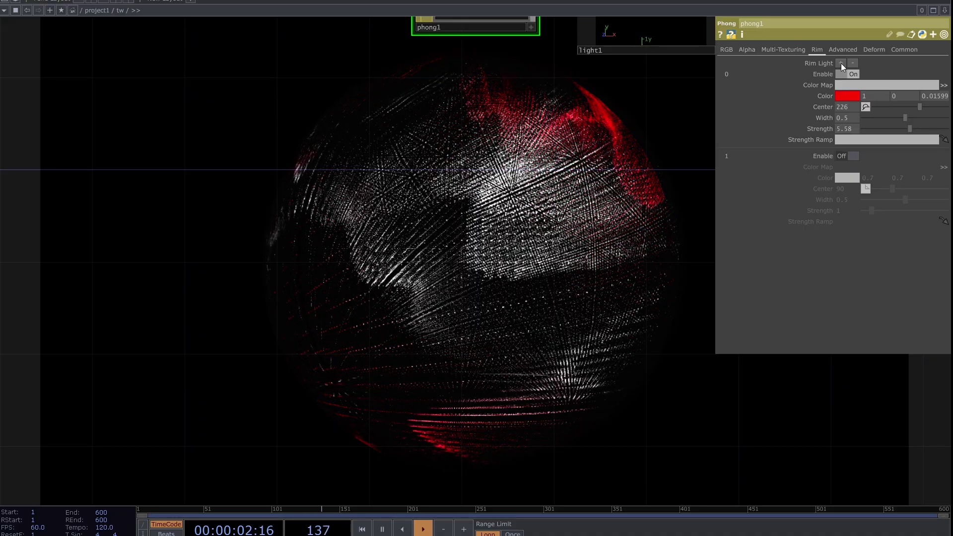
click(841, 156)
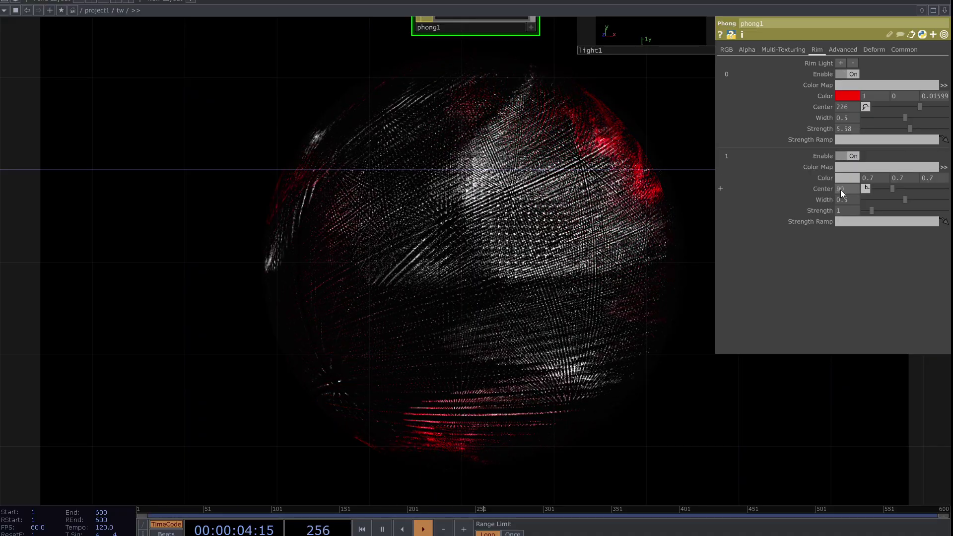
- Try purple for the second rim light's color, then set it to orange (1, 0.545, 0)
click(846, 180)
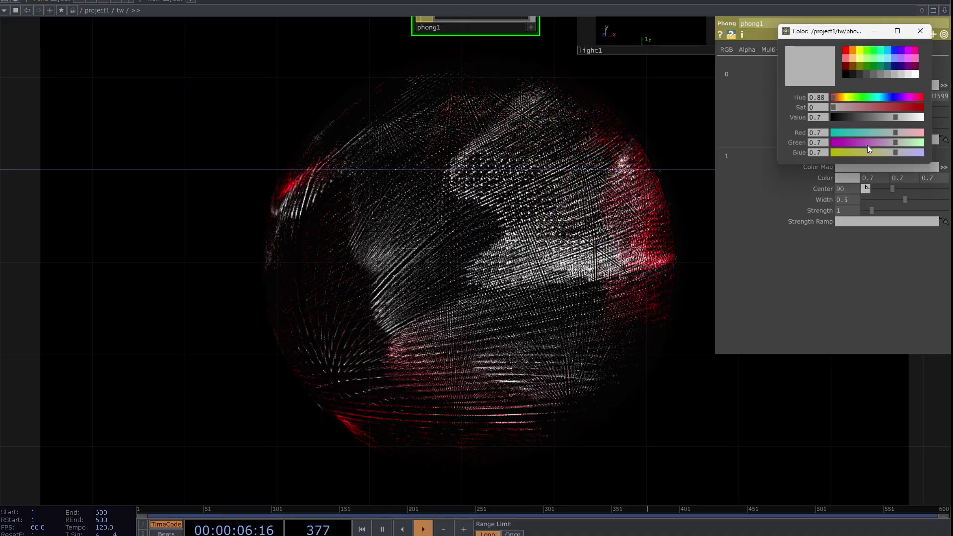
drag(868, 142, 834, 142)
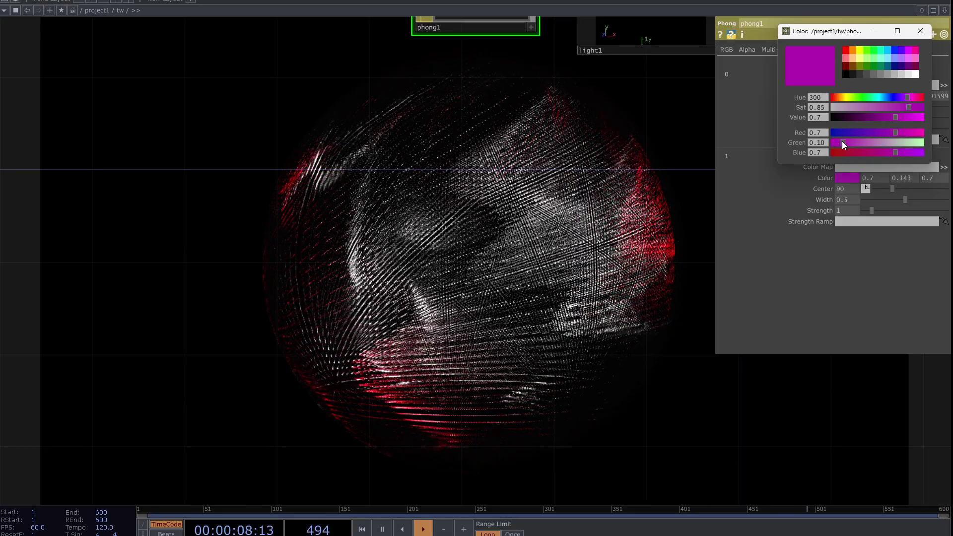
click(902, 117)
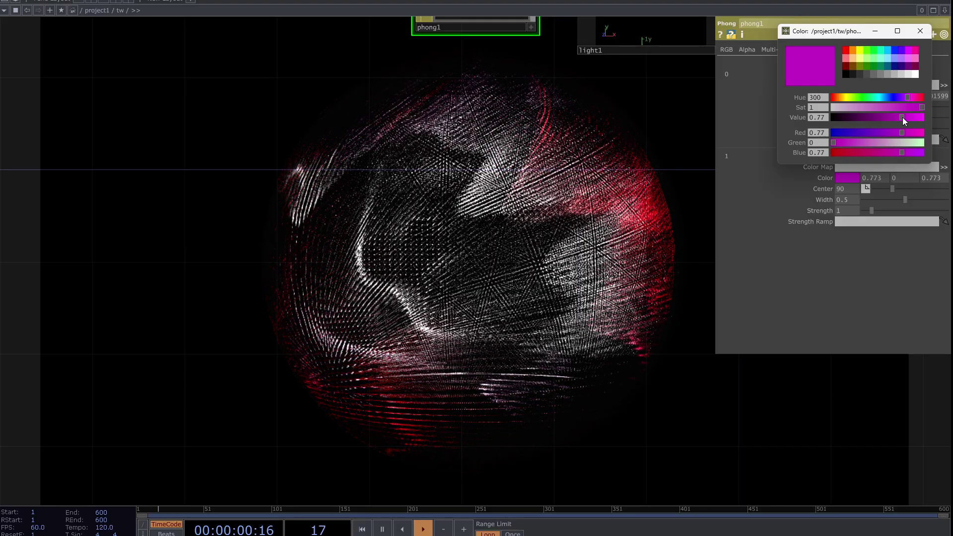
click(852, 52)
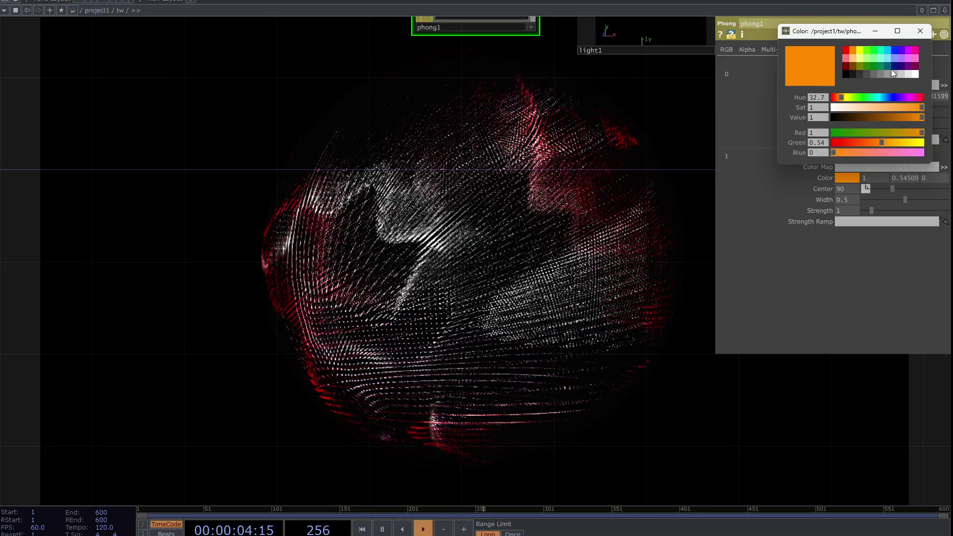
- Set the second rim light's Center to 360, its Width to 0.827 and its Strength to 6.77
click(917, 36)
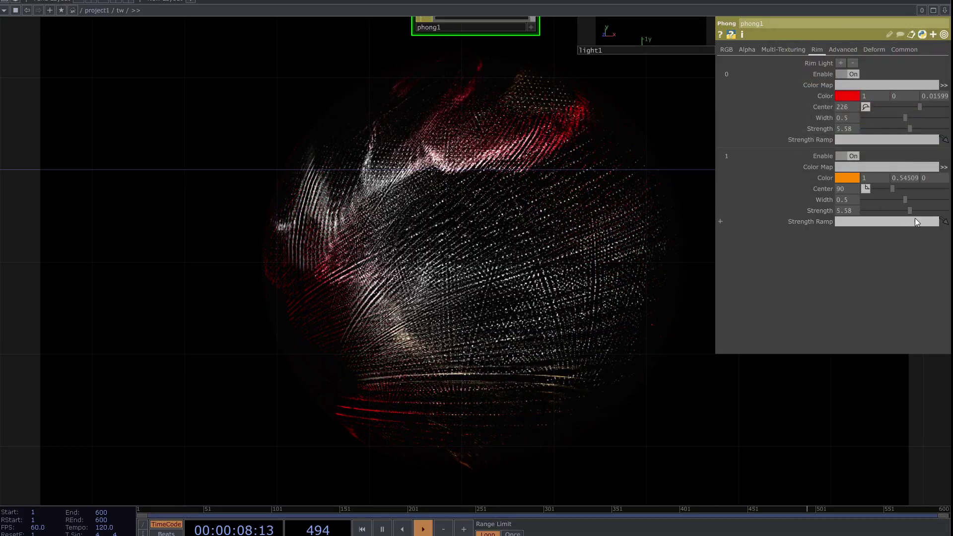
drag(916, 218, 921, 218)
mouse_move(893, 189)
mouse_down()
mouse_move(906, 190)
mouse_move(890, 189)
mouse_up()
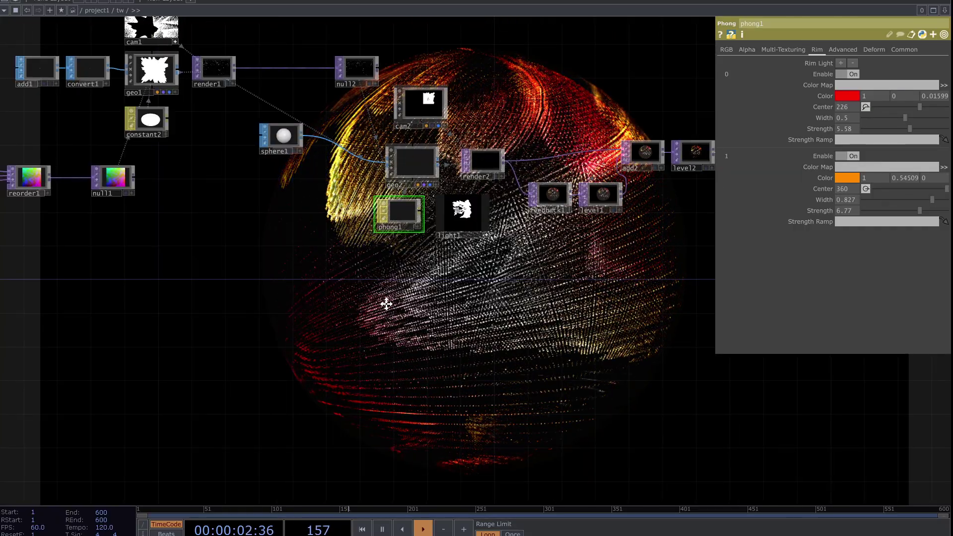
- Set the Opacity of level1 in the feedback loop to 0.986
drag(397, 279, 432, 224)
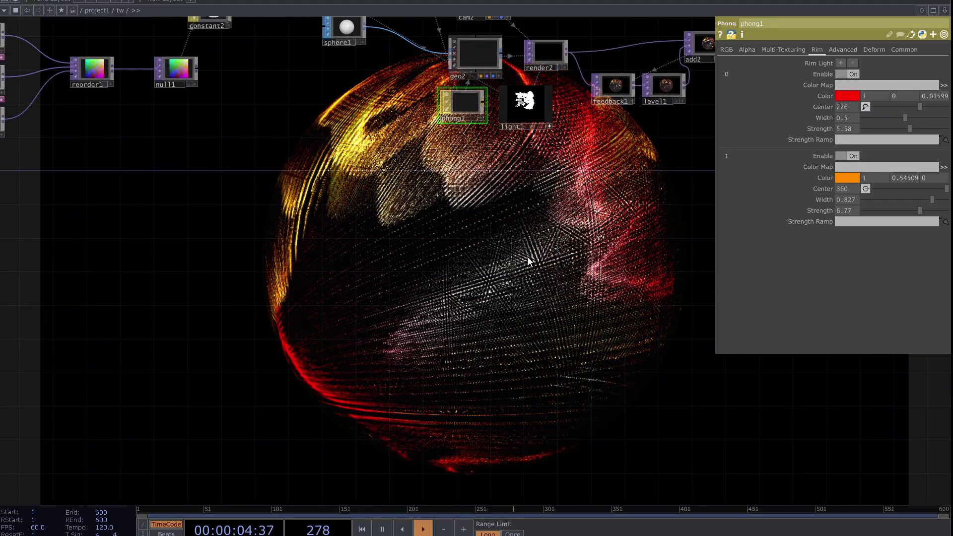
drag(570, 240, 454, 315)
drag(506, 277, 360, 325)
scroll(424, 268, up, 4)
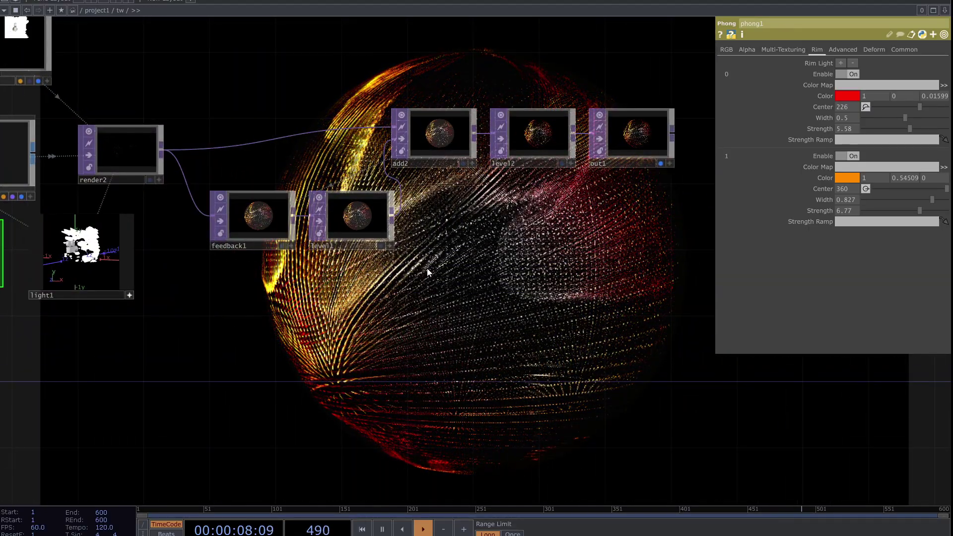
click(379, 230)
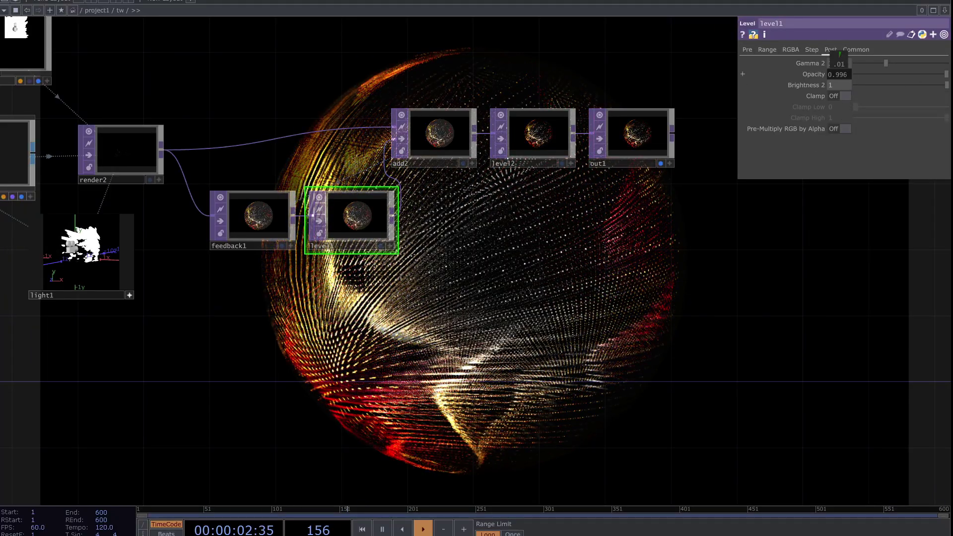
middle_drag(840, 53, 826, 85)
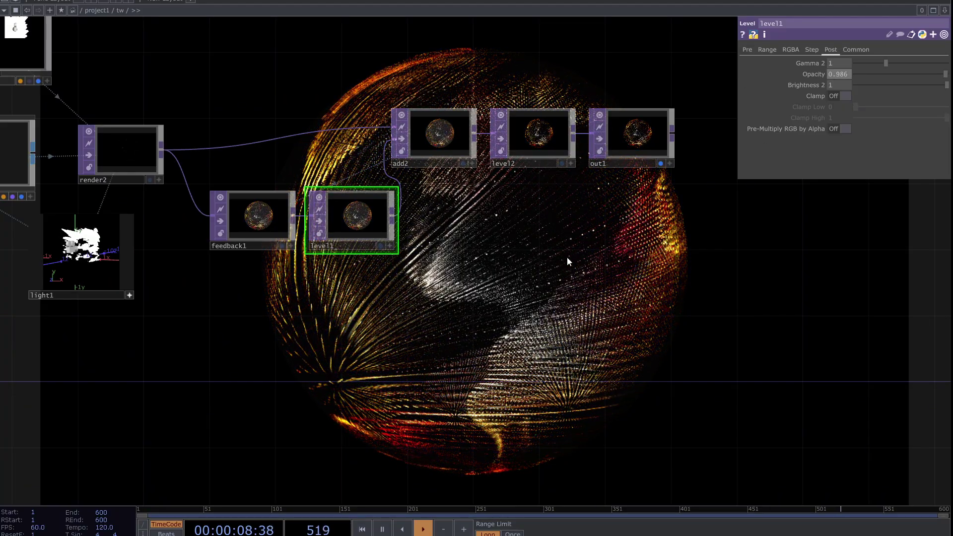
- Set the Contrast of level2, just before the output, to 1.42
drag(524, 190, 496, 234)
click(512, 189)
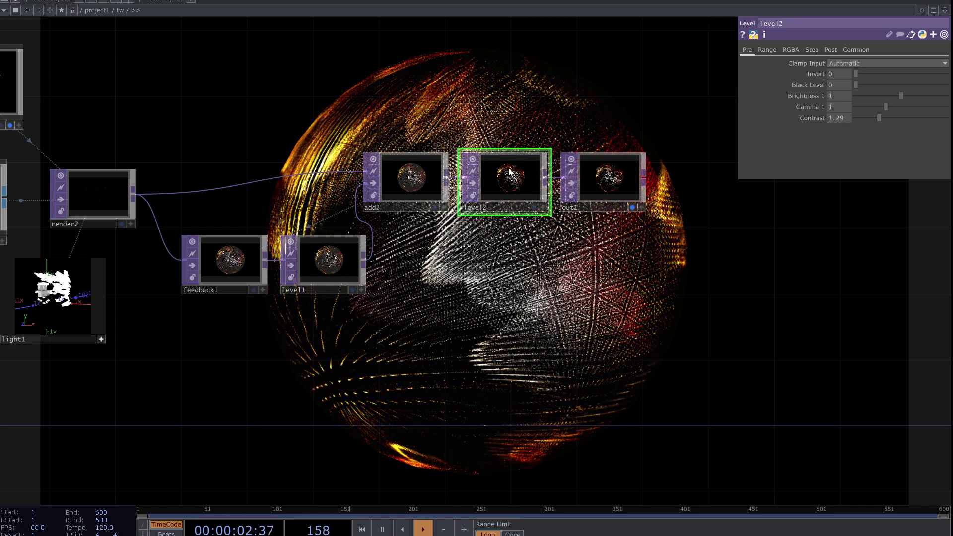
scroll(493, 185, up, 5)
scroll(512, 350, down, 3)
drag(508, 342, 483, 108)
mouse_move(842, 118)
mouse_down()
mouse_move(852, 128)
mouse_move(841, 127)
mouse_up()
middle_drag(742, 118, 742, 117)
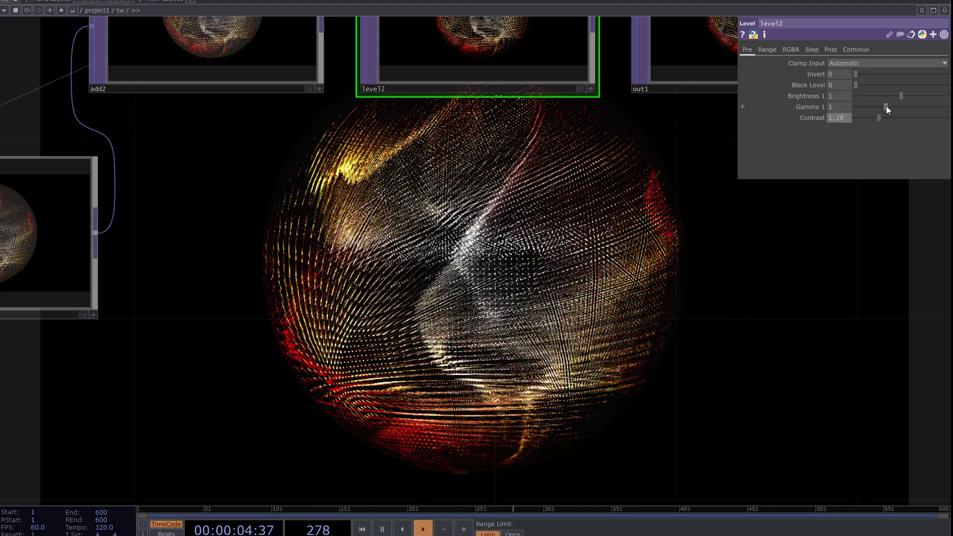
click(880, 118)
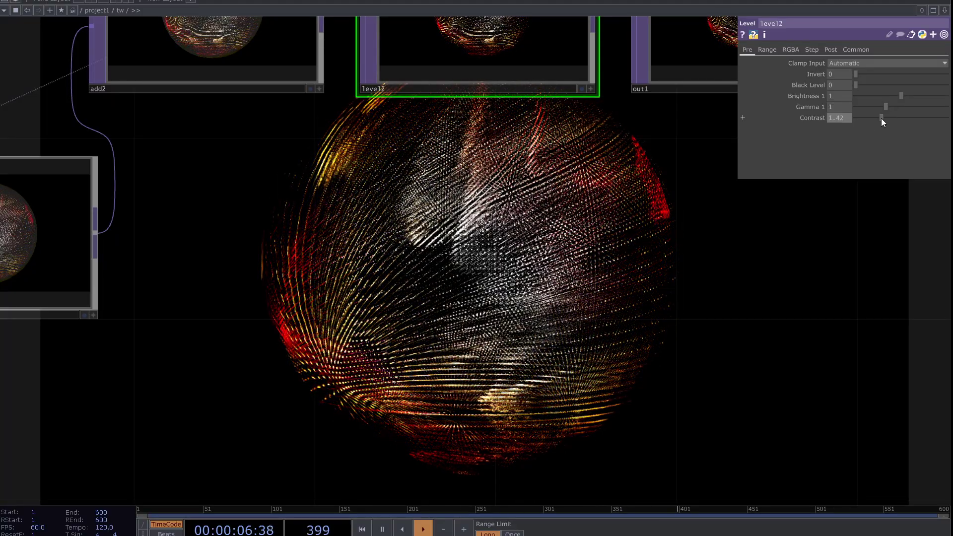
- Make cam2's viewer active and orbit the camera around the sphere to about 4.67, -282.25, 0 rotation
drag(591, 289, 609, 209)
scroll(456, 287, down, 5)
drag(453, 286, 718, 343)
scroll(492, 230, up, 3)
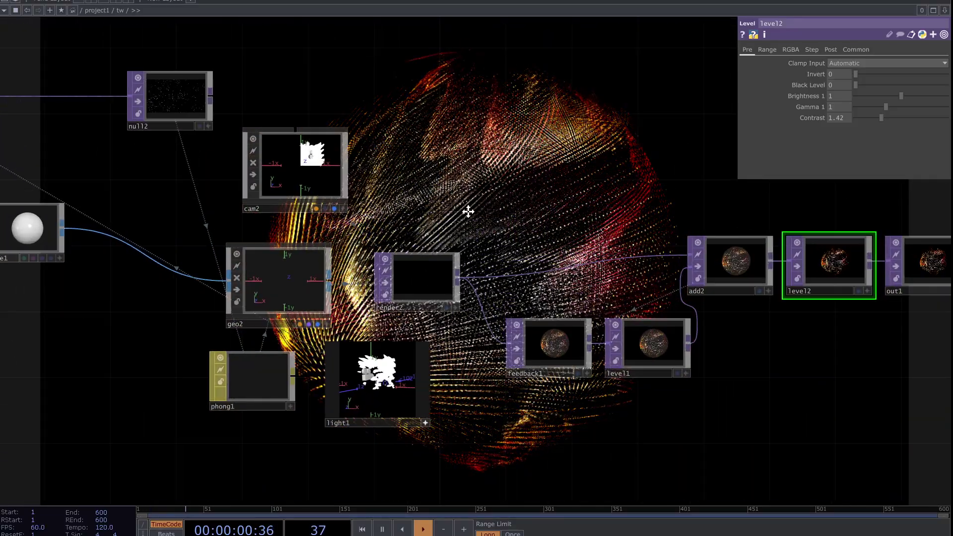
drag(490, 217, 599, 255)
drag(510, 232, 592, 274)
drag(418, 273, 519, 277)
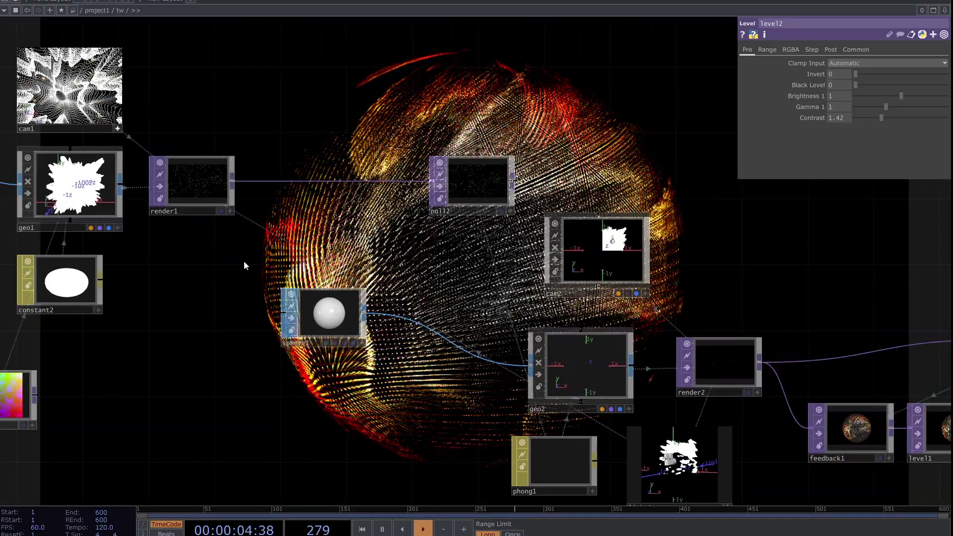
drag(219, 268, 577, 380)
drag(523, 229, 293, 20)
drag(422, 314, 266, 287)
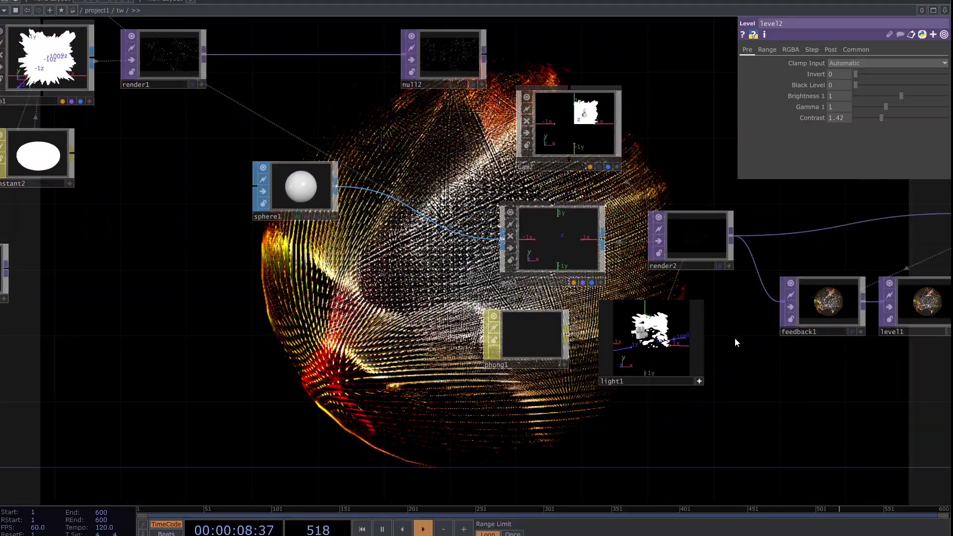
drag(738, 341, 678, 414)
drag(657, 266, 630, 389)
click(529, 366)
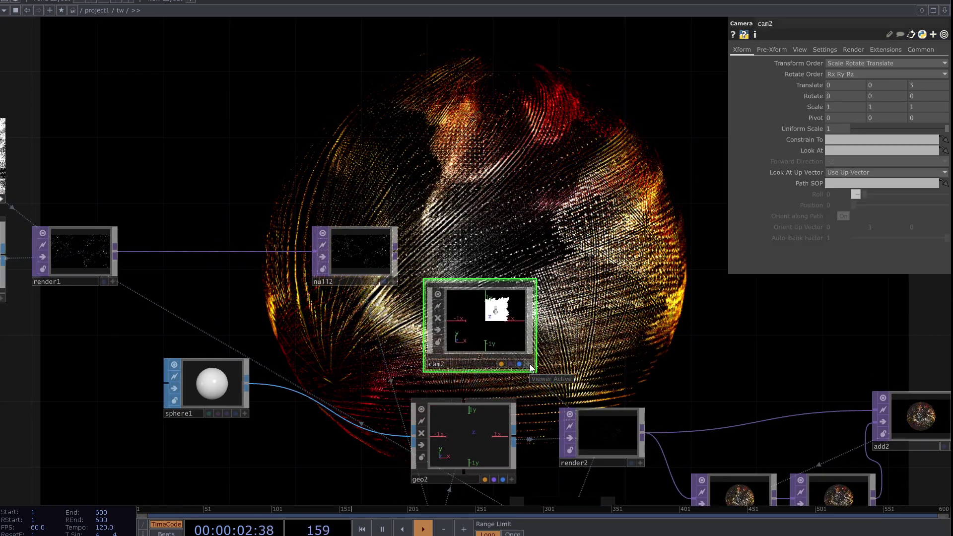
click(528, 365)
drag(486, 334, 483, 328)
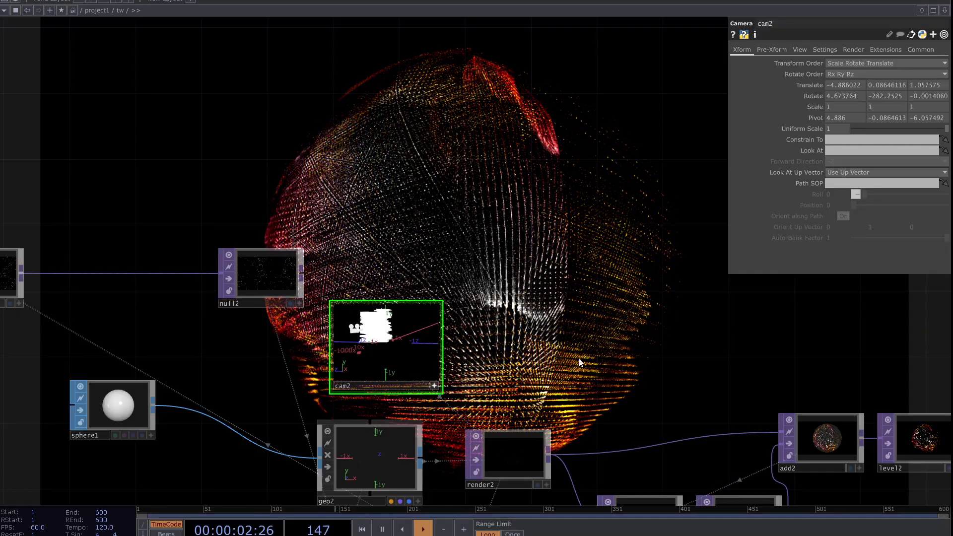
- Examine the point render in null2 up close as the source of the sphere's texture
drag(589, 388, 528, 237)
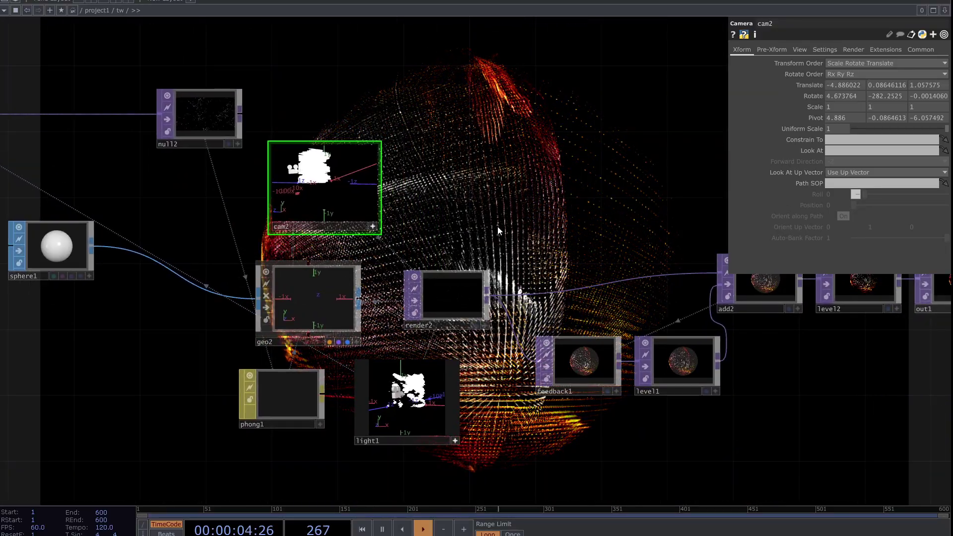
scroll(657, 300, up, 3)
scroll(657, 299, left, 6)
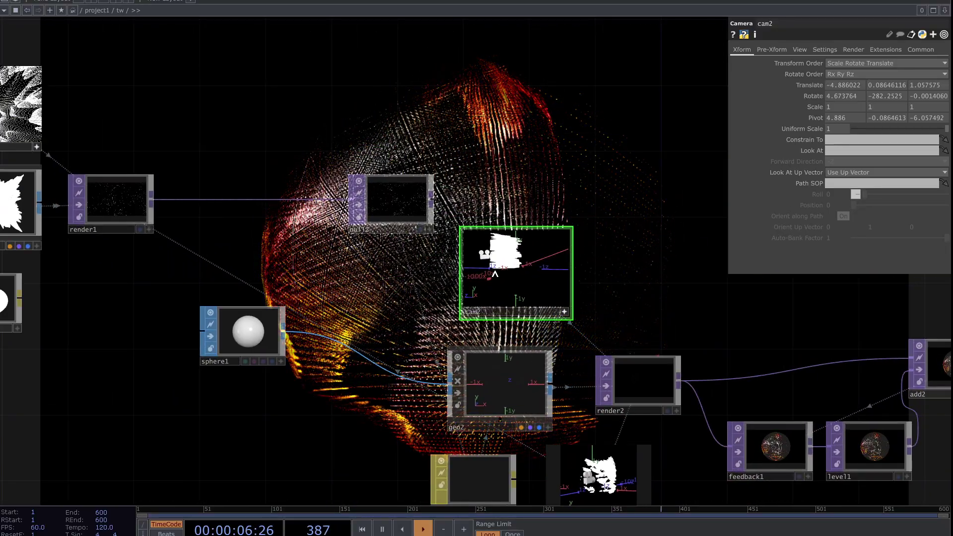
drag(409, 279, 389, 386)
scroll(373, 326, up, 5)
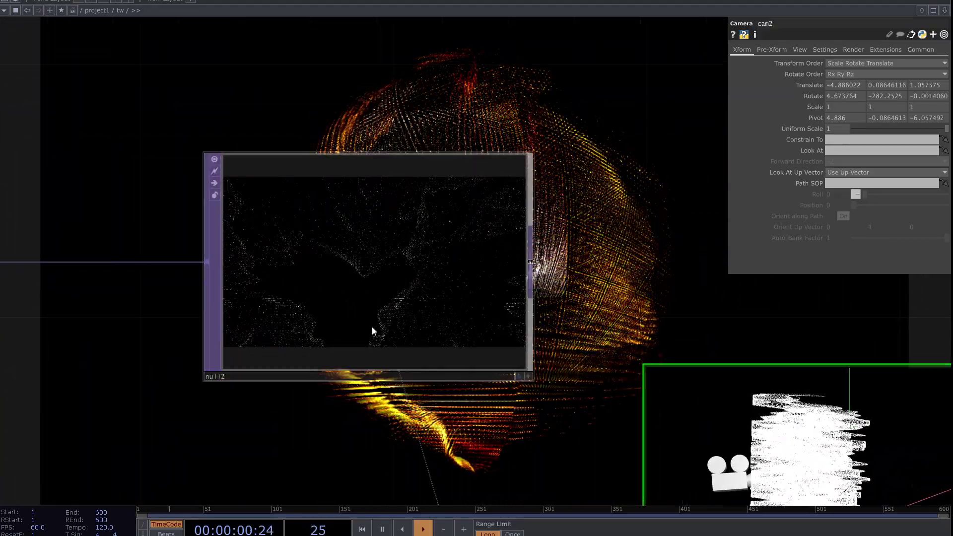
scroll(379, 328, up, 3)
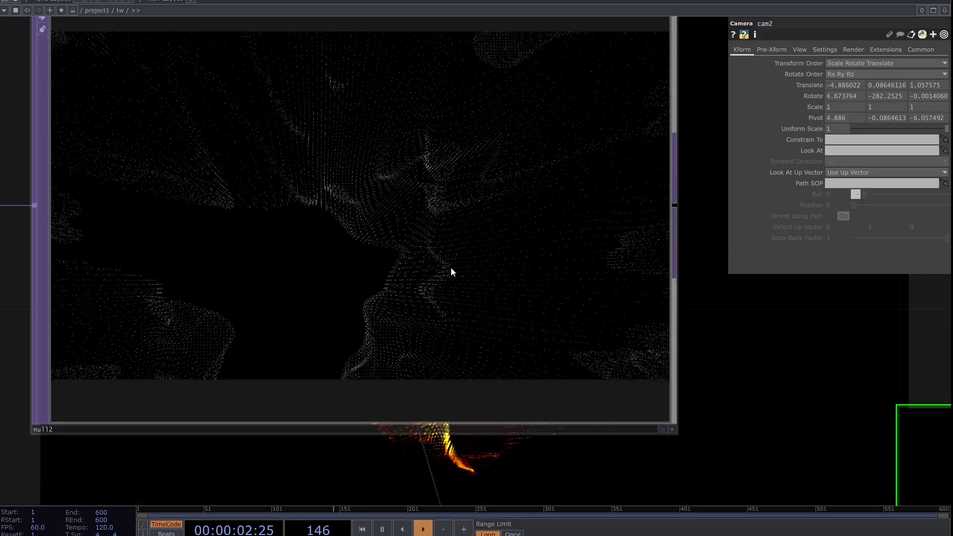
scroll(450, 269, down, 3)
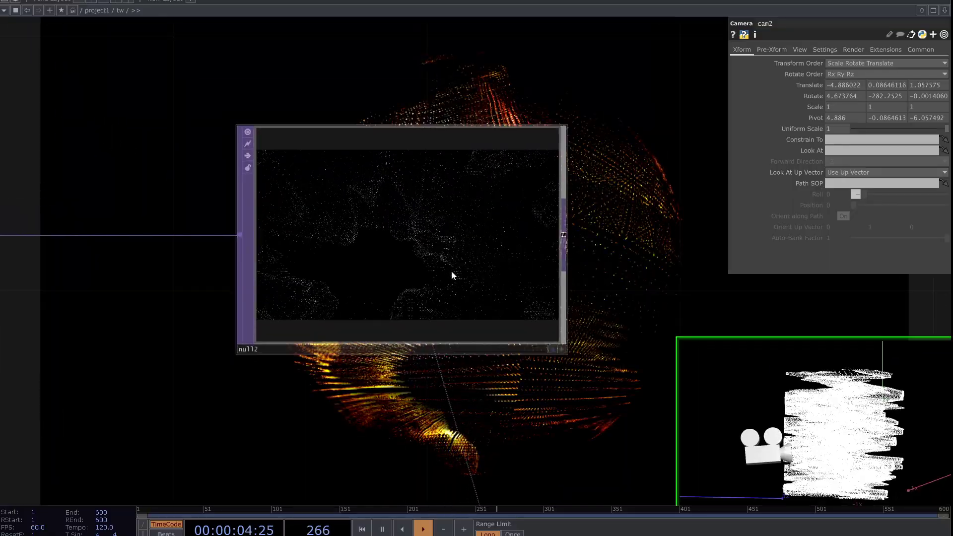
scroll(432, 378, down, 4)
- Move sphere1 further from geo2 and insert a Texture SOP on the connection between them
drag(430, 395, 405, 172)
drag(411, 306, 411, 247)
drag(406, 364, 475, 374)
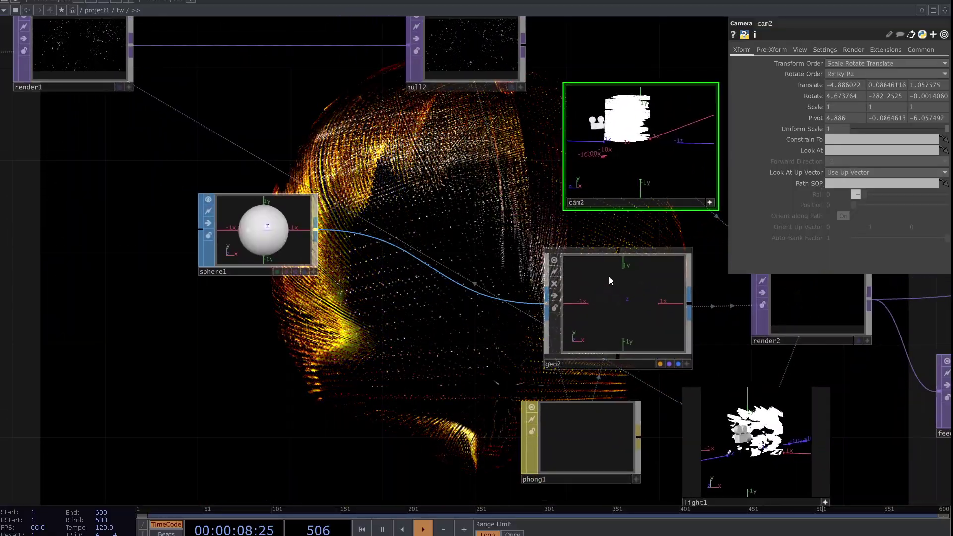
drag(345, 303, 414, 302)
drag(336, 245, 220, 337)
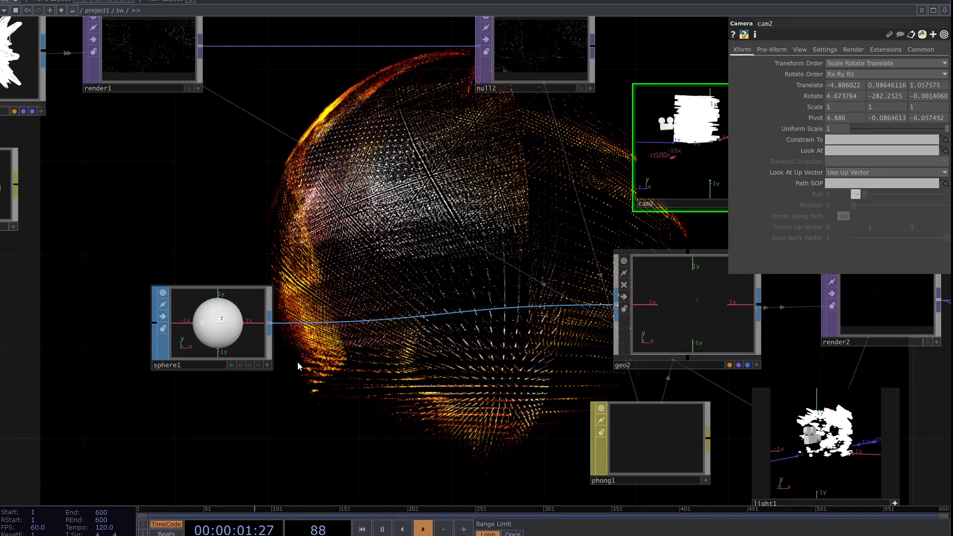
right_click(355, 320)
click(366, 311)
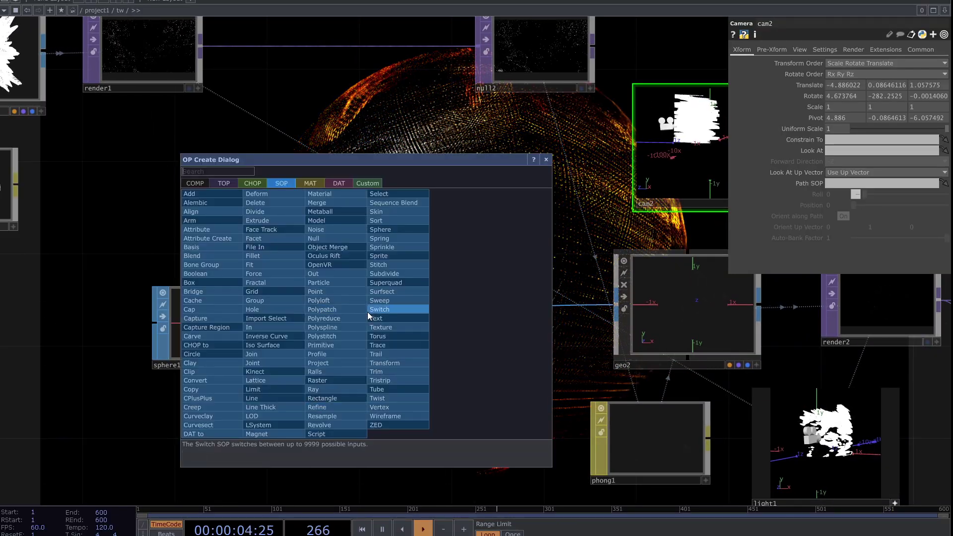
text(te)
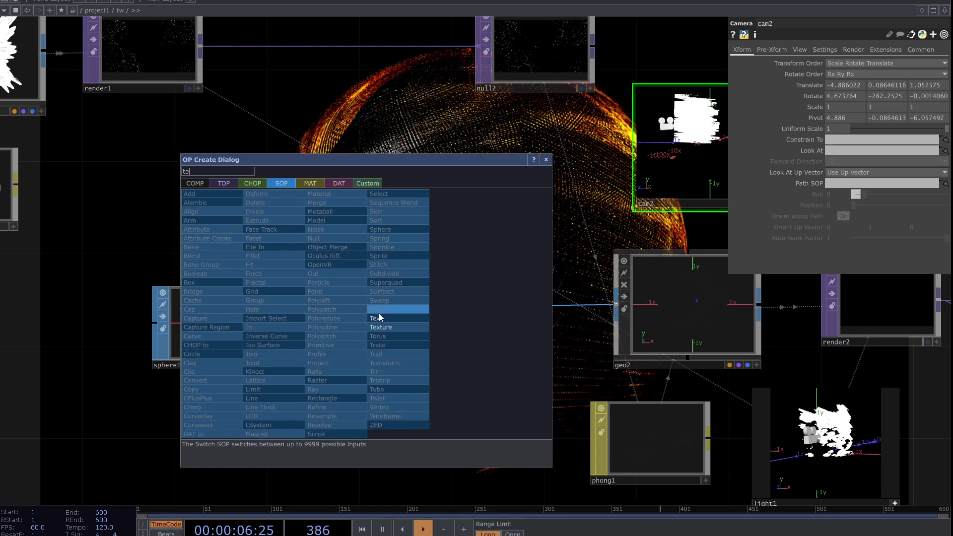
click(390, 327)
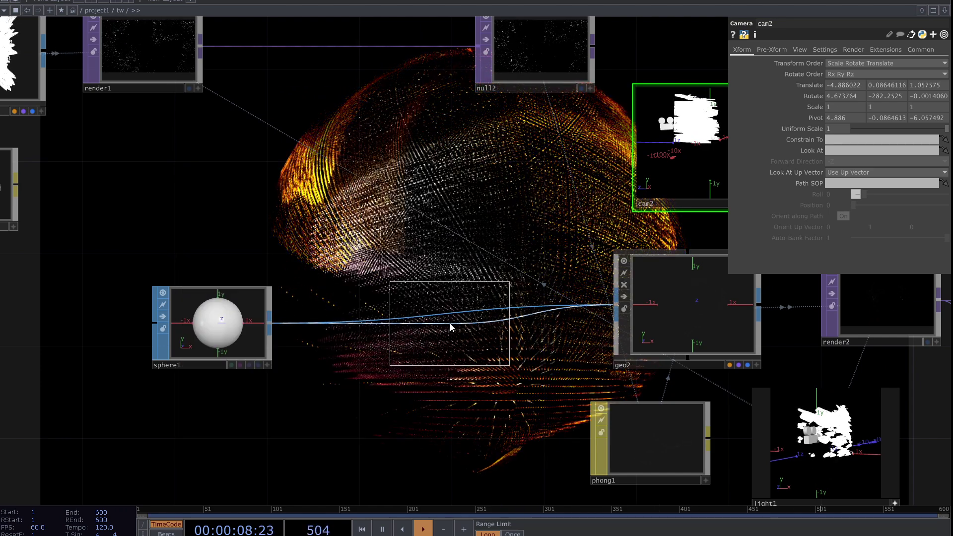
click(449, 323)
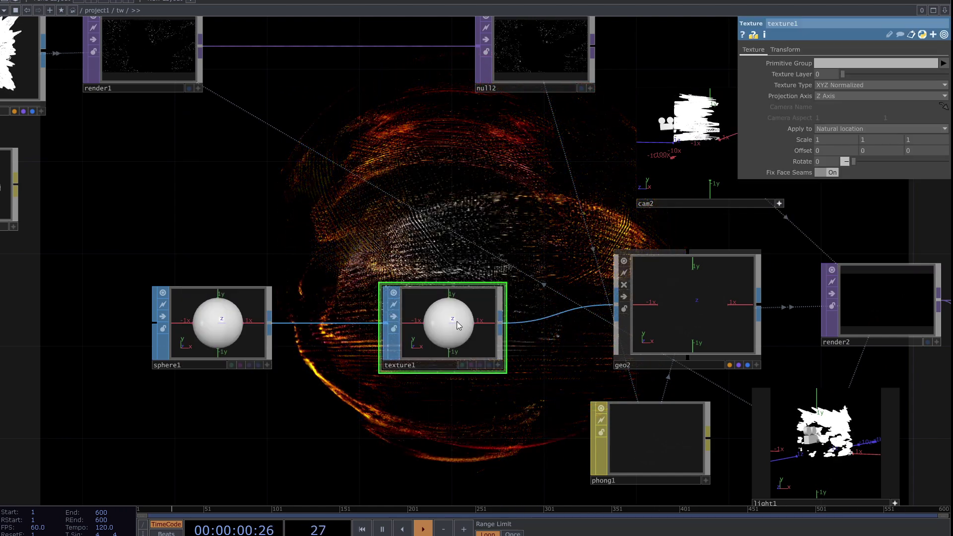
- Set texture1's Texture Type to Equidistant Azimuth (Fish Eye 180)
drag(377, 240, 455, 349)
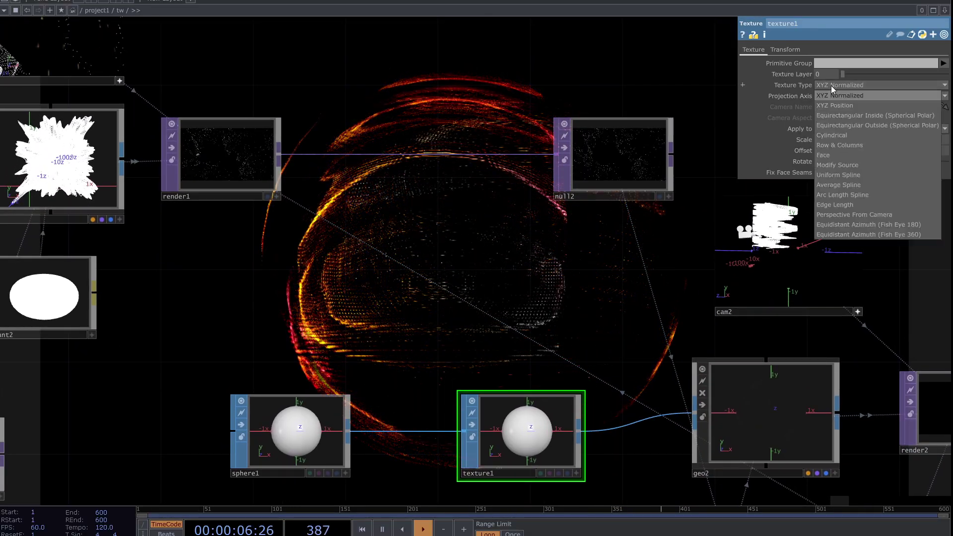
click(831, 85)
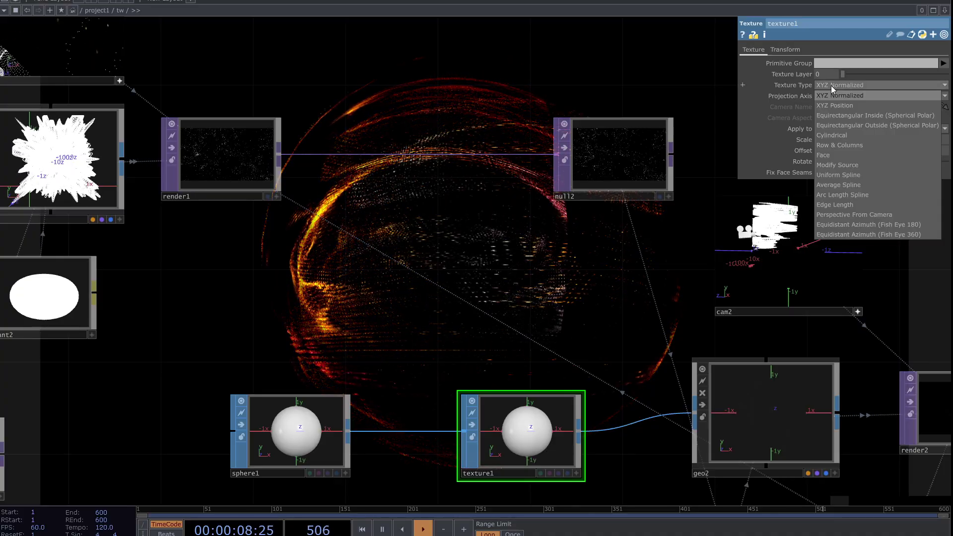
click(883, 225)
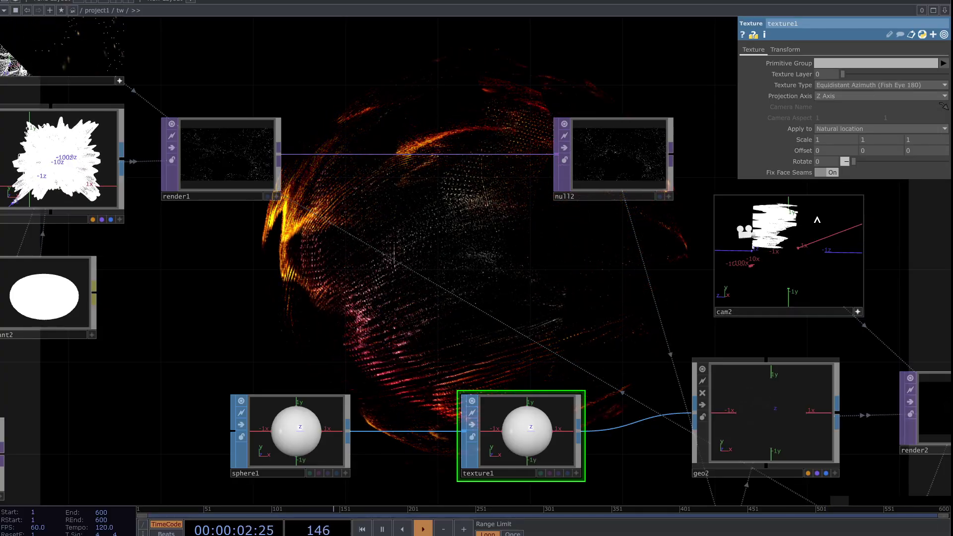
- Lower the Contrast of level2 to 1.28
drag(480, 250, 458, 303)
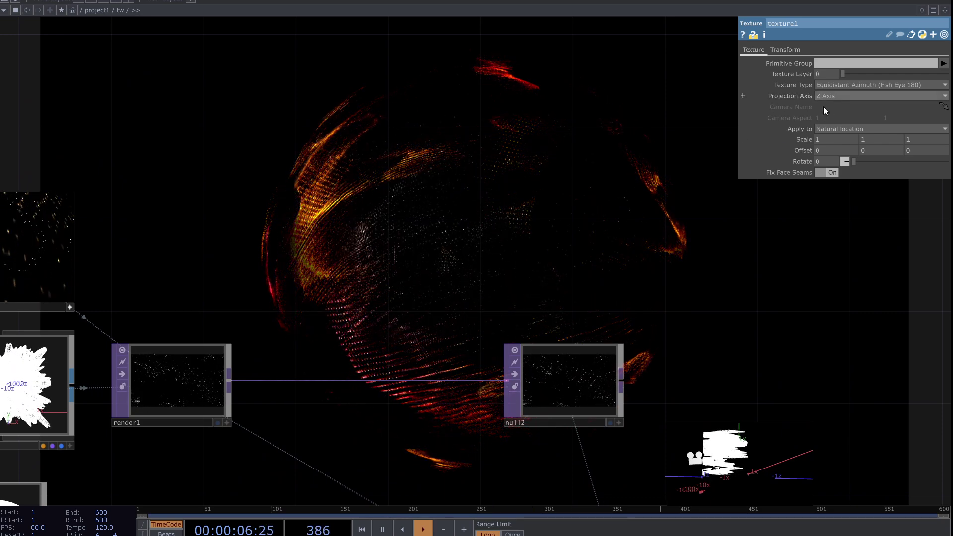
scroll(503, 231, down, 5)
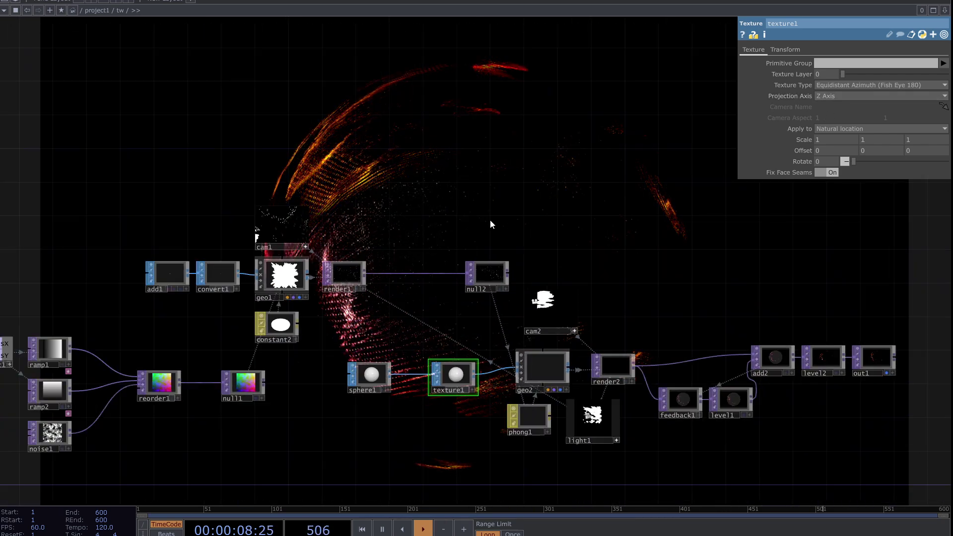
scroll(645, 435, up, 5)
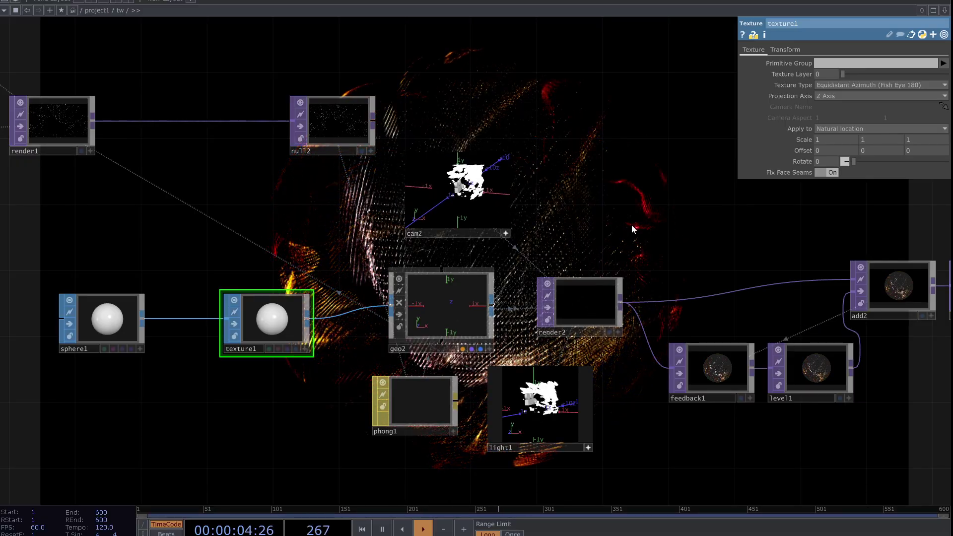
drag(640, 232, 416, 308)
click(764, 385)
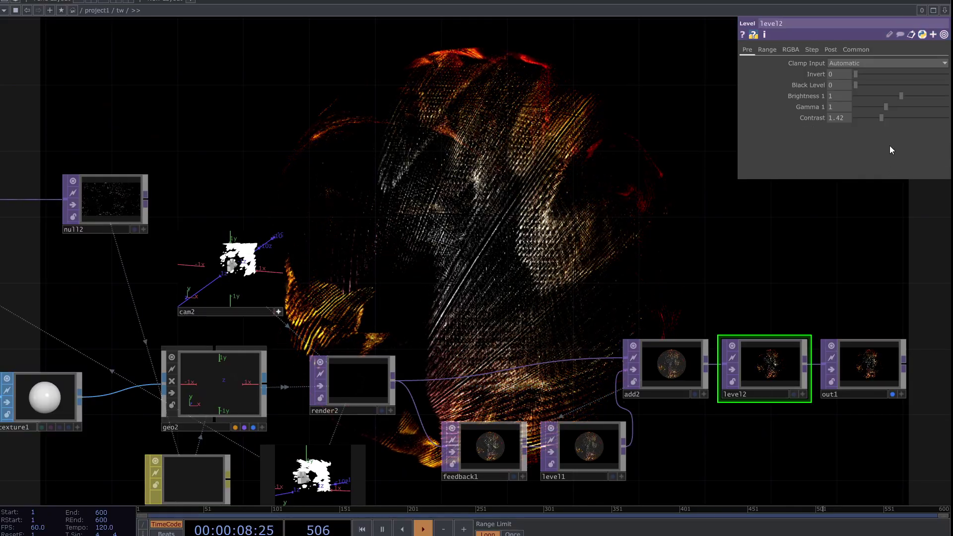
drag(879, 117, 878, 117)
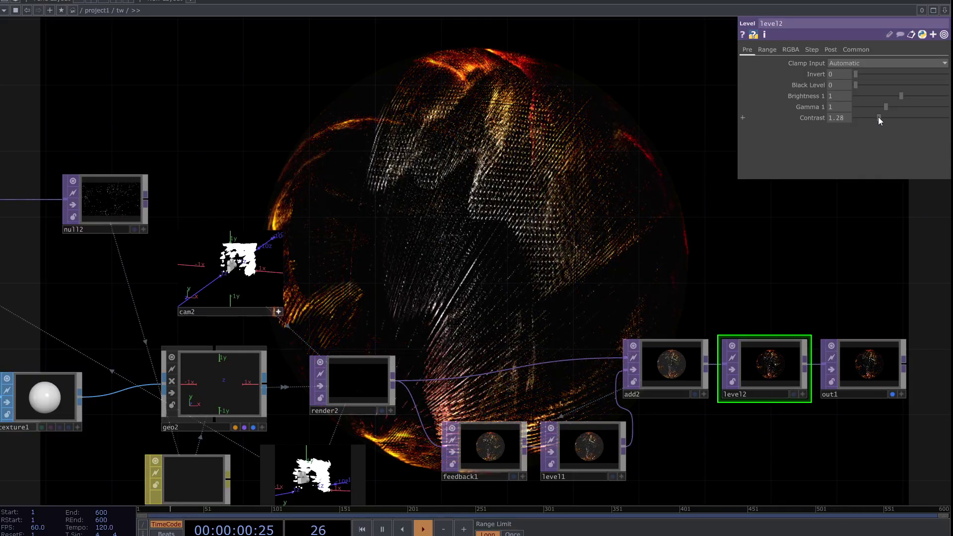
- Raise the Opacity of level1 in the feedback loop to 0.99
scroll(506, 326, left, 2)
click(591, 454)
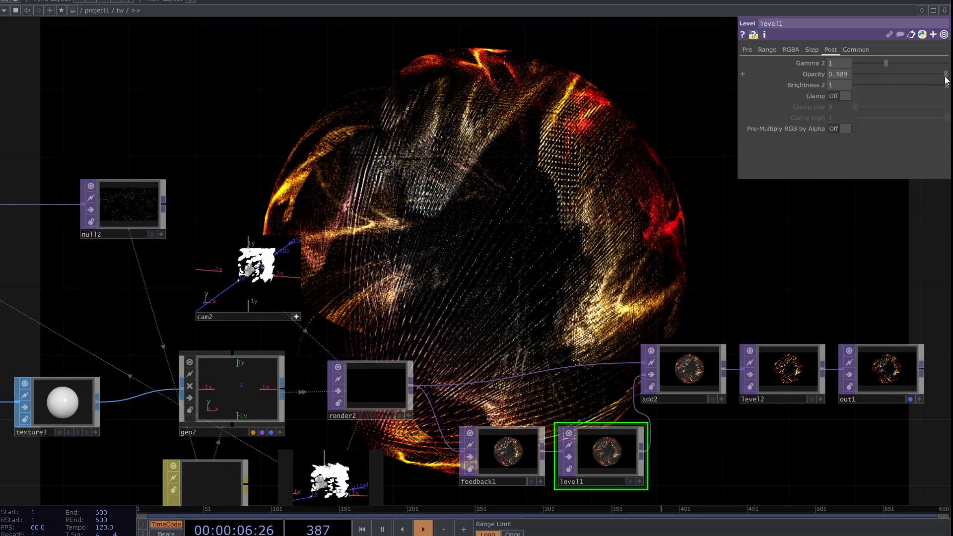
drag(947, 79, 946, 81)
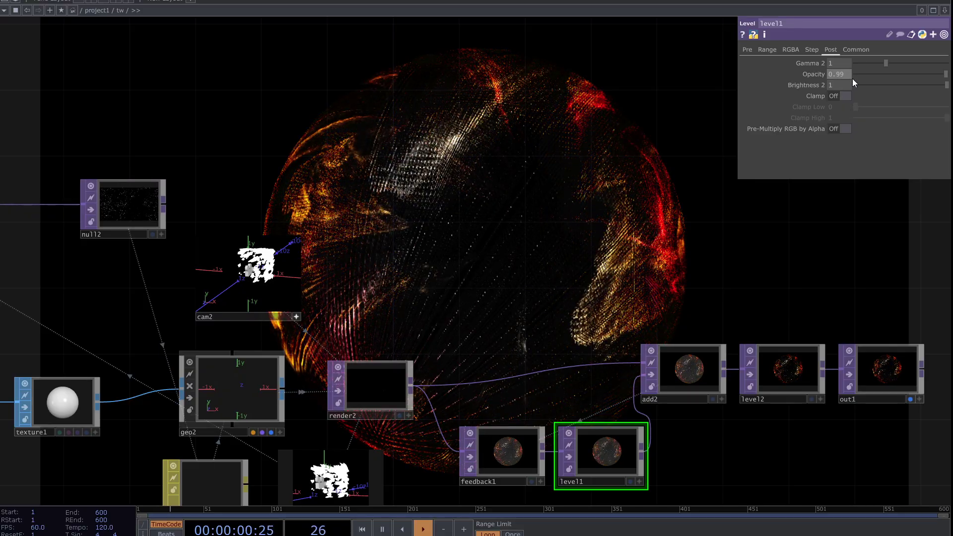
- Raise the Contrast of level2 to 1.56
scroll(606, 222, down, 2)
scroll(605, 222, right, 2)
click(734, 343)
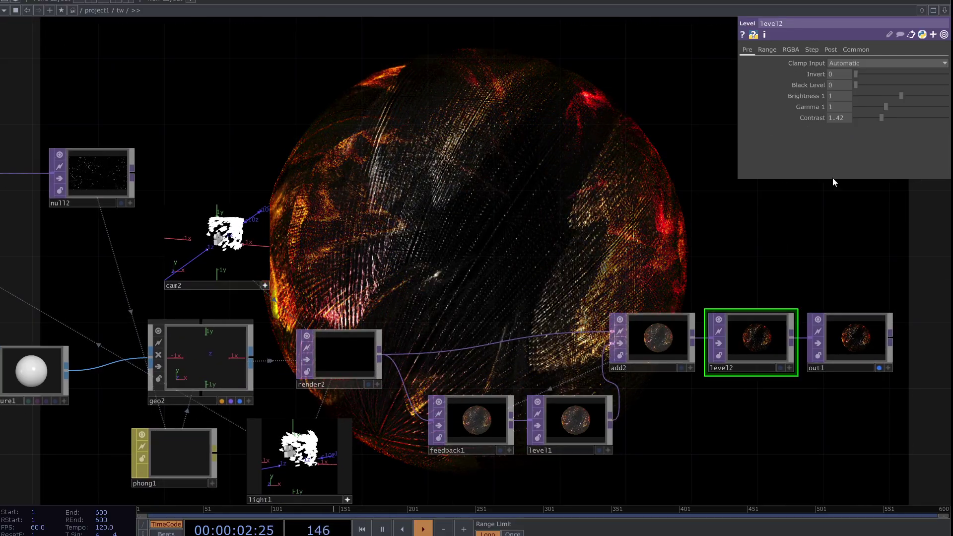
drag(884, 118, 885, 119)
- Lower the Opacity of level1 in the feedback loop to 0.951
drag(487, 280, 591, 262)
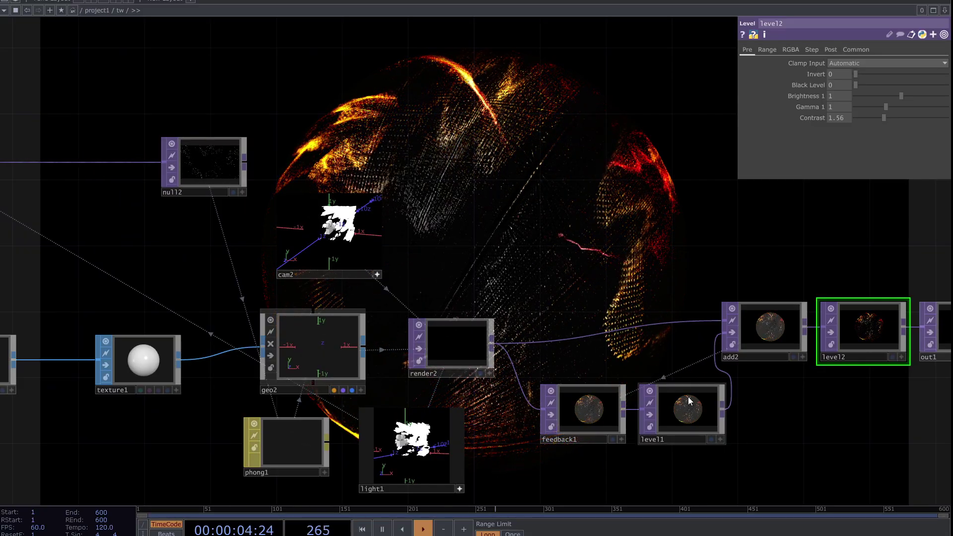
drag(661, 234, 603, 261)
click(644, 447)
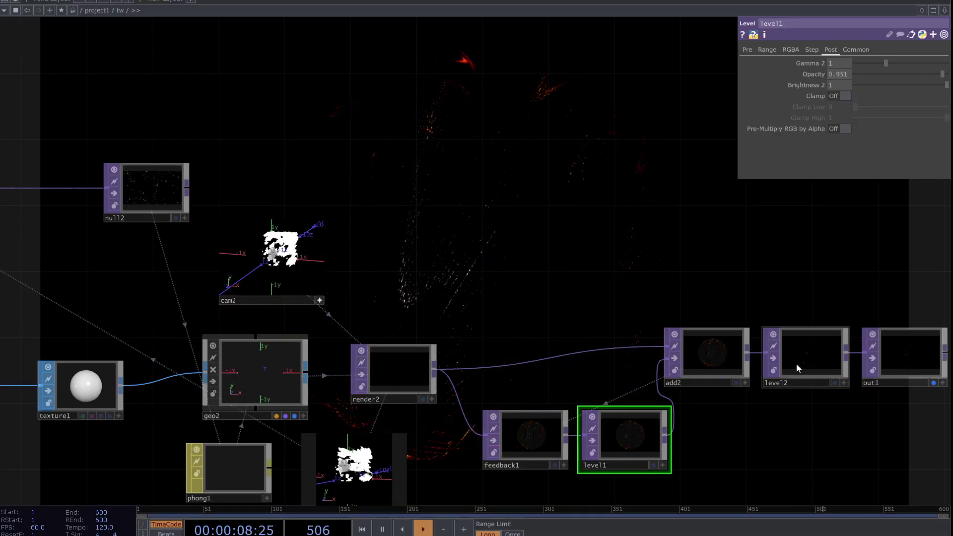
- Set the Contrast of level2 to 1.26 and the Opacity of level1 to 0.994
drag(881, 119, 878, 120)
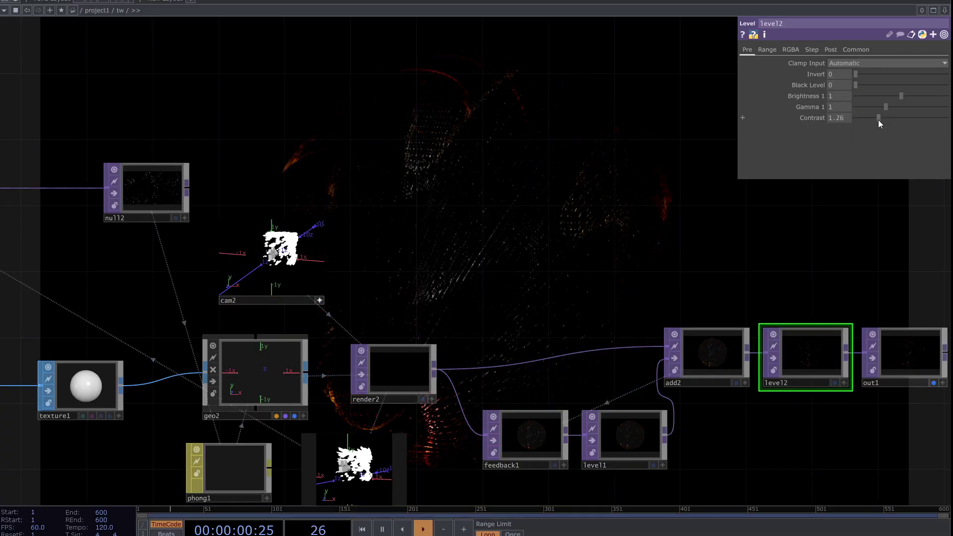
click(609, 449)
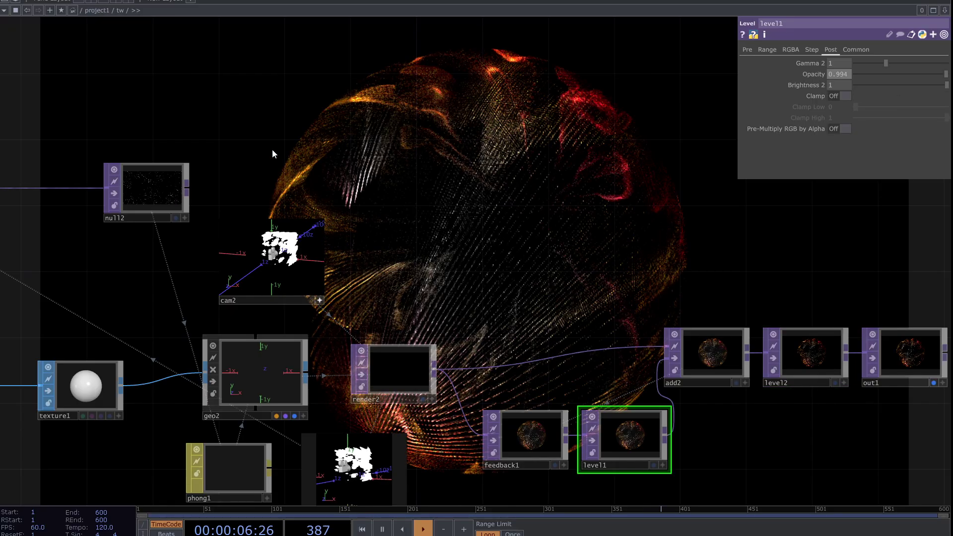
- Set both the resX and resY values of constant1 to 1000
drag(276, 151, 602, 219)
scroll(587, 207, down, 5)
drag(420, 158, 455, 154)
scroll(323, 251, up, 2)
scroll(322, 253, up, 4)
scroll(236, 337, up, 1)
drag(236, 338, 298, 348)
drag(455, 375, 498, 378)
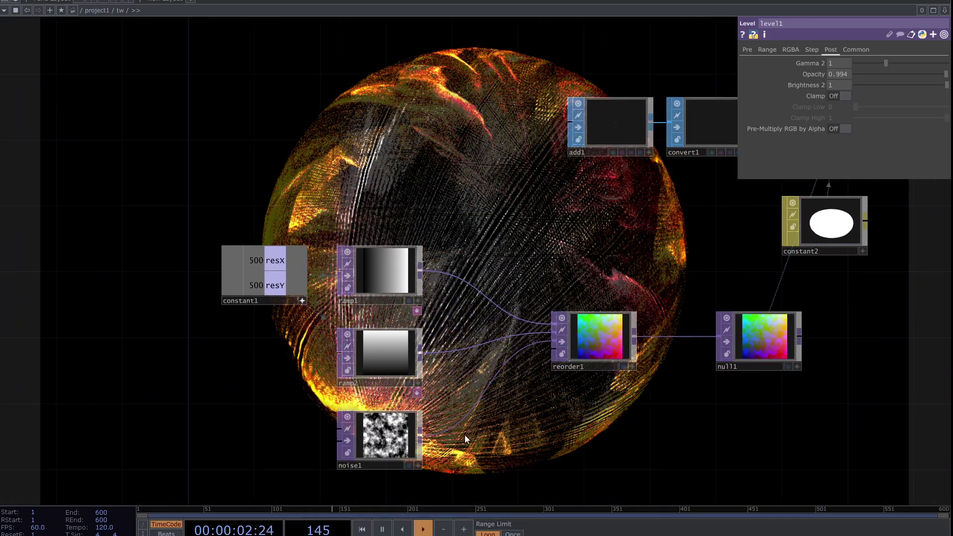
right_drag(392, 311, 320, 222)
drag(315, 329, 404, 305)
scroll(393, 282, up, 3)
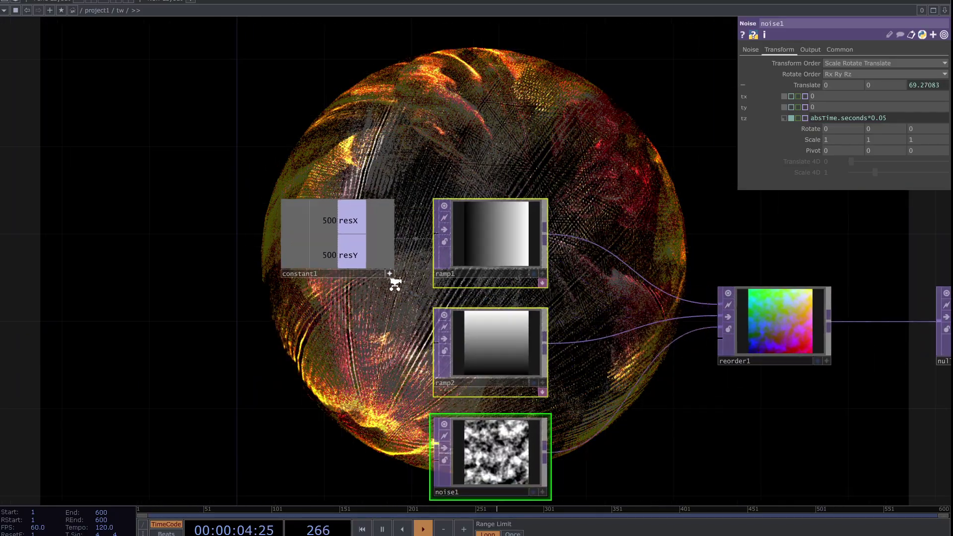
click(373, 275)
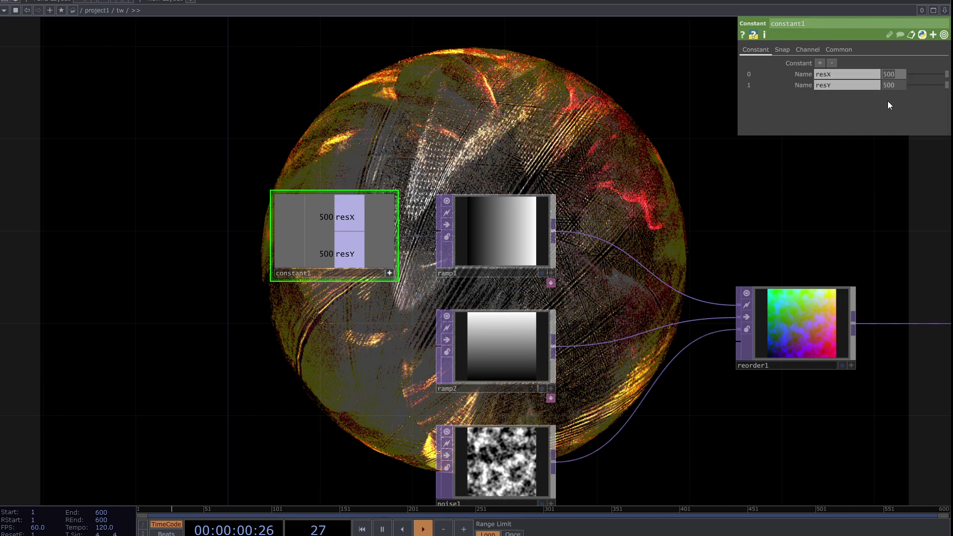
click(891, 86)
text(100)
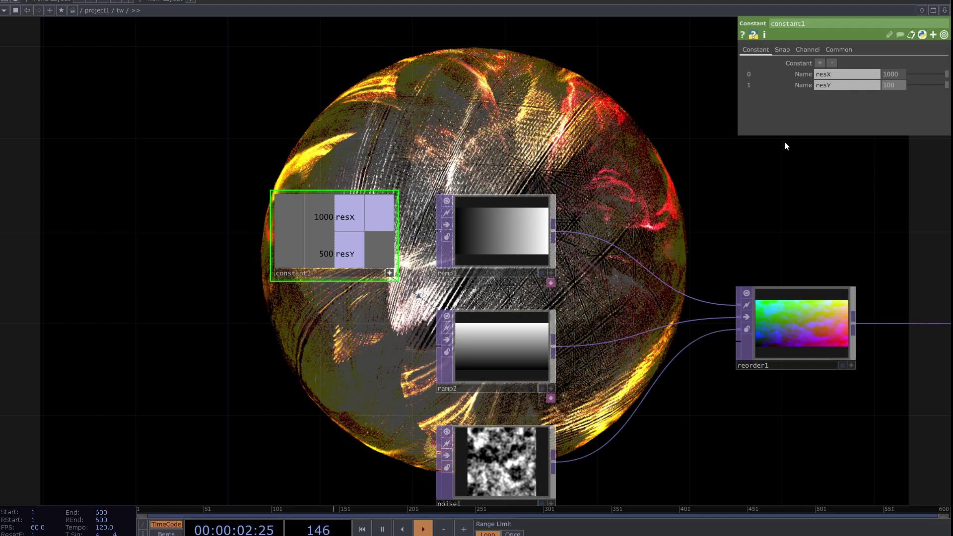
text(0)
key(Return)
- Lower the Opacity of level1 in the feedback loop to 0.967
drag(834, 218, 538, 207)
scroll(528, 207, down, 3)
drag(941, 367, 173, 387)
drag(765, 404, 632, 416)
click(621, 350)
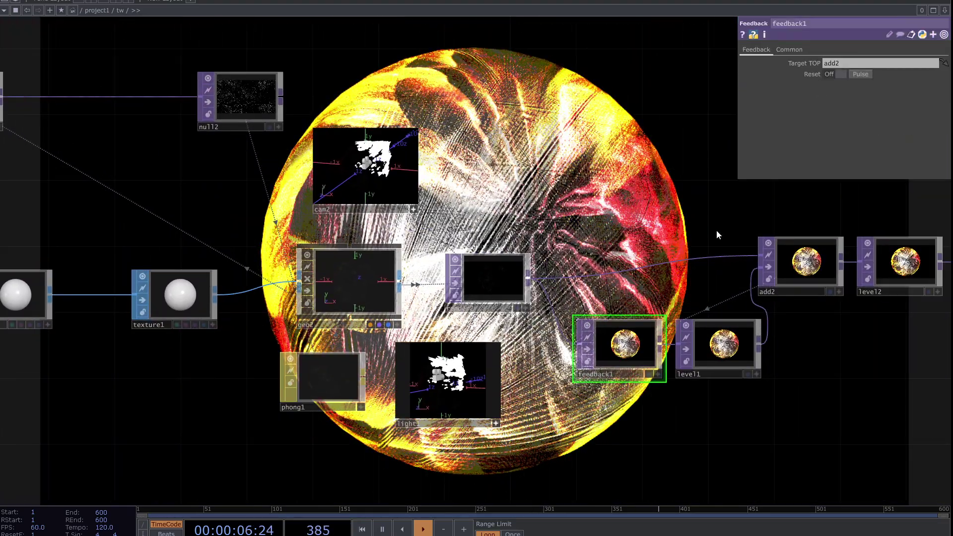
drag(583, 218, 476, 251)
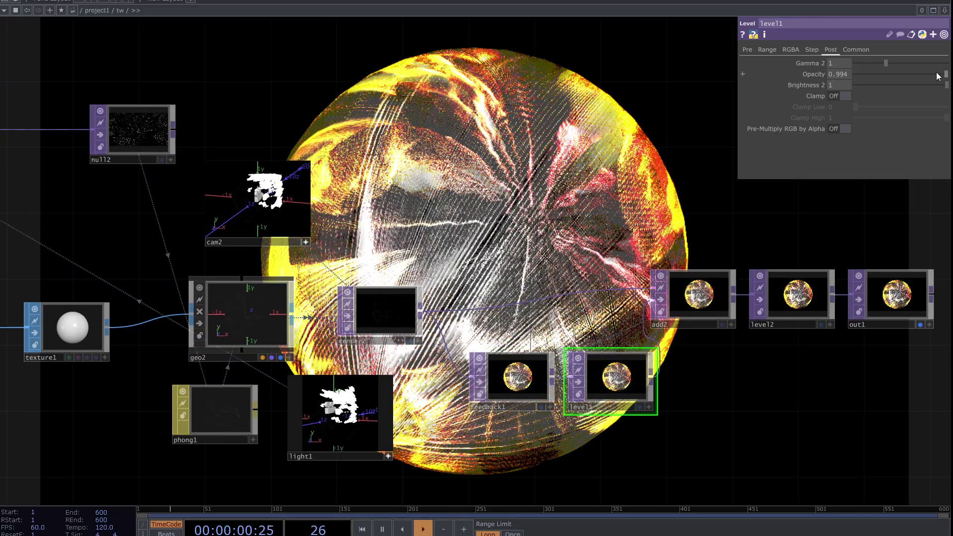
drag(947, 74, 945, 76)
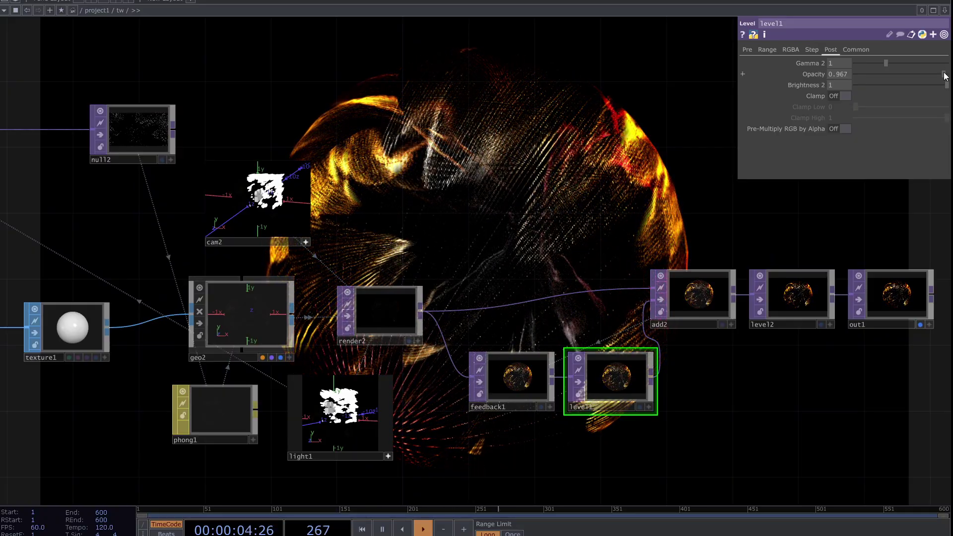
- Insert a Noise SOP on the connection between sphere1 and texture1
drag(517, 170, 412, 270)
drag(396, 350, 542, 292)
scroll(542, 292, down, 3)
scroll(347, 360, up, 5)
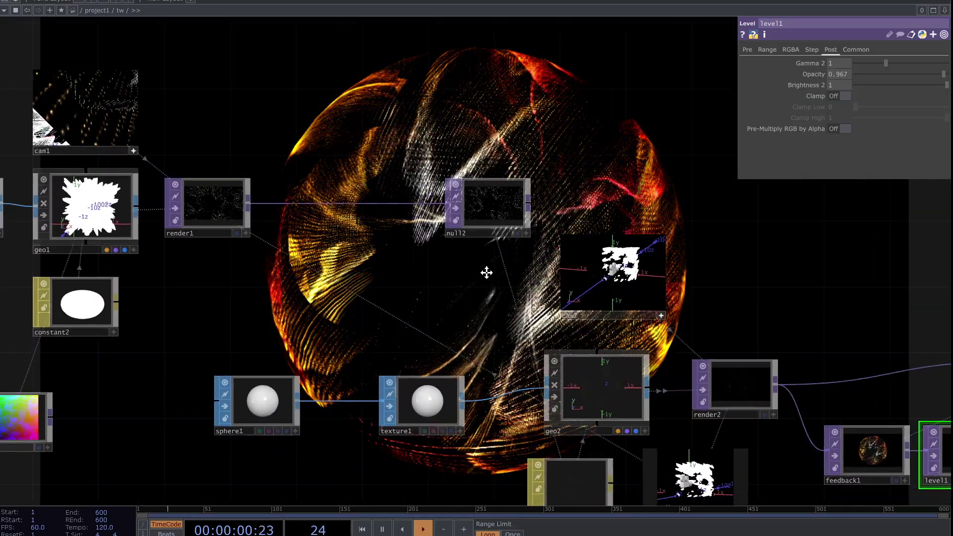
scroll(477, 345, up, 2)
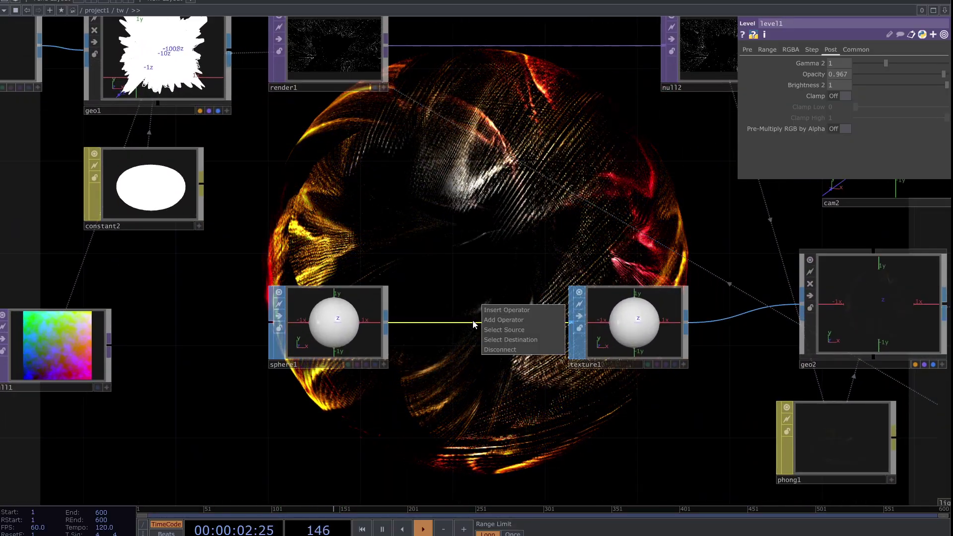
right_click(480, 323)
right_click(476, 322)
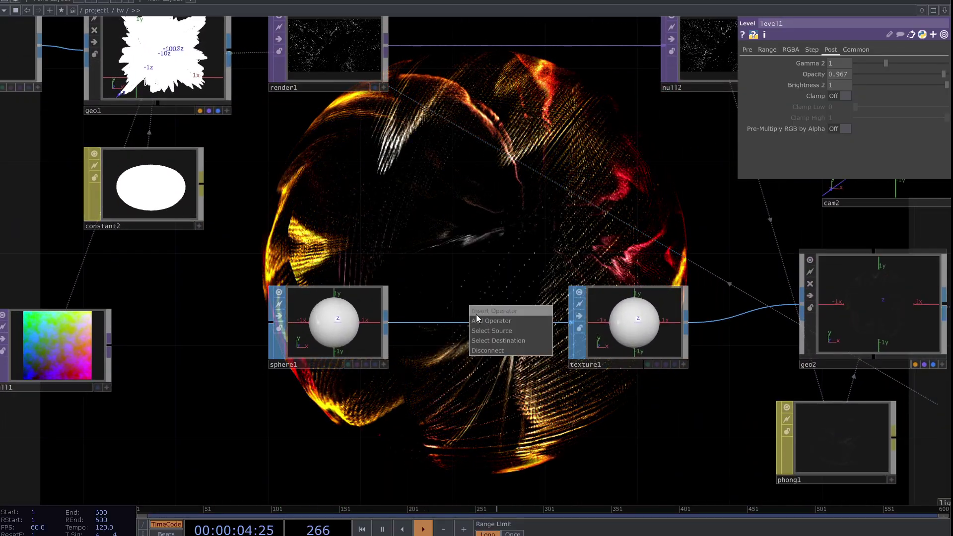
click(475, 314)
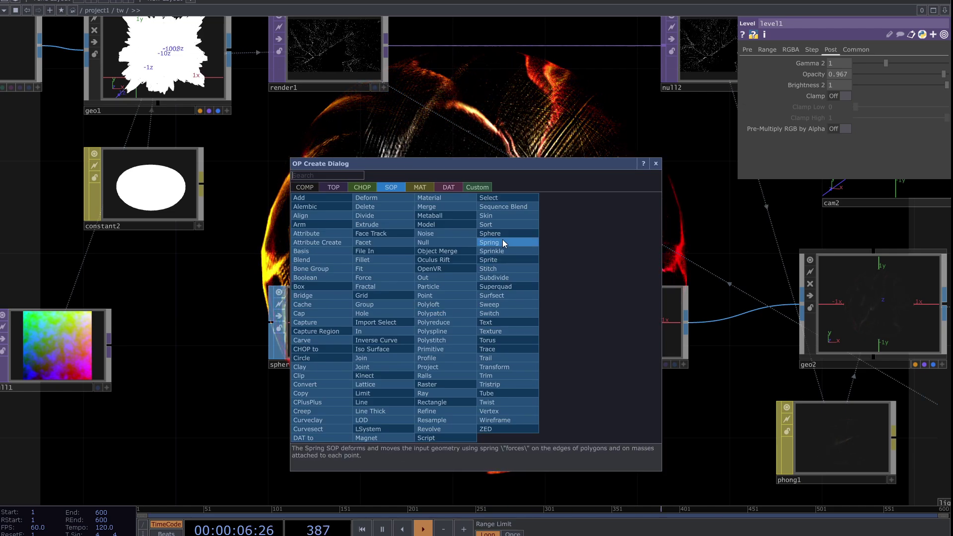
click(435, 234)
click(488, 331)
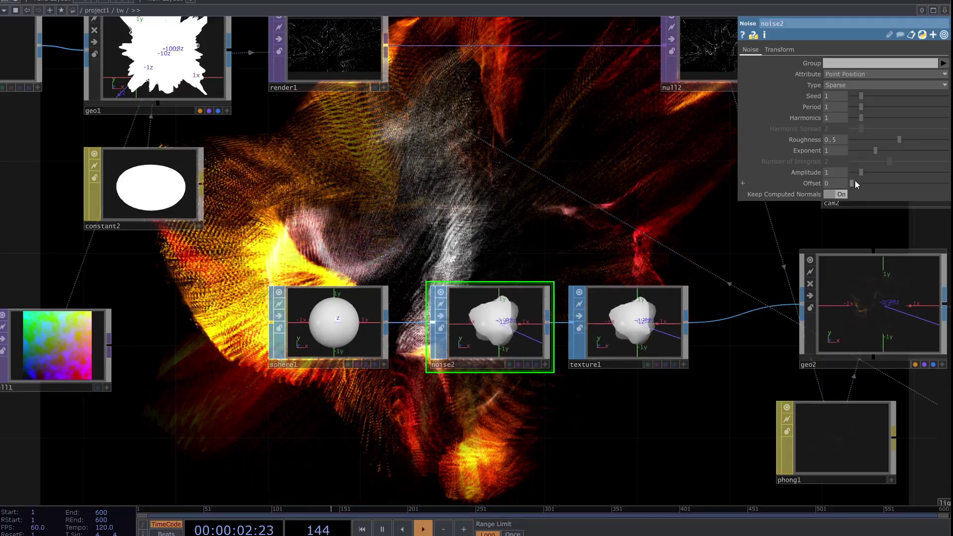
- Set the Amplitude of noise2 to 0.84, its Roughness to 0 and its Period to 0.47
drag(861, 171, 859, 172)
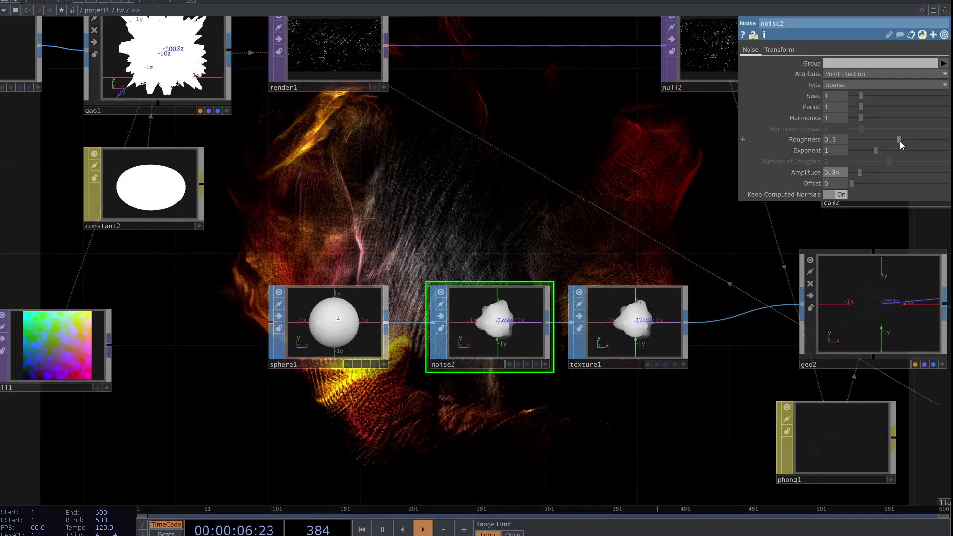
drag(900, 141, 814, 152)
drag(646, 198, 638, 247)
mouse_move(862, 105)
mouse_down()
mouse_move(948, 110)
mouse_move(860, 121)
mouse_up()
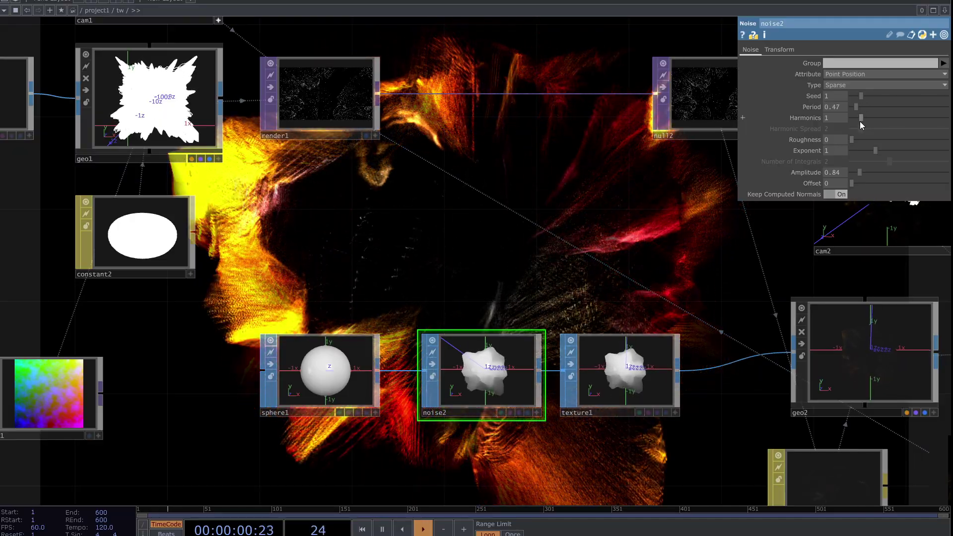
- Raise the Exponent of noise2 to 2.56
drag(524, 212, 590, 87)
drag(494, 348, 479, 194)
drag(871, 151, 912, 156)
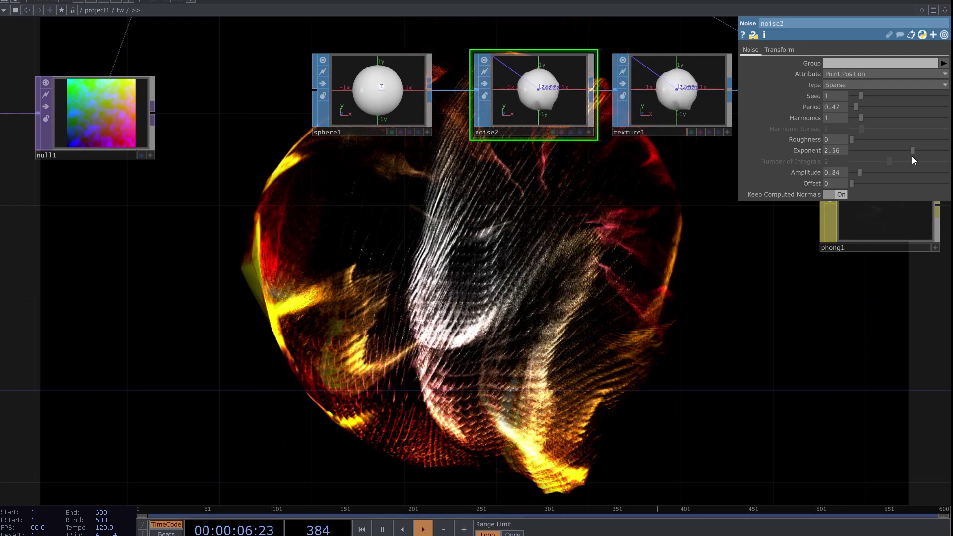
drag(627, 286, 610, 221)
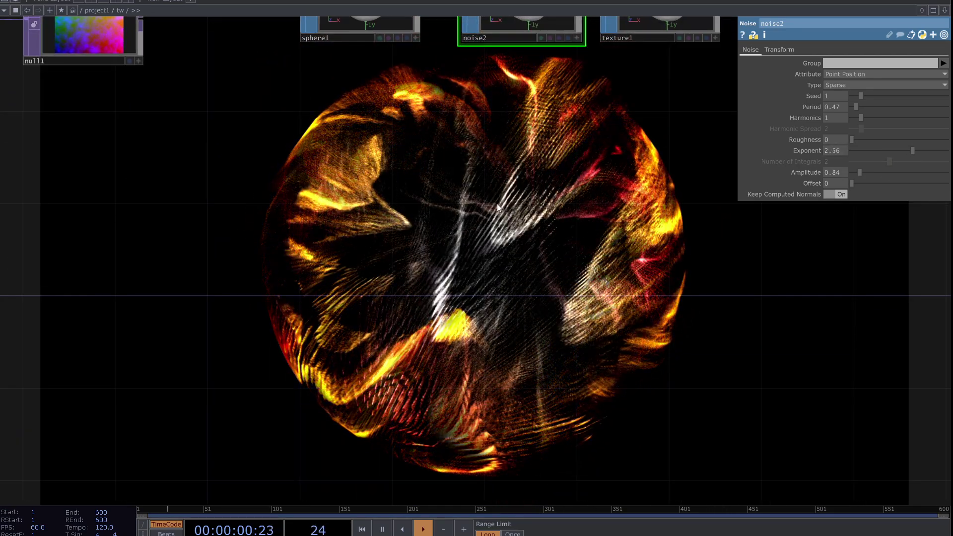
- Increase the mesh detail of sphere1 to 50 Rows and 50 Columns
drag(513, 257, 622, 329)
drag(413, 238, 422, 308)
click(485, 156)
drag(579, 233, 615, 147)
click(768, 50)
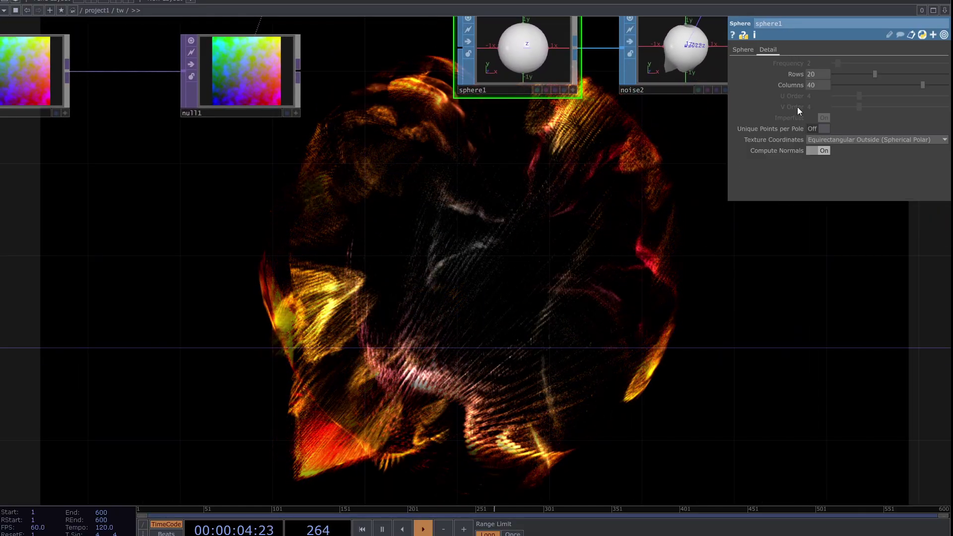
drag(875, 75, 952, 82)
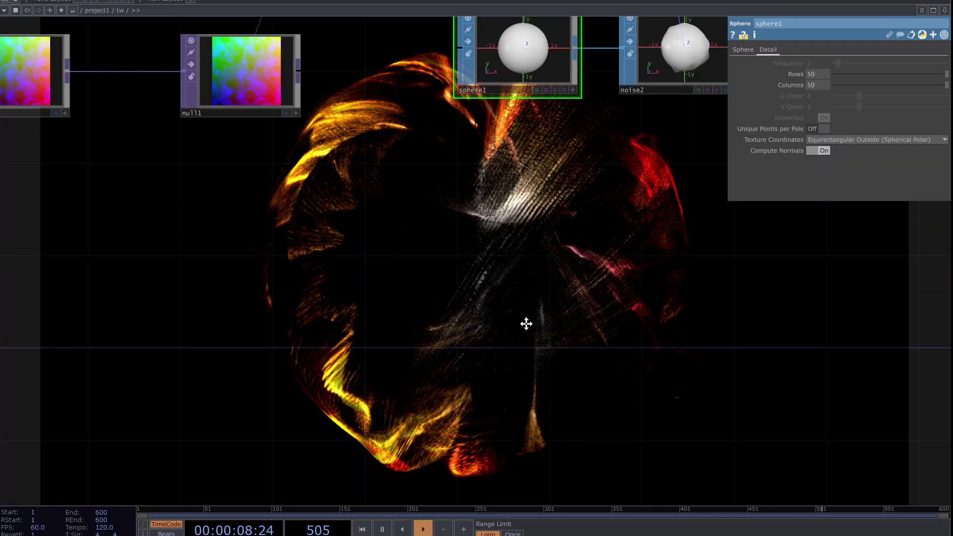
- Select level1 in the feedback loop to show its Opacity setting
drag(524, 306, 516, 267)
drag(590, 273, 578, 203)
drag(703, 279, 416, 299)
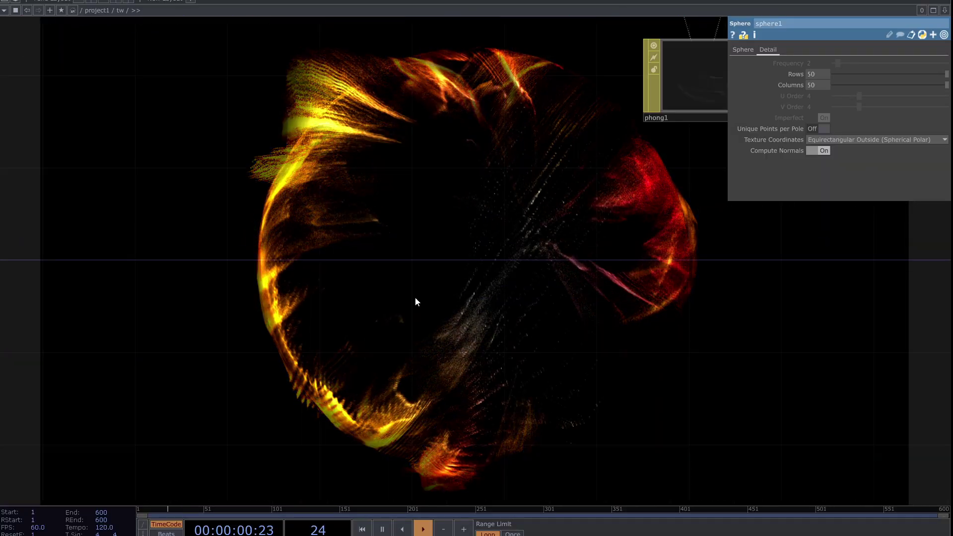
scroll(417, 299, down, 5)
drag(569, 300, 411, 343)
drag(547, 298, 481, 302)
scroll(386, 296, up, 5)
drag(382, 296, 385, 338)
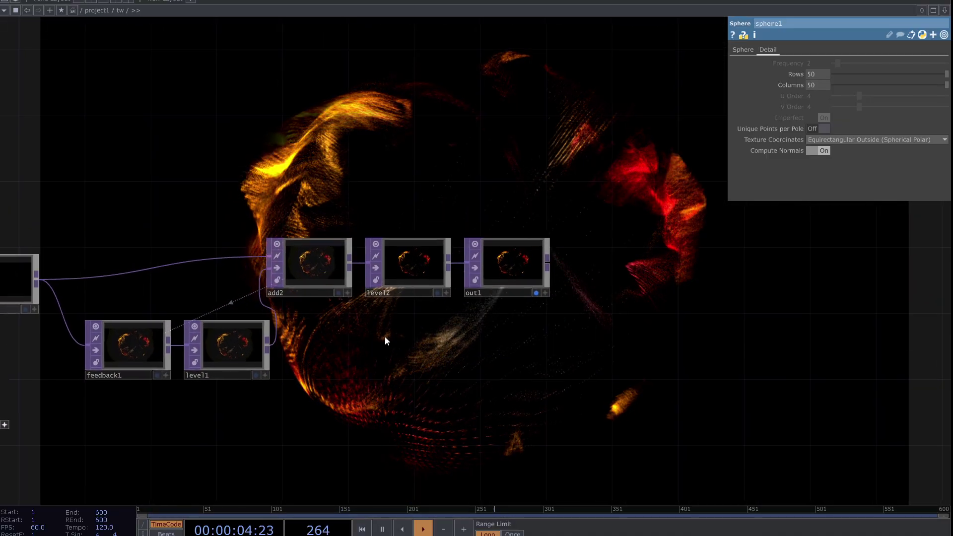
click(254, 344)
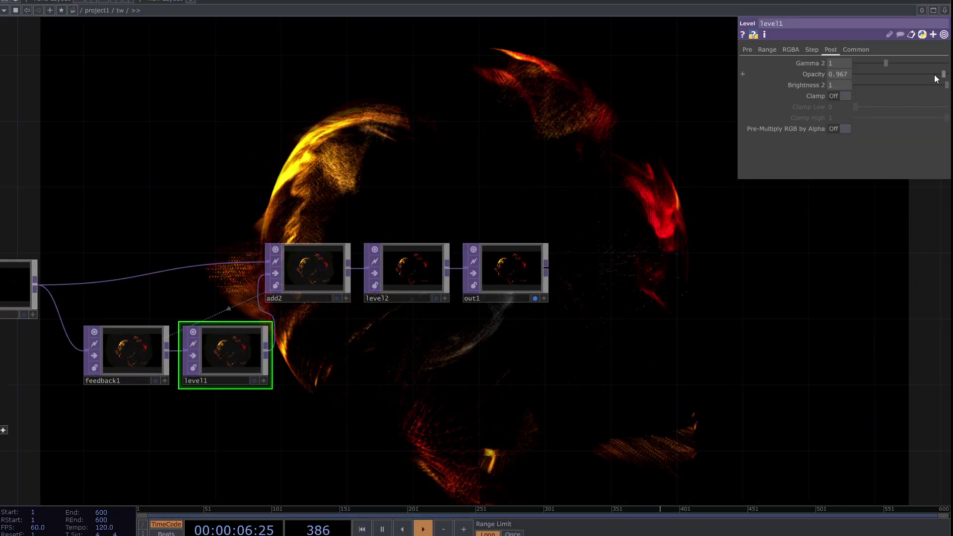